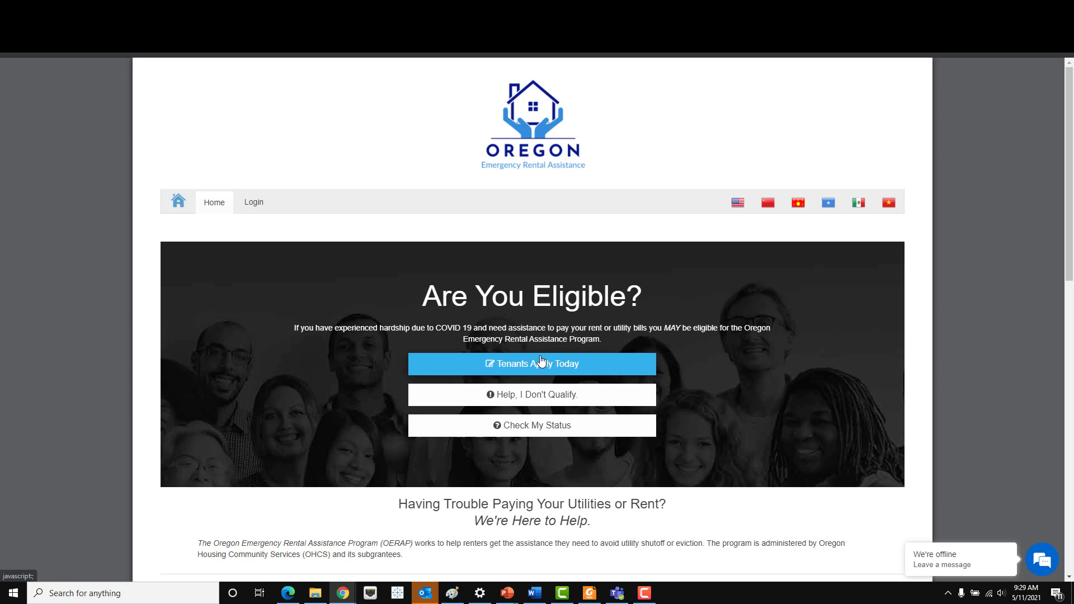
- Start a tenant application and view the pre-screening Documentation Checklist
click(542, 365)
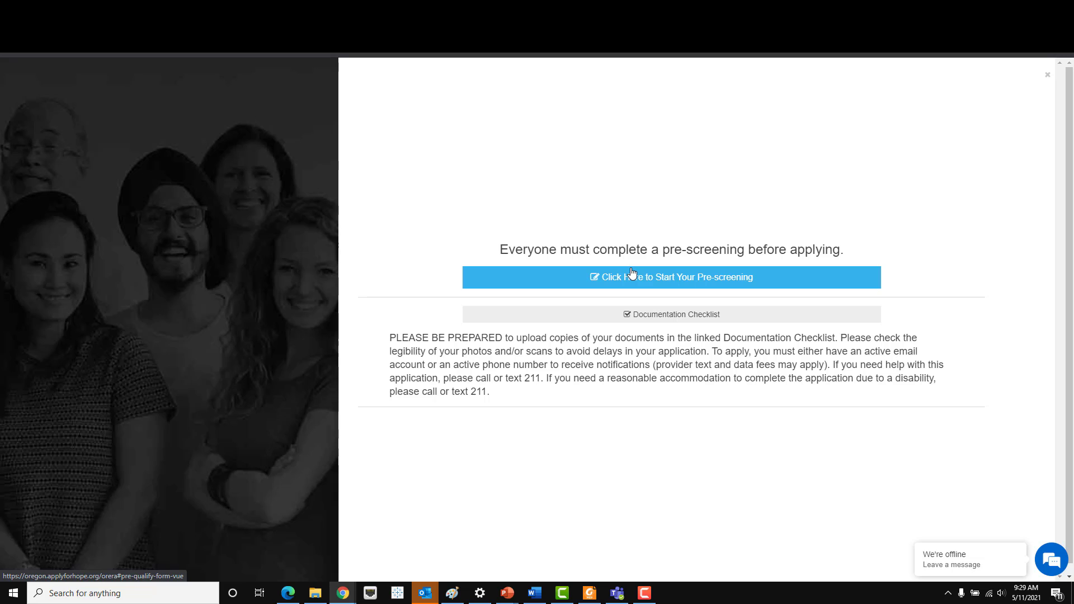
click(665, 316)
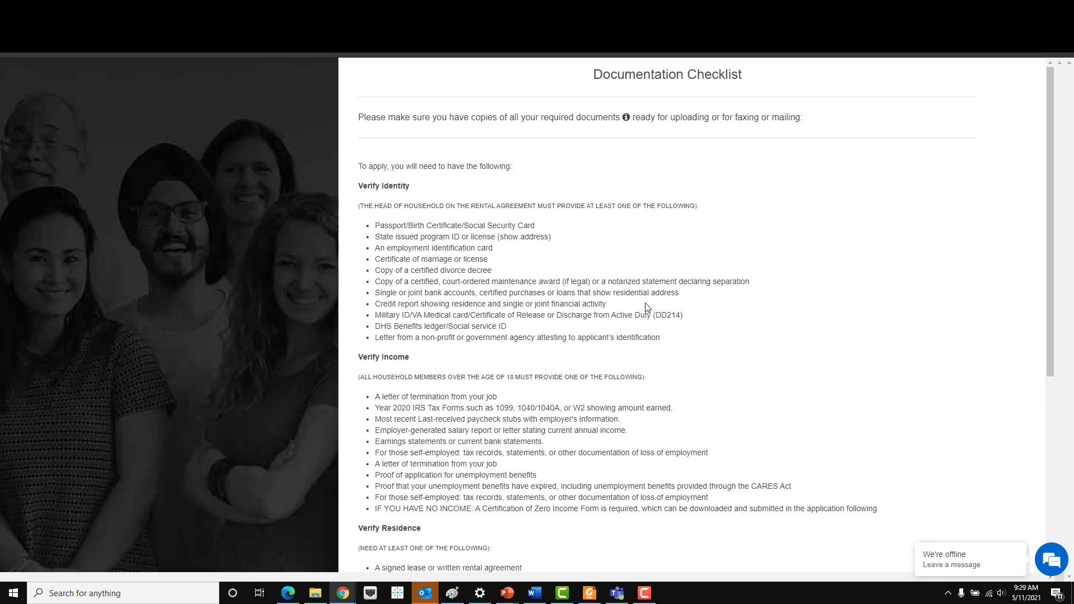
drag(358, 186, 413, 193)
scroll(414, 349, down, 1)
drag(363, 305, 416, 329)
scroll(425, 308, down, 3)
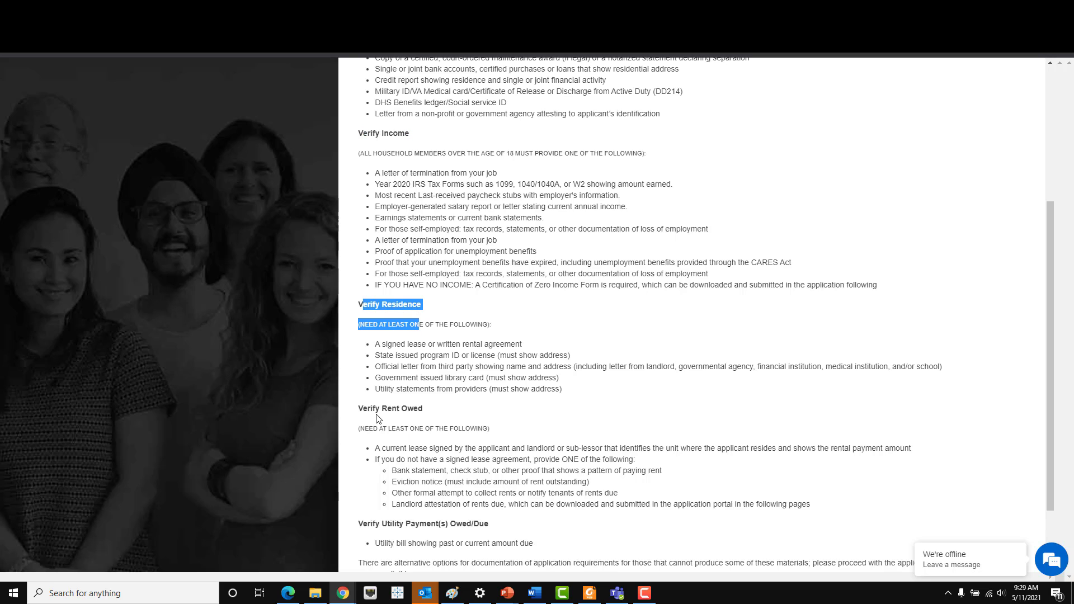
drag(379, 419, 379, 413)
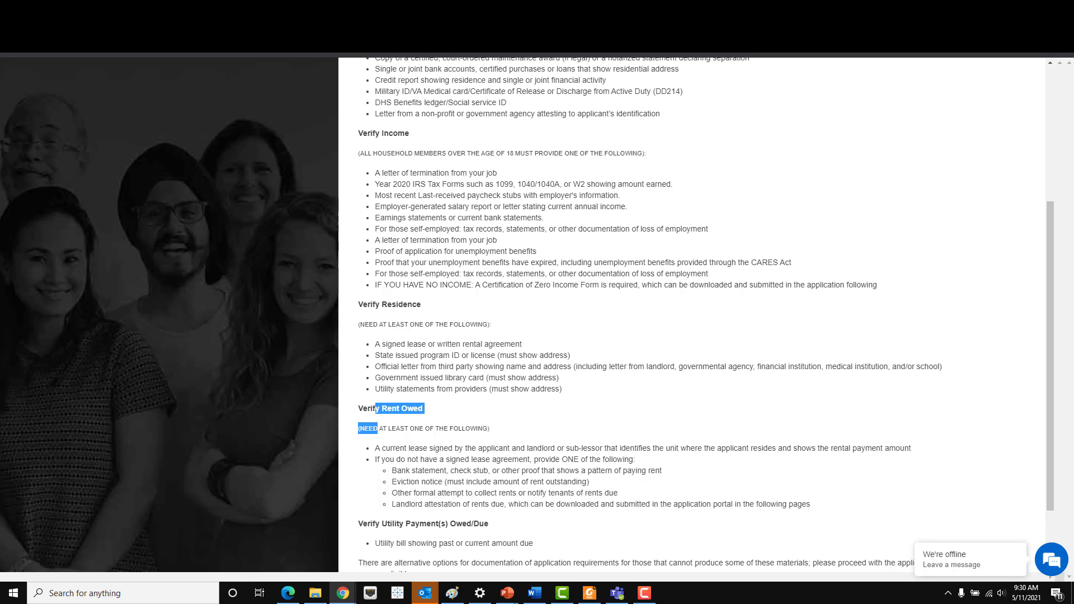
scroll(553, 358, up, 1)
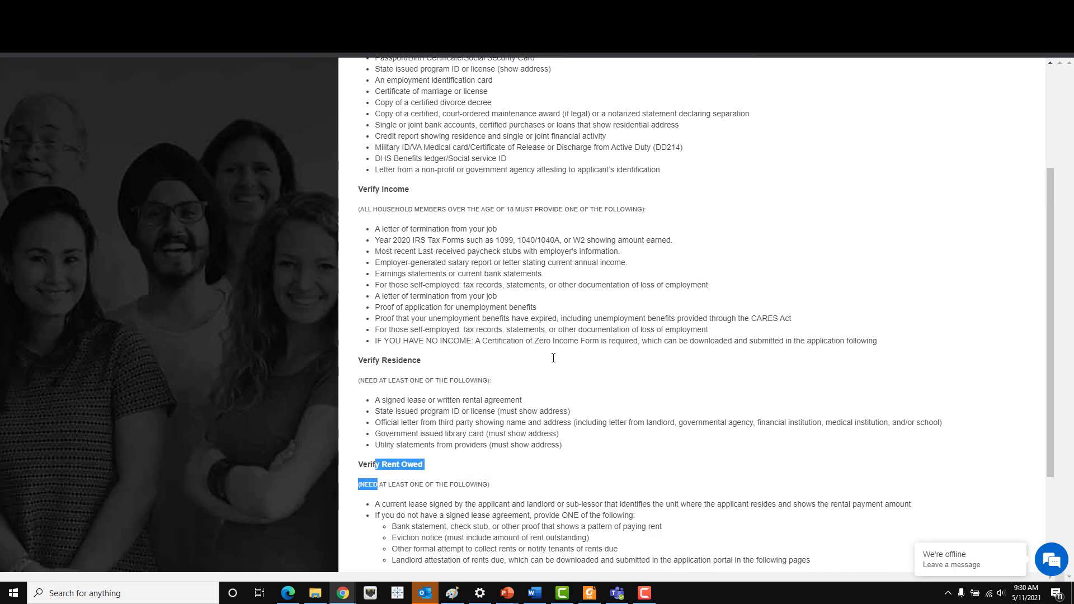
scroll(553, 358, down, 2)
scroll(554, 358, up, 5)
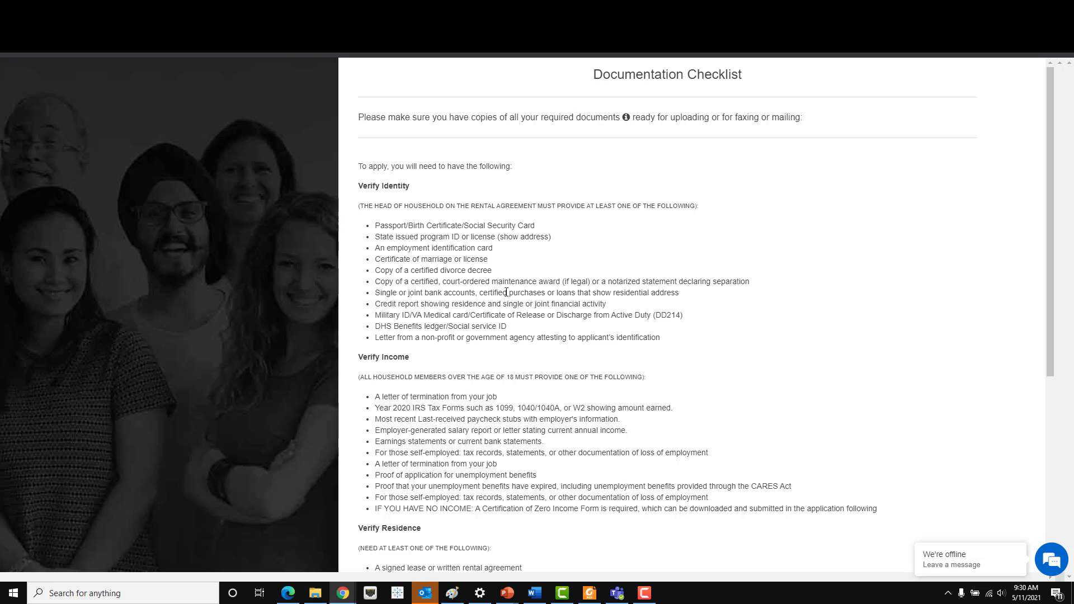
drag(365, 189, 600, 345)
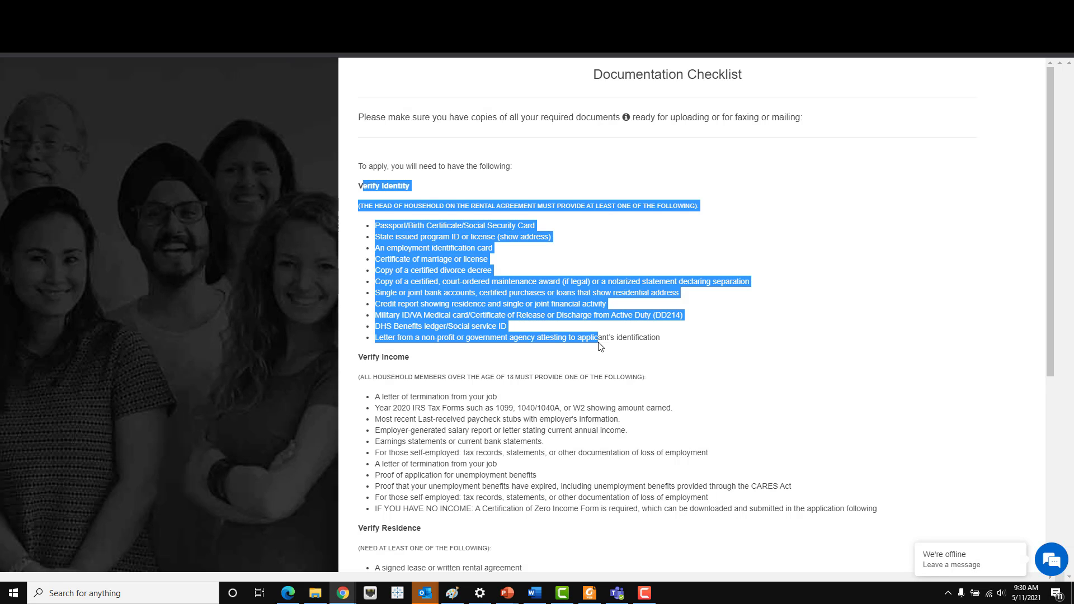
click(599, 346)
scroll(599, 345, down, 1)
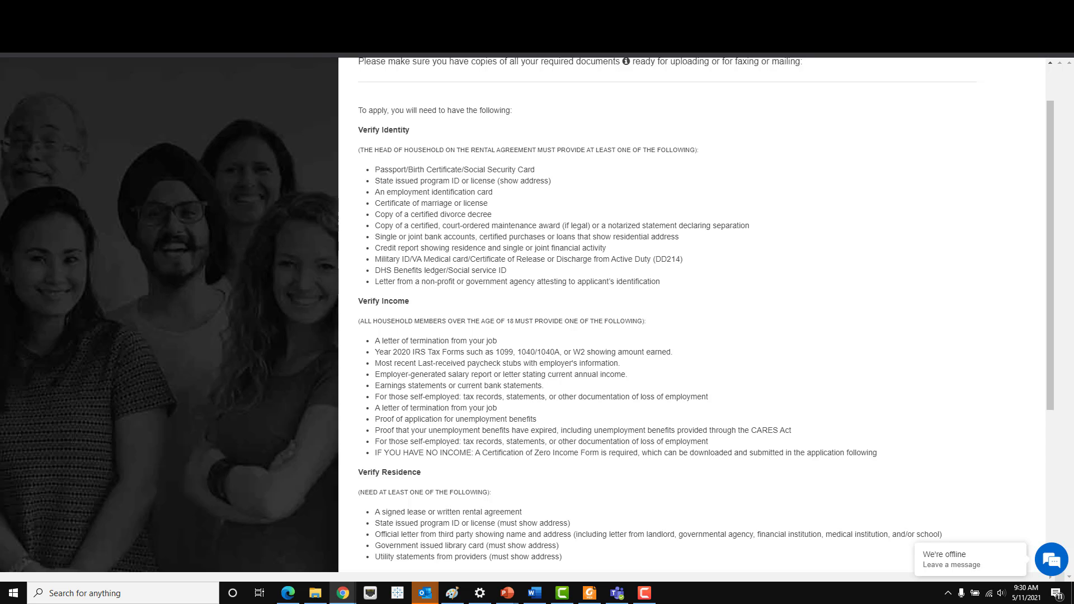
scroll(435, 452, down, 3)
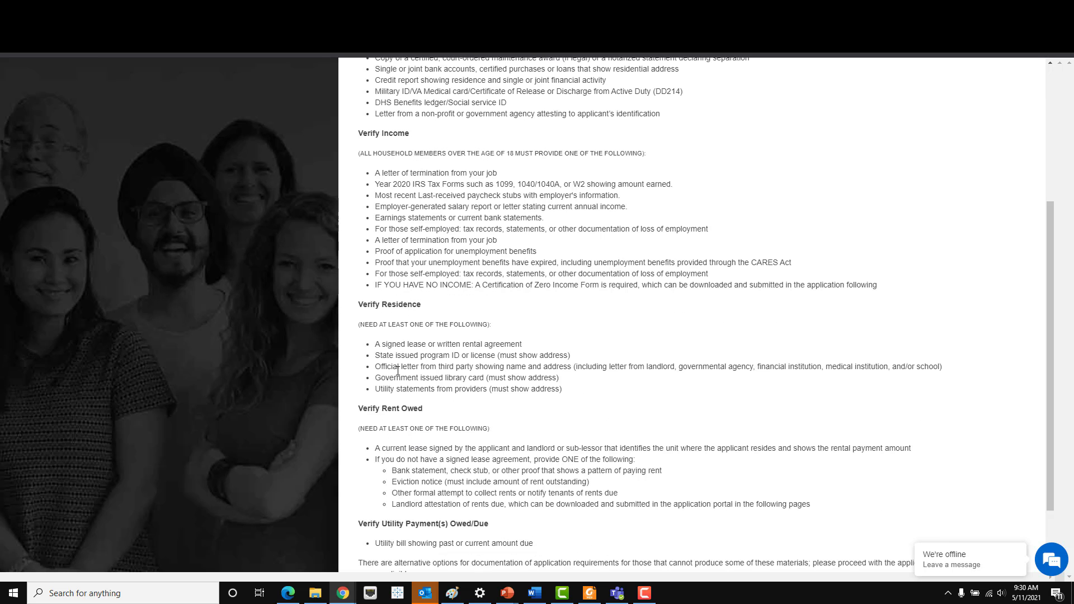
scroll(403, 356, down, 2)
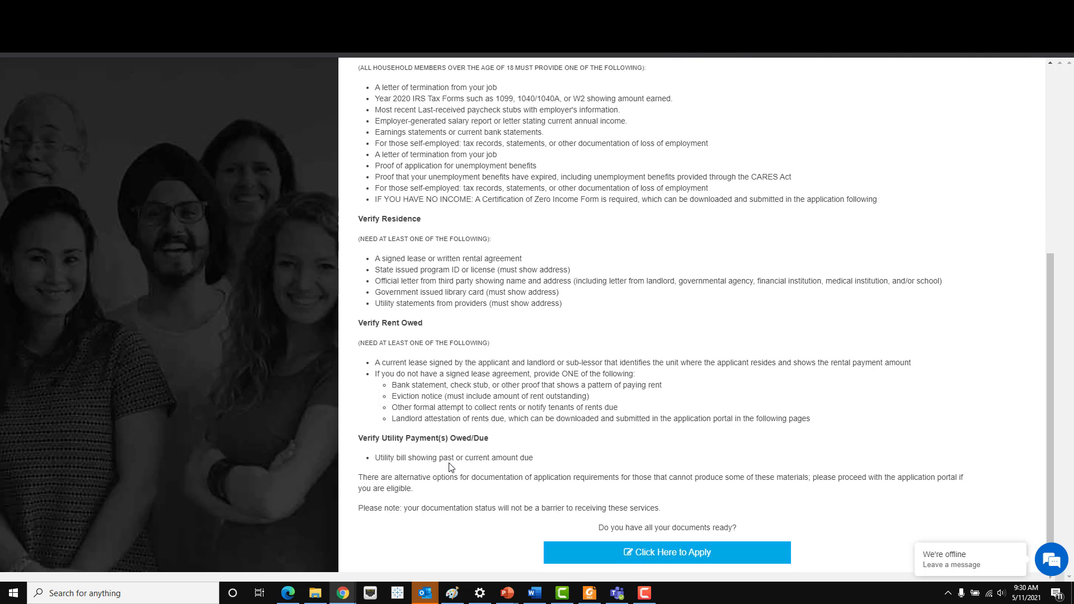
scroll(451, 467, up, 5)
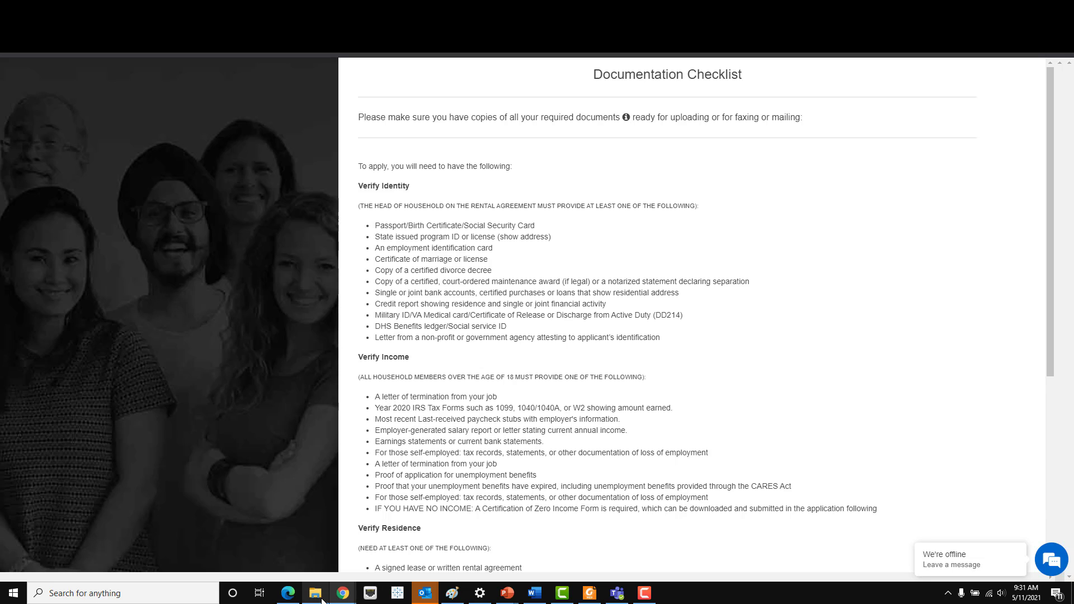
mouse_move(323, 601)
scroll(457, 376, down, 1)
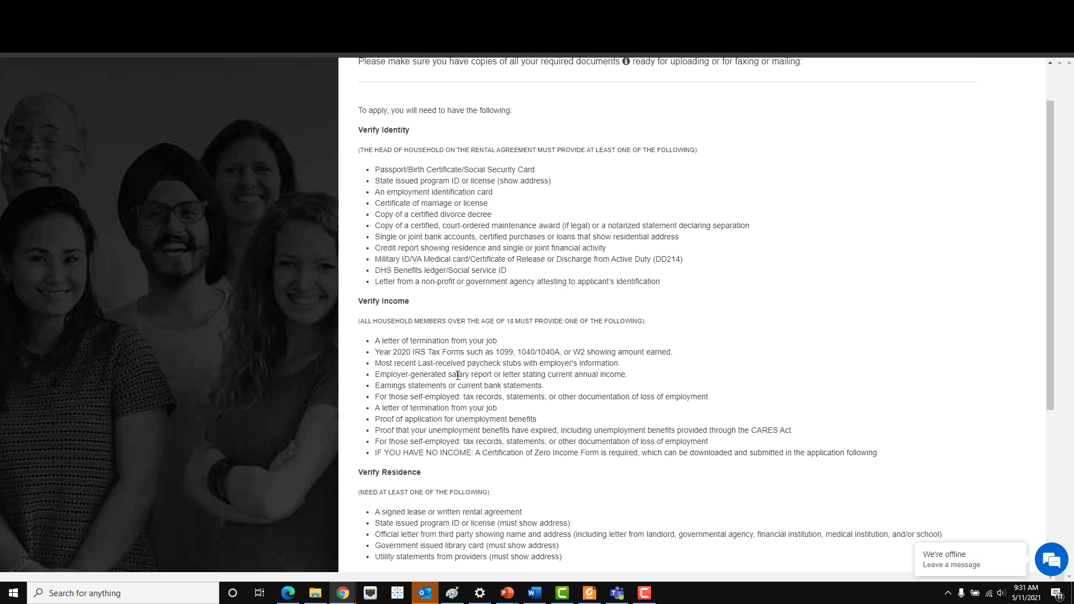
scroll(458, 375, down, 2)
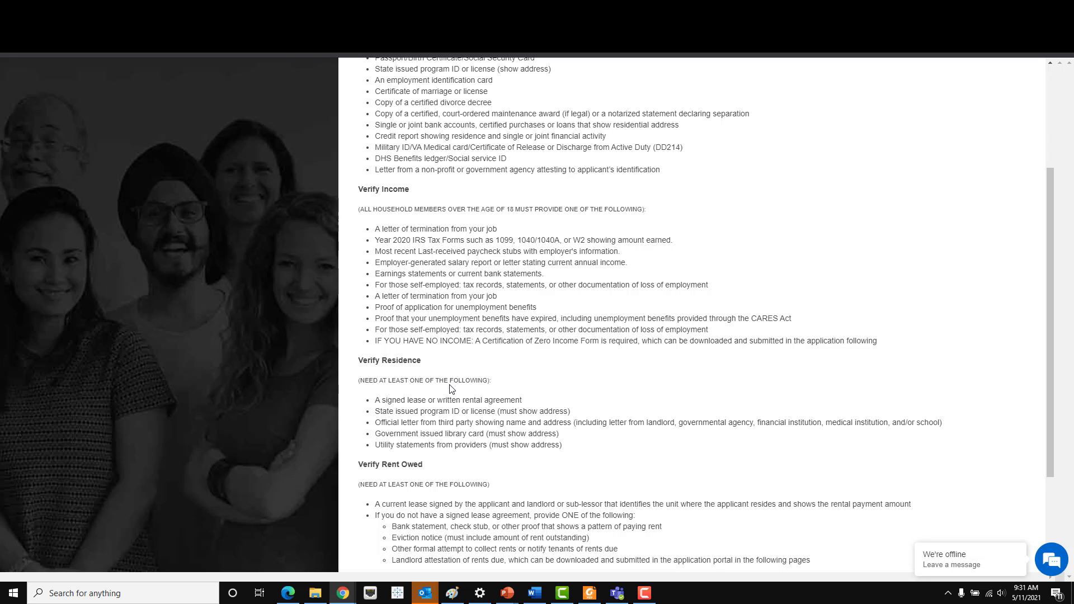
scroll(452, 389, down, 3)
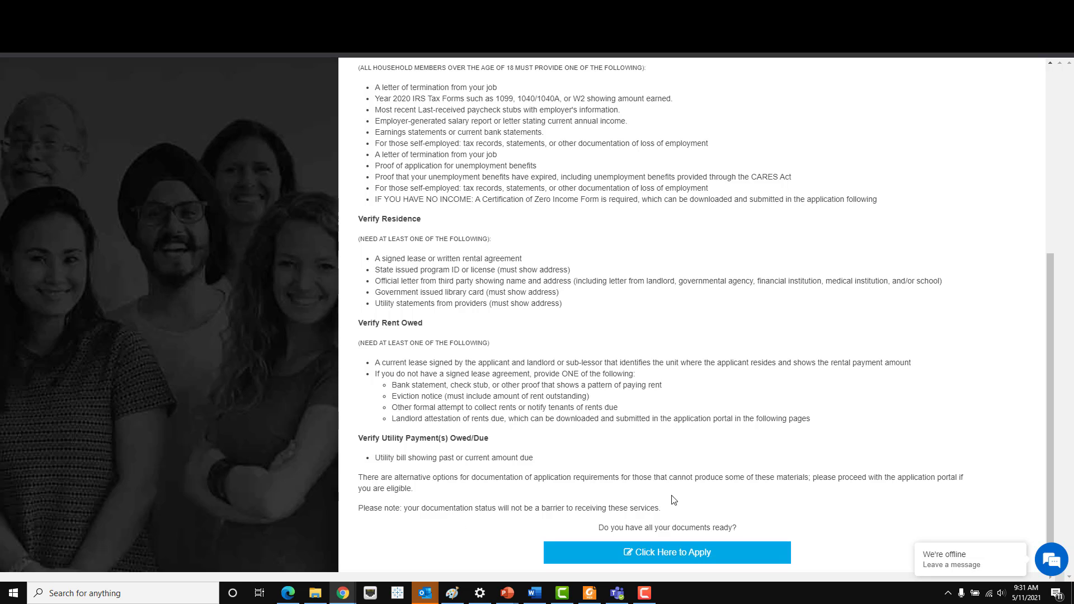
- Begin pre-screening, answer Yes, and continue without a community-based organization
click(705, 551)
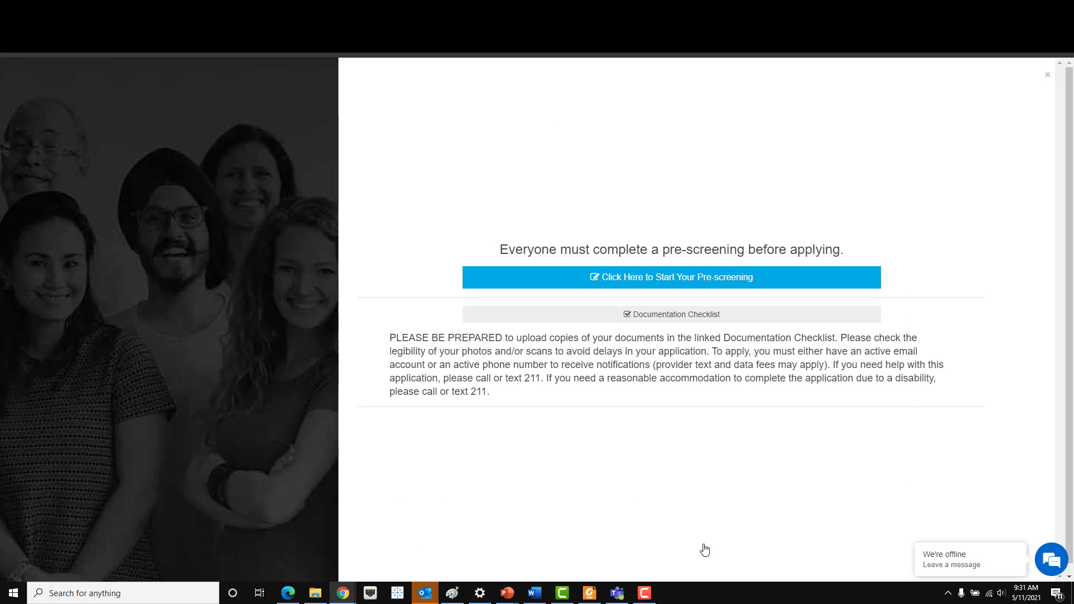
click(690, 287)
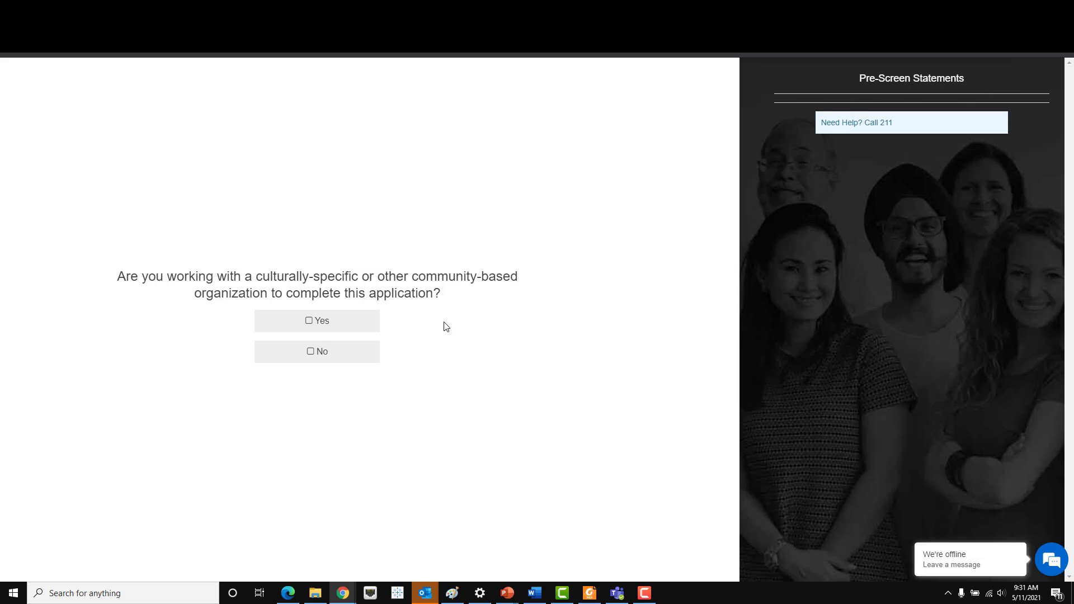
click(298, 317)
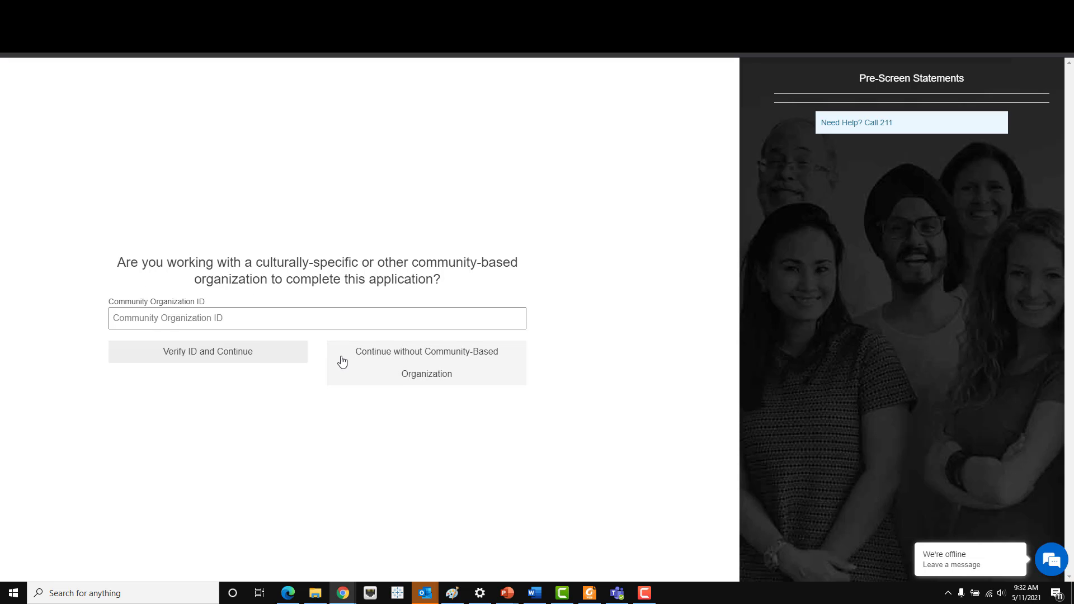
click(406, 375)
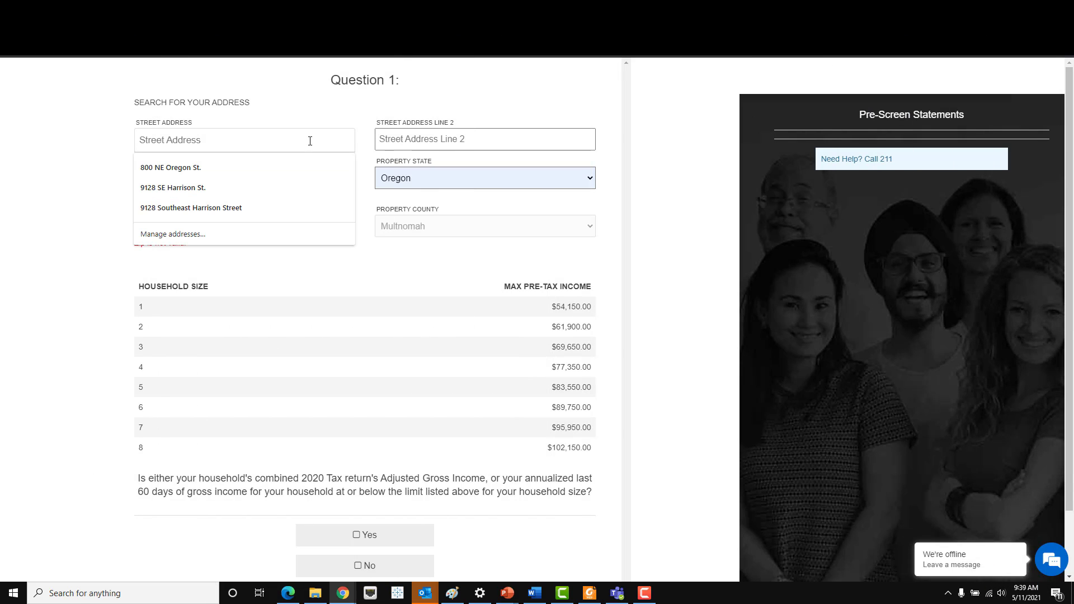
- Enter the Portland property address and confirm income is under the $77,350.00 limit for 4 people
text(444)
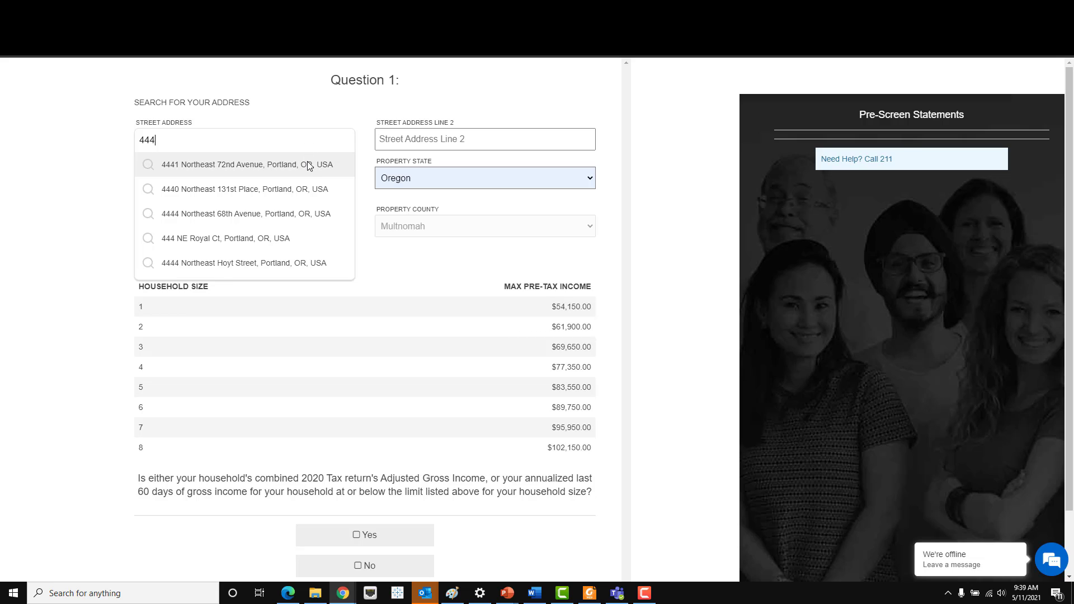
click(310, 166)
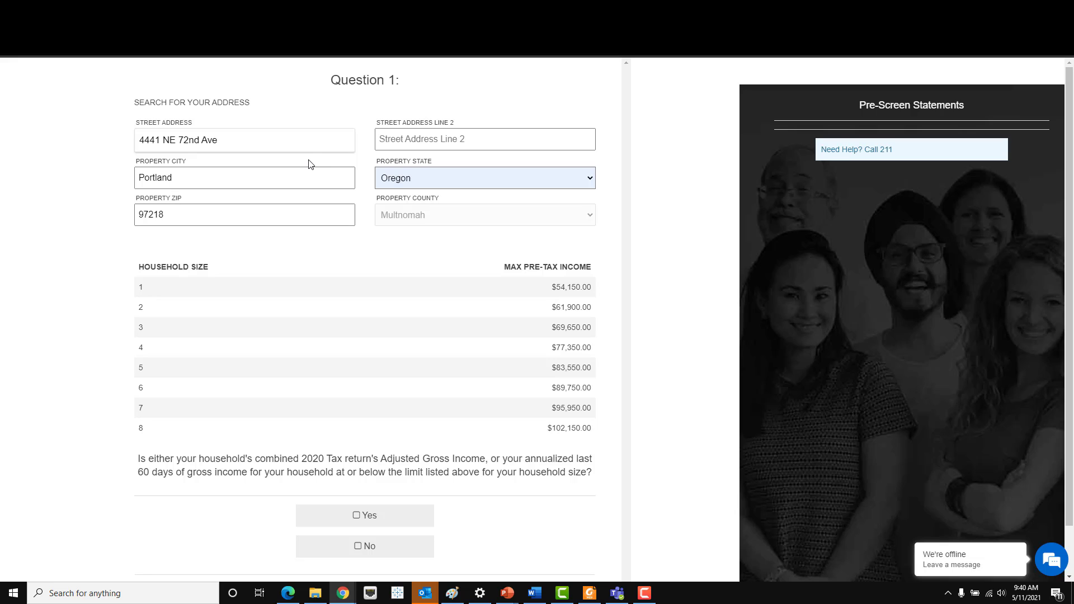
scroll(356, 241, down, 1)
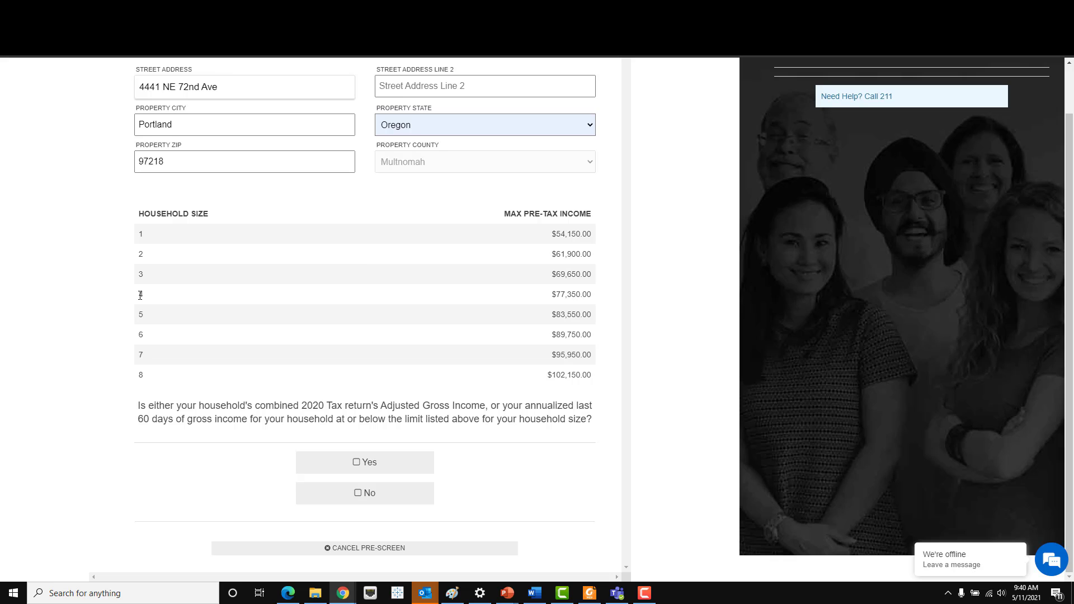
drag(141, 295, 586, 294)
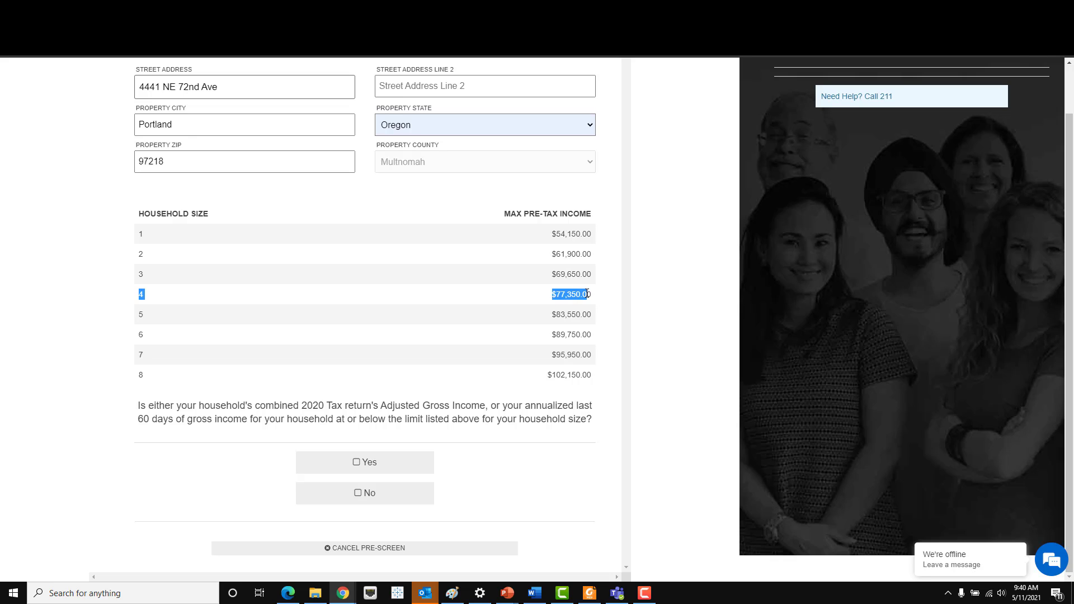
drag(586, 294, 595, 295)
click(391, 465)
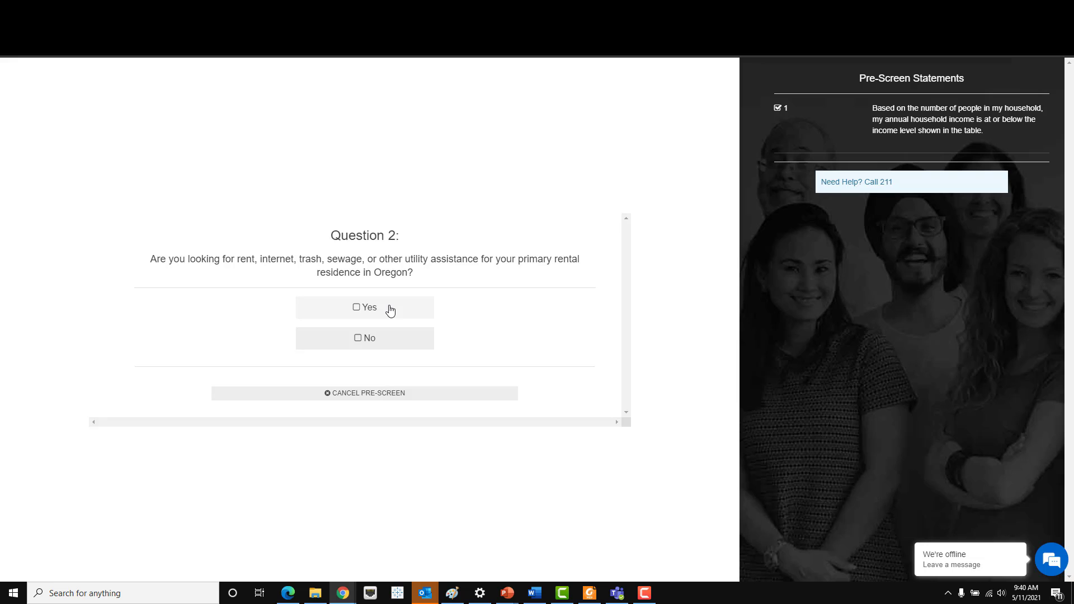
- Answer Yes to pre-screen Questions 2, 3 and 4, reaching the registration form
click(391, 310)
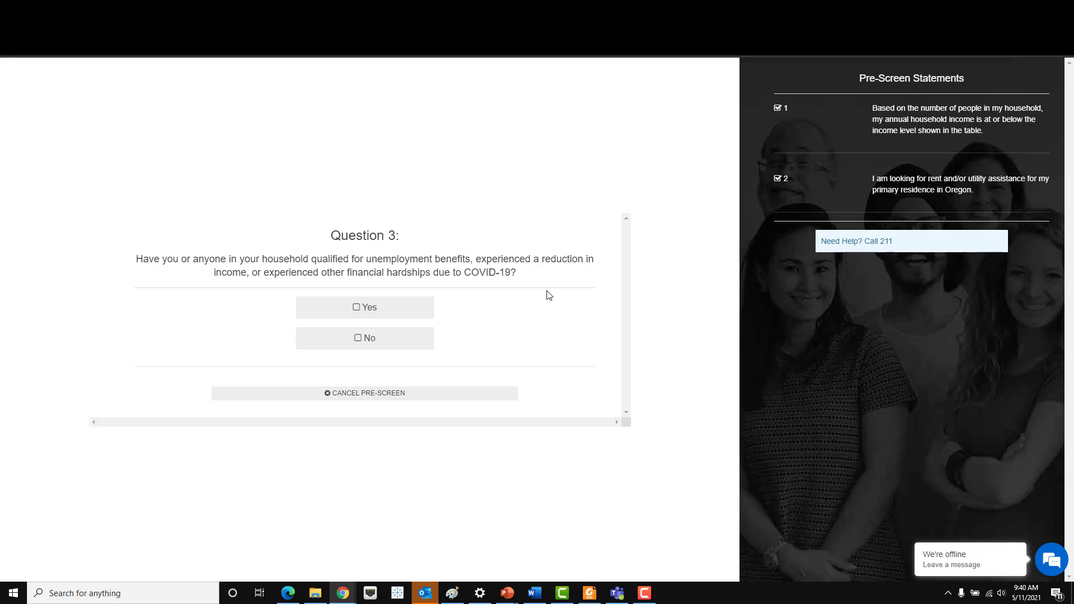
click(373, 310)
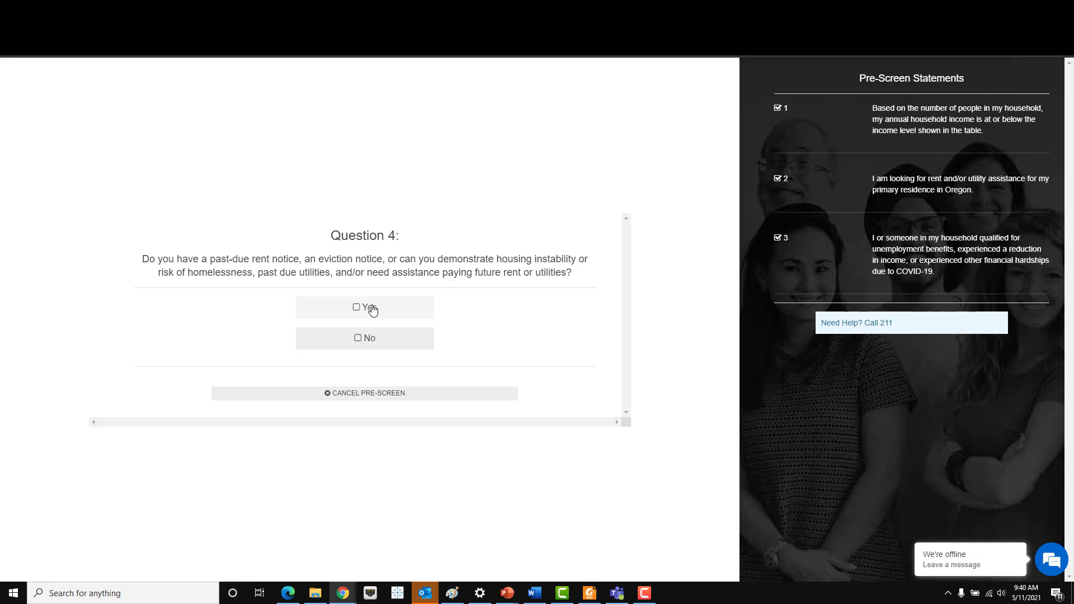
click(373, 310)
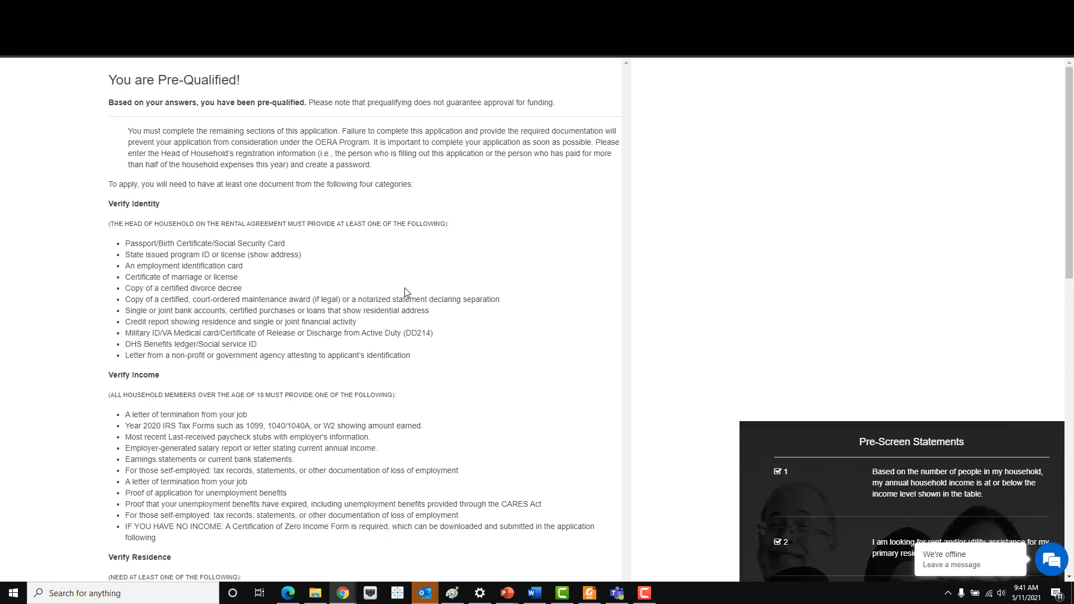
scroll(406, 293, down, 15)
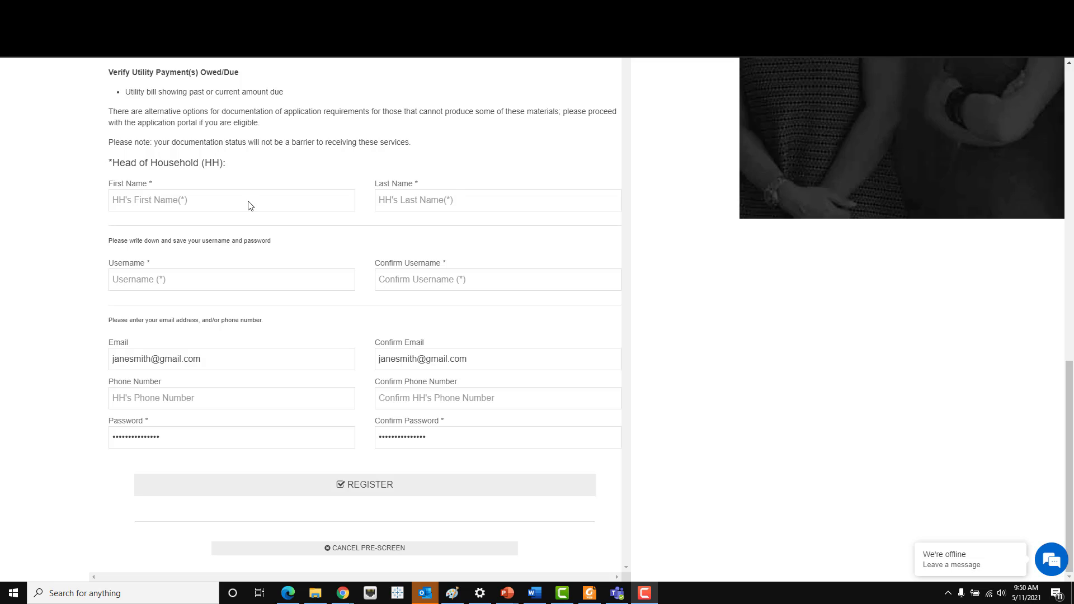
- Register with the head of household's first and last name plus a confirmed username
click(249, 201)
text(Jane)
key(Tab)
text(Smith)
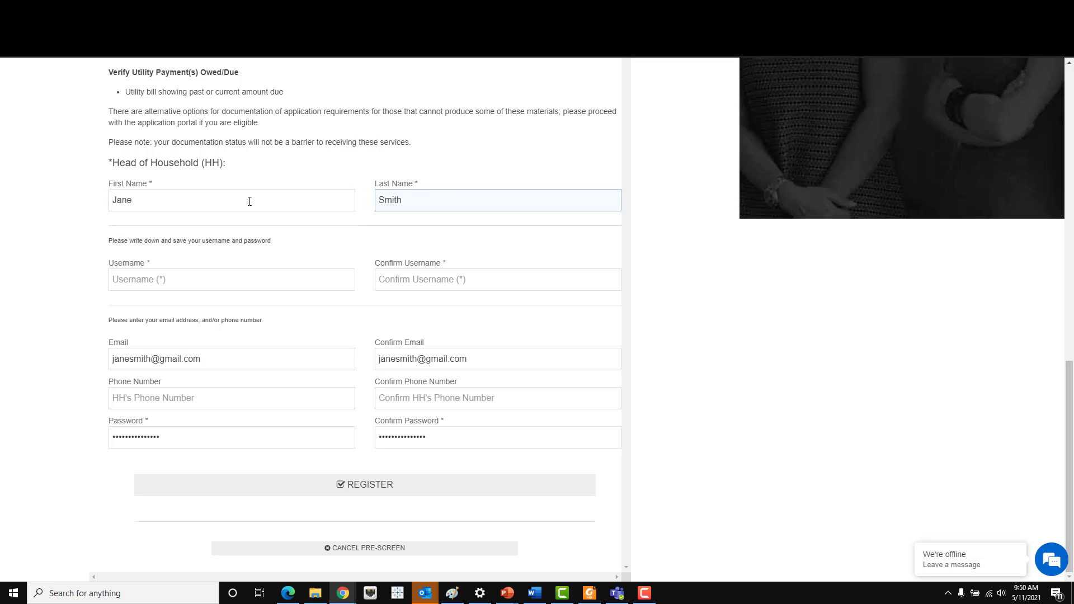
click(241, 275)
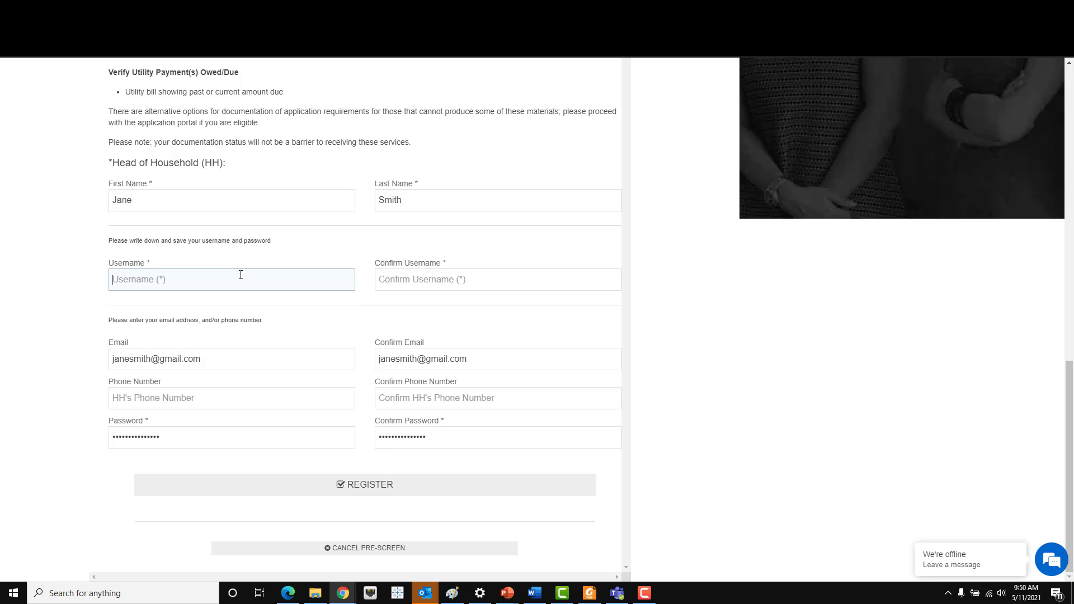
text(janesmith)
key(Tab)
text(janesmith)
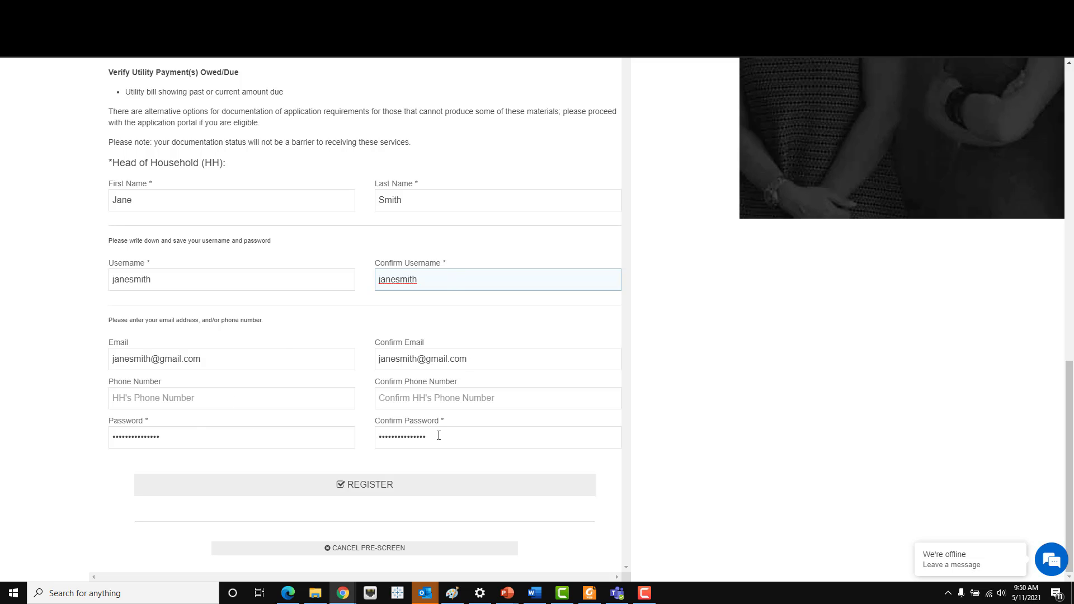
click(381, 497)
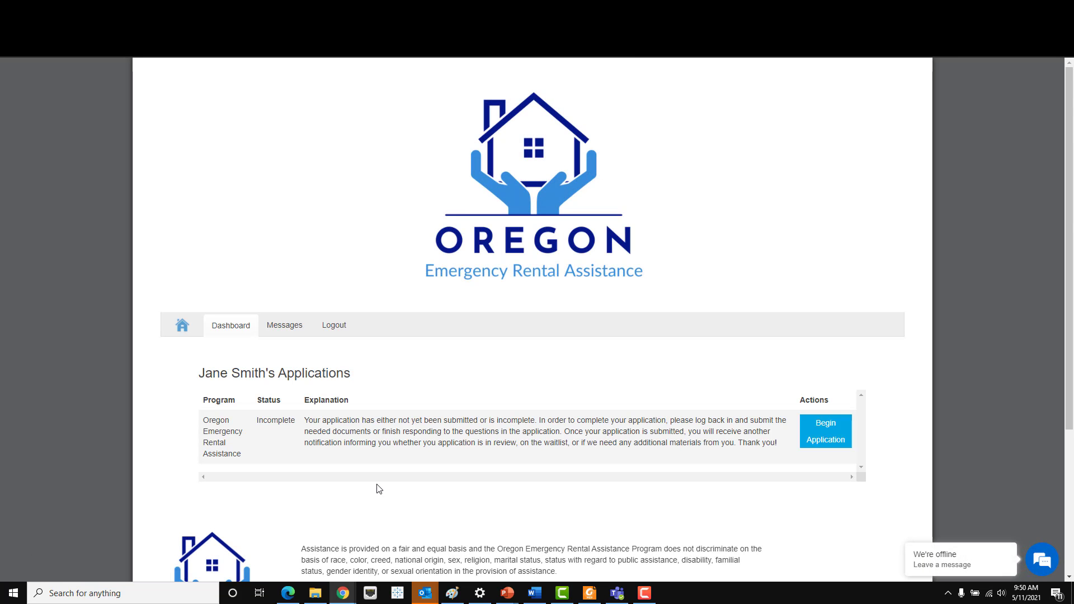
- Scroll the dashboard to review the Incomplete rental assistance application entry
scroll(439, 379, down, 2)
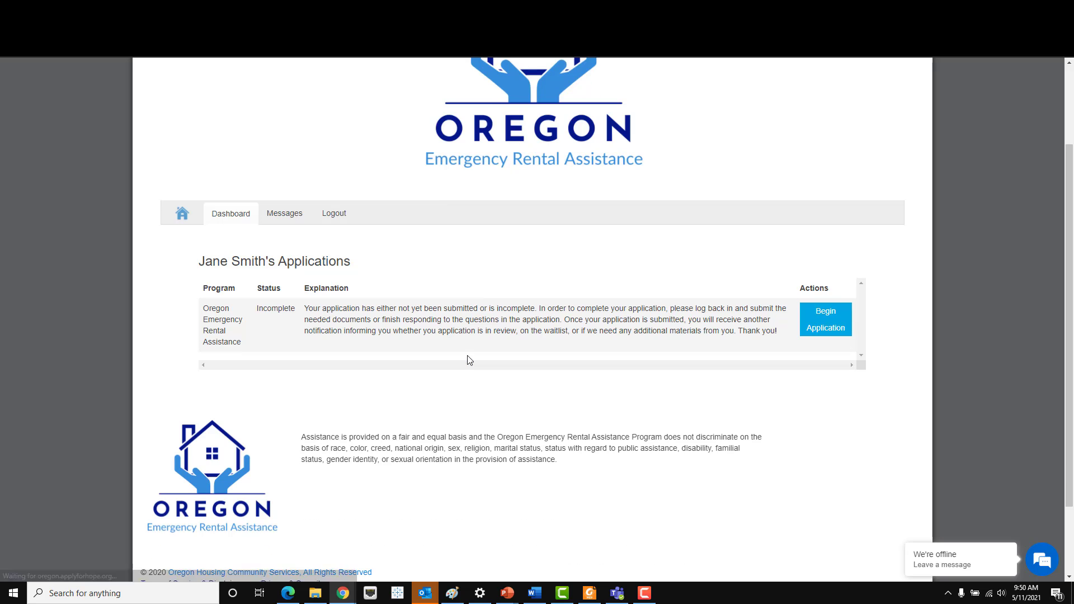
scroll(468, 360, down, 1)
scroll(454, 350, up, 1)
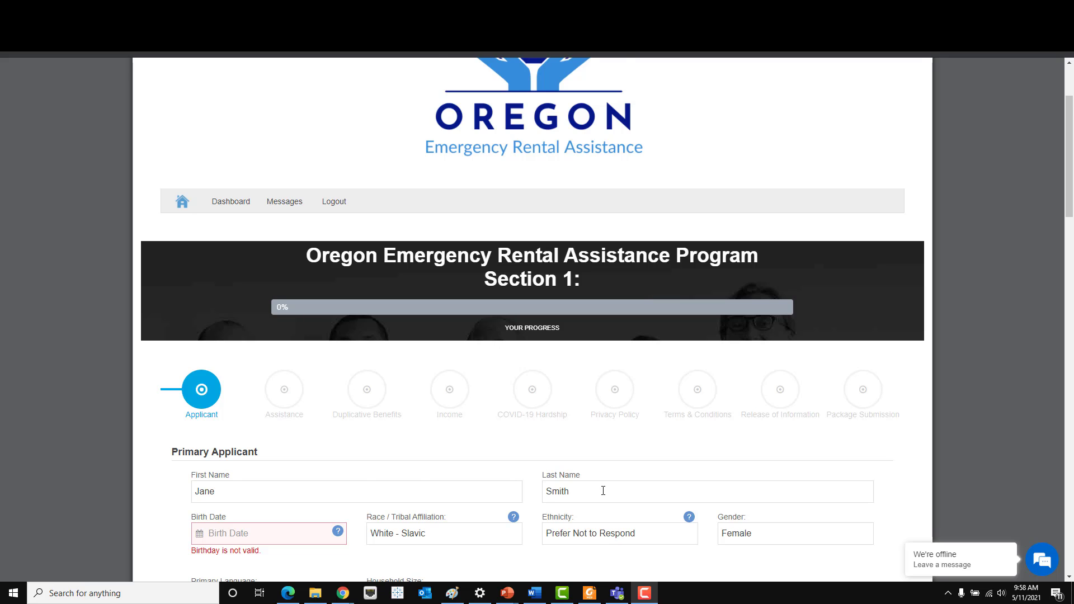
- Set the applicant's birth date to May 12, 1988
scroll(603, 491, down, 1)
click(290, 479)
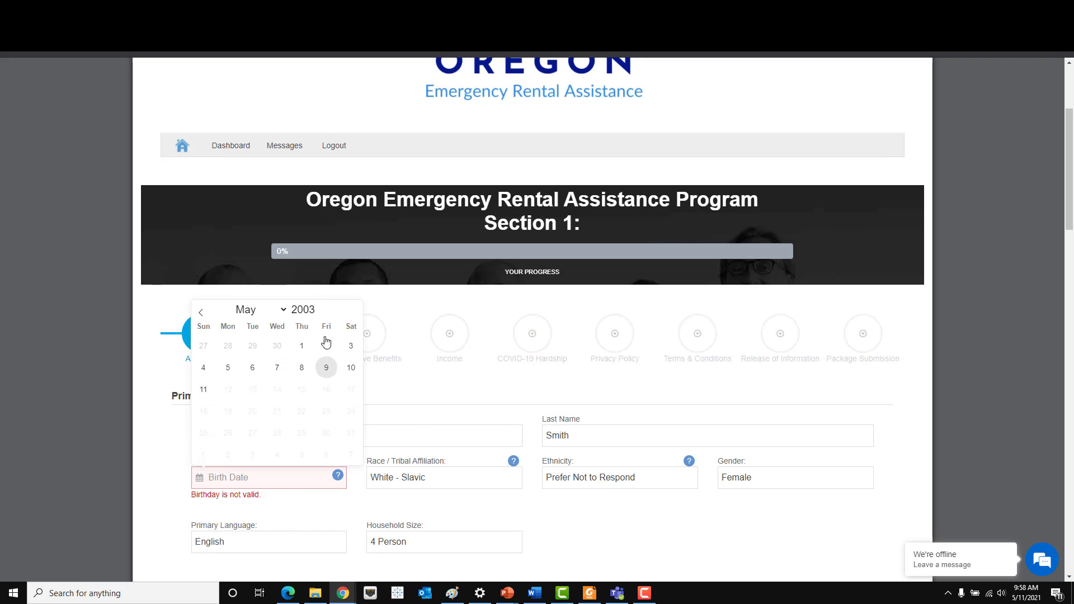
double_click(304, 310)
text(1988)
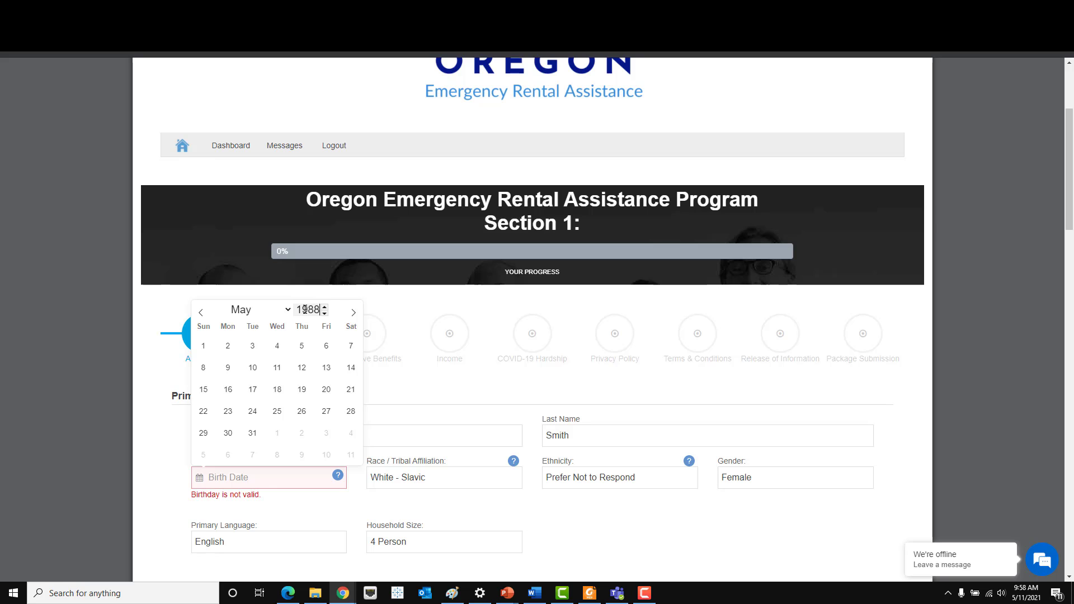
click(301, 376)
- Keep race White - Slavic, gender Female and primary language English
click(480, 474)
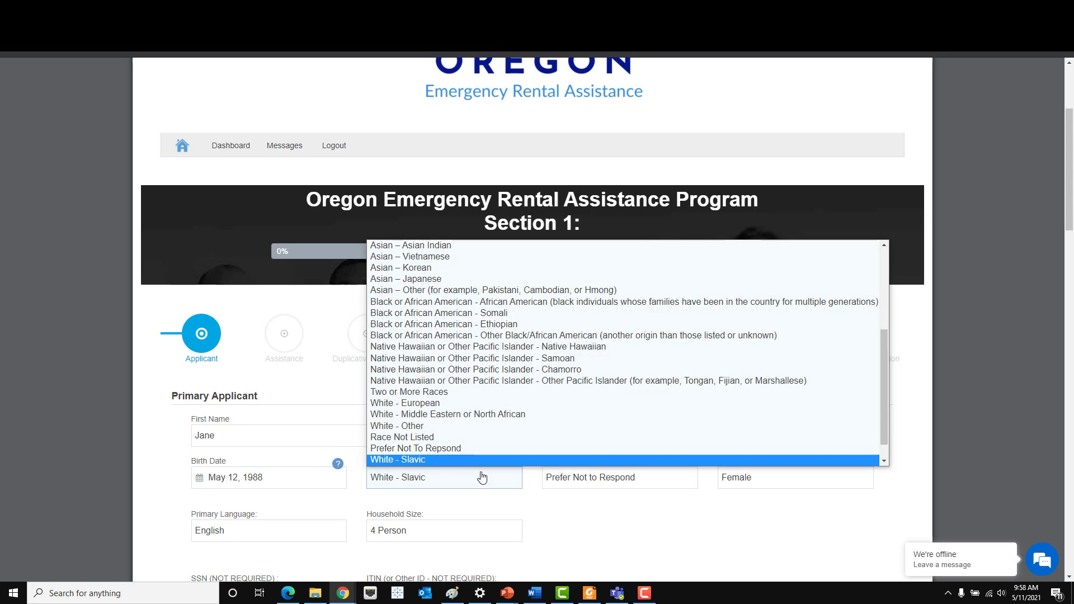
scroll(489, 459, down, 1)
click(476, 436)
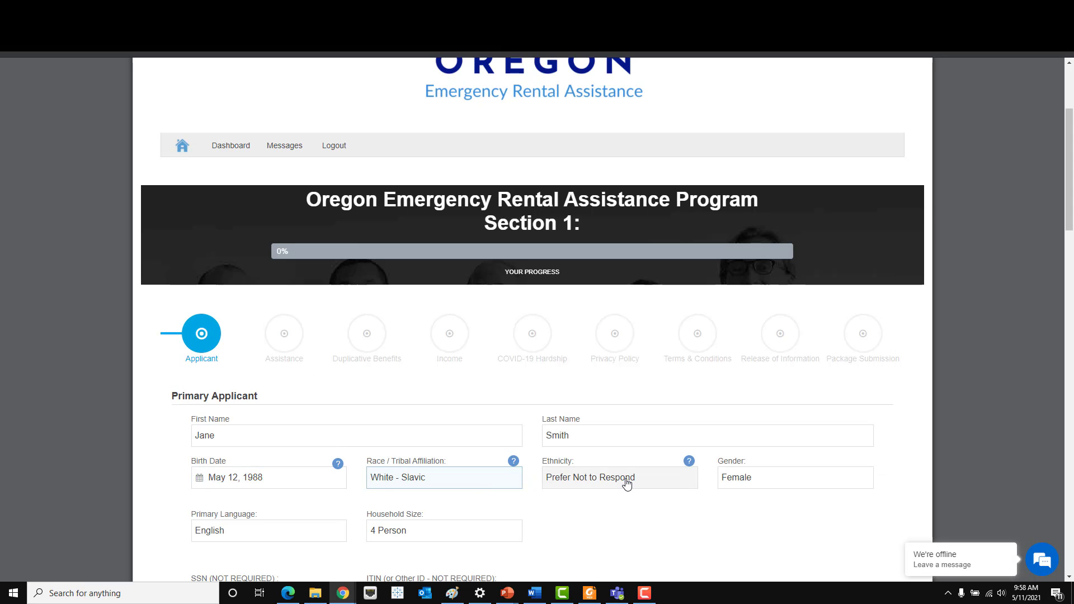
click(803, 485)
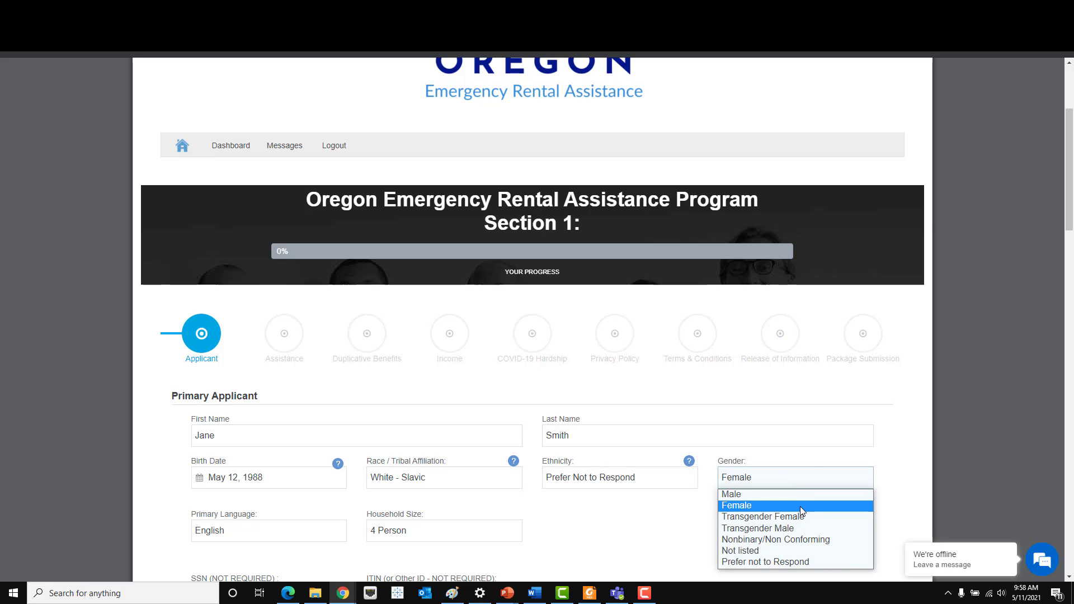
click(800, 506)
scroll(367, 483, down, 2)
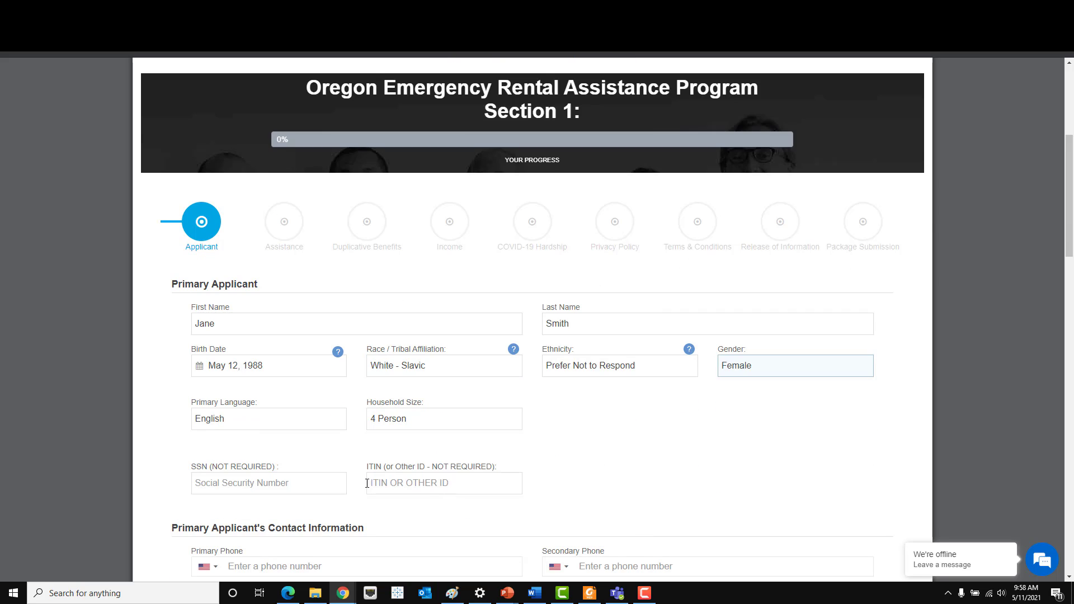
click(288, 424)
click(287, 424)
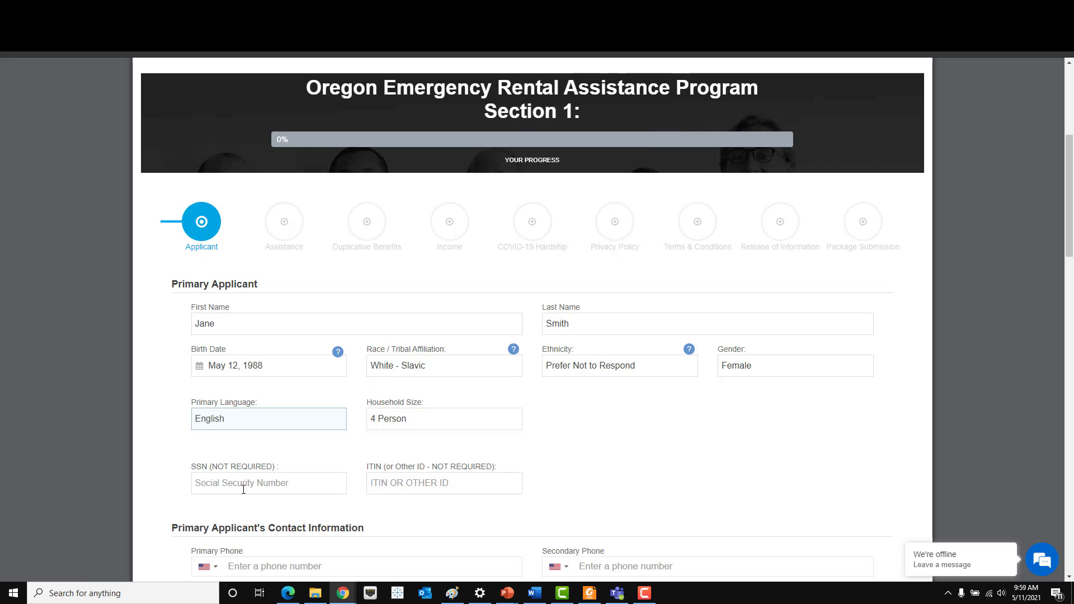
scroll(244, 490, down, 4)
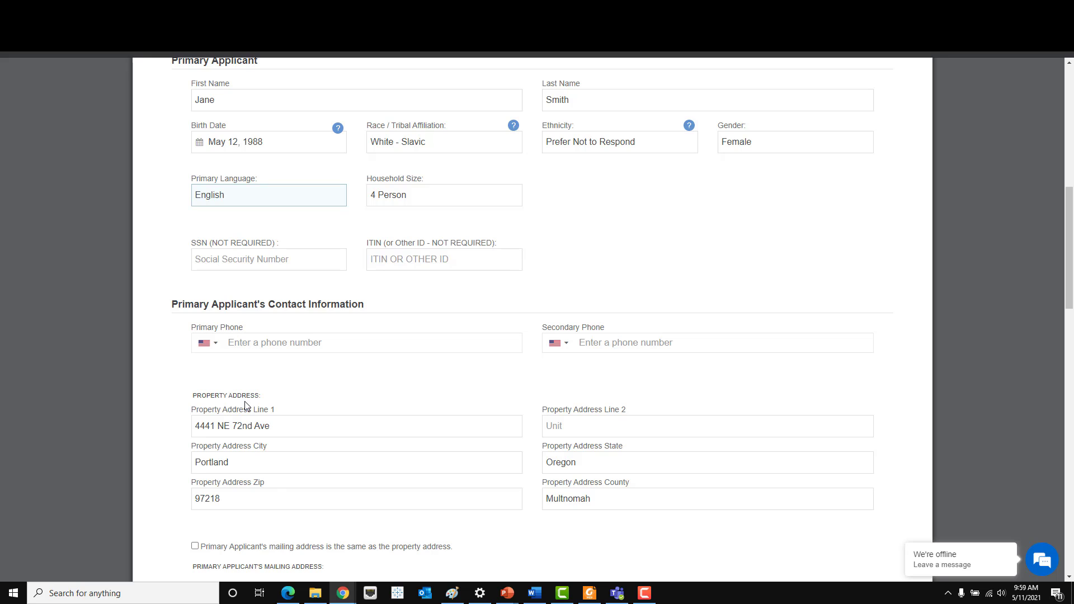
- Enter the applicant's primary phone number
scroll(245, 404, down, 1)
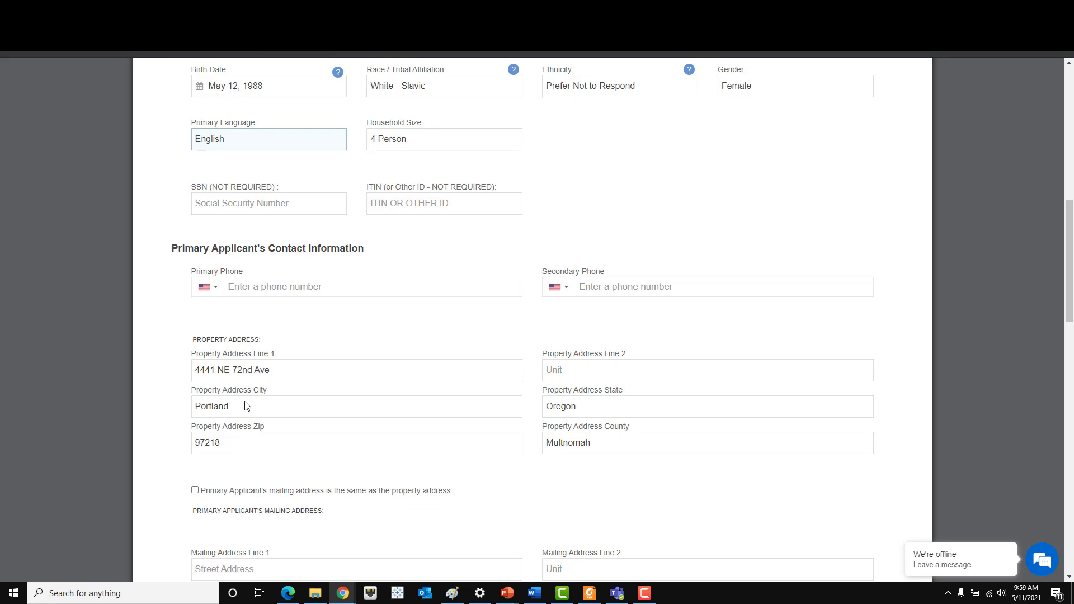
click(280, 287)
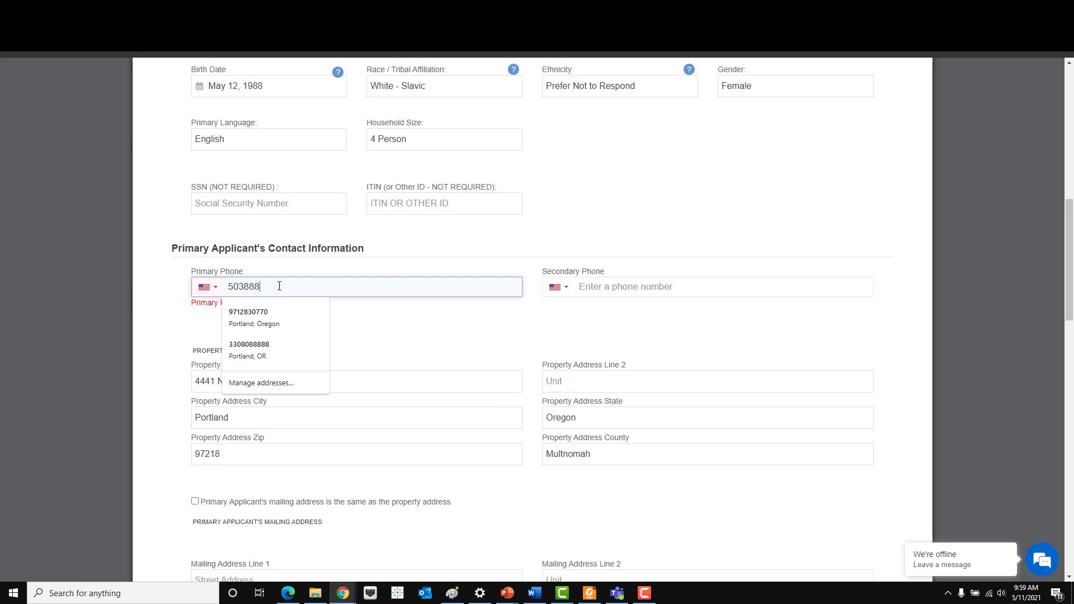
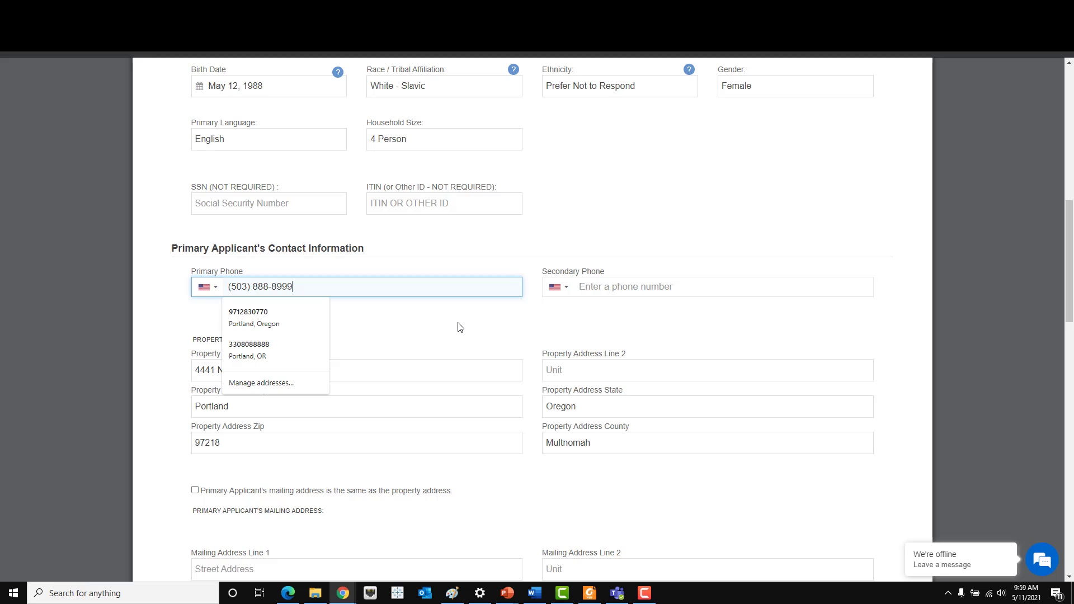
click(458, 326)
- Mark the mailing address as the same as the property address
scroll(458, 327, down, 2)
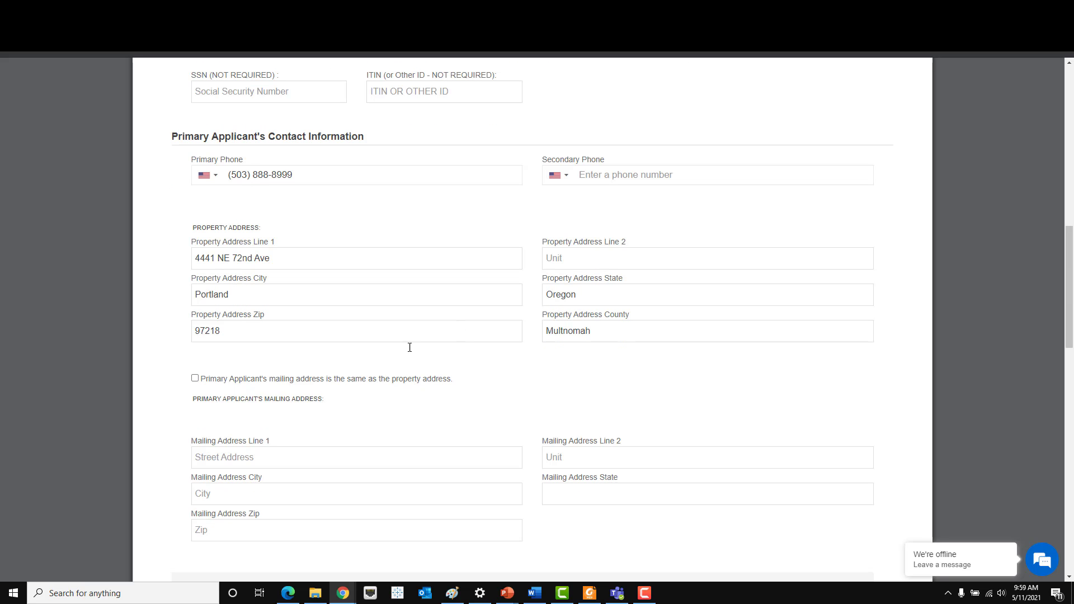
click(194, 379)
scroll(318, 373, down, 1)
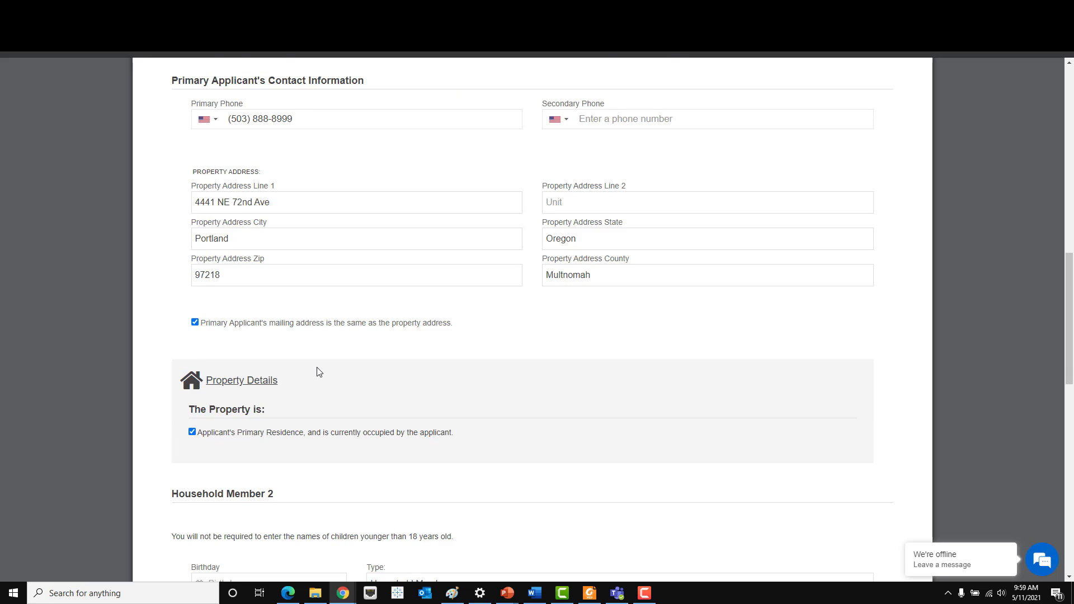
scroll(319, 372, down, 2)
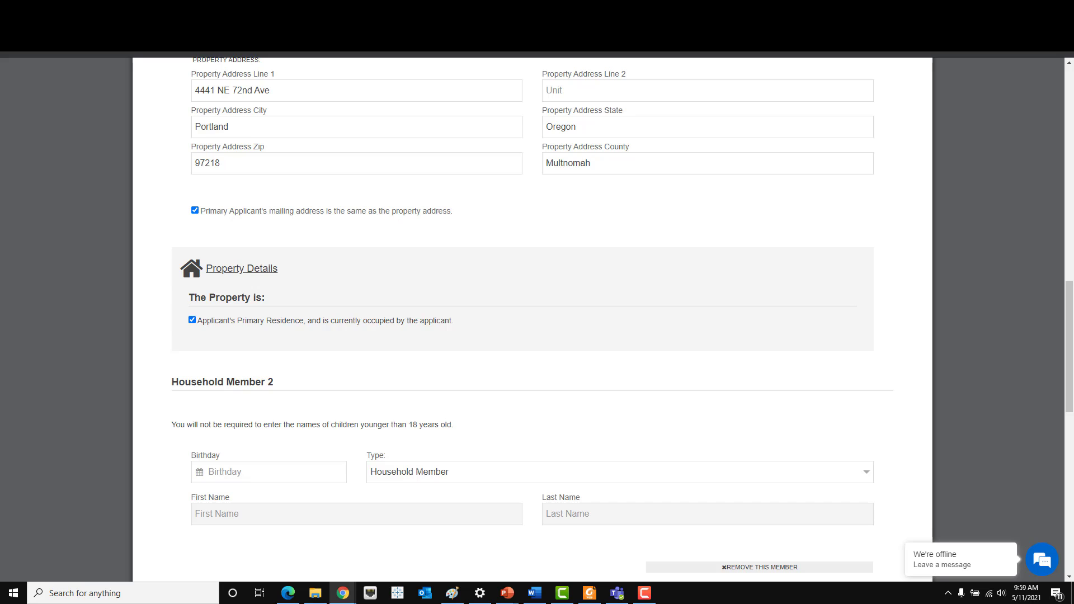
scroll(507, 361, down, 3)
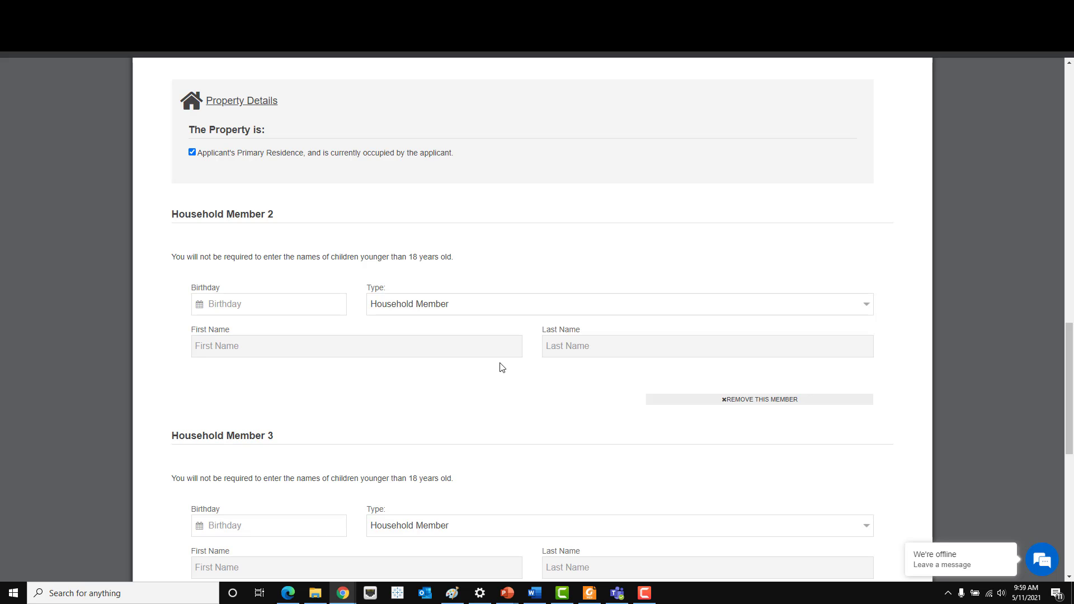
scroll(421, 342, down, 1)
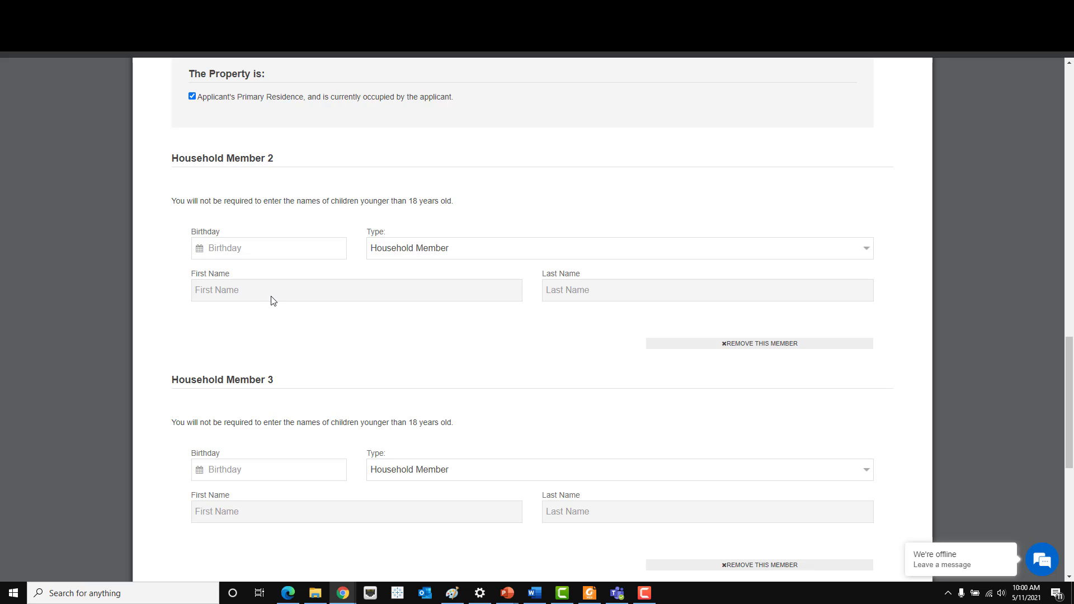
- Set Household Member 2's birthday to May 6, 1987
click(271, 248)
double_click(315, 271)
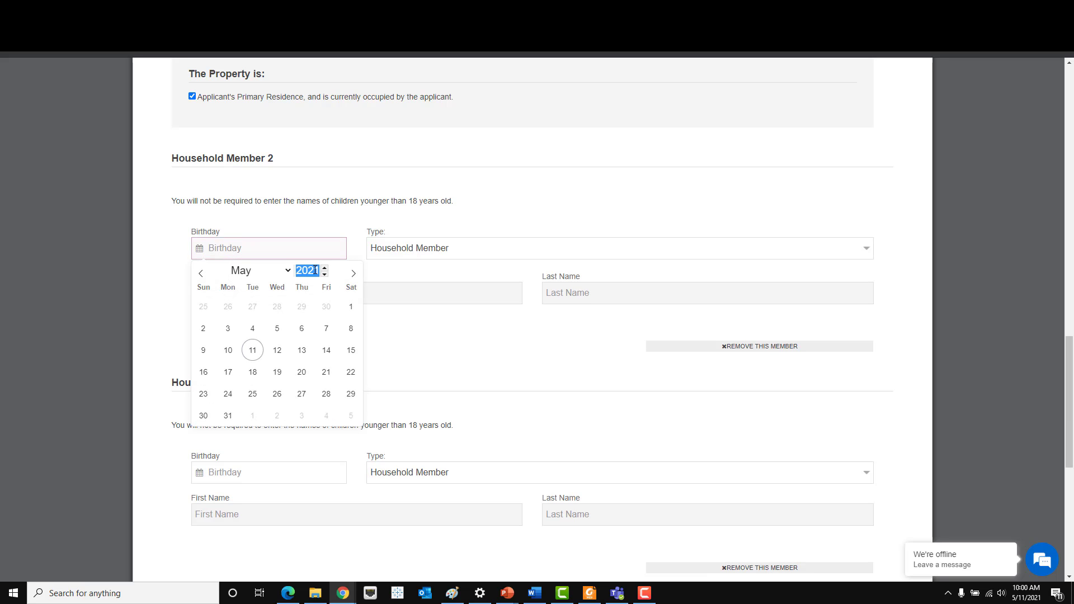
text(1987)
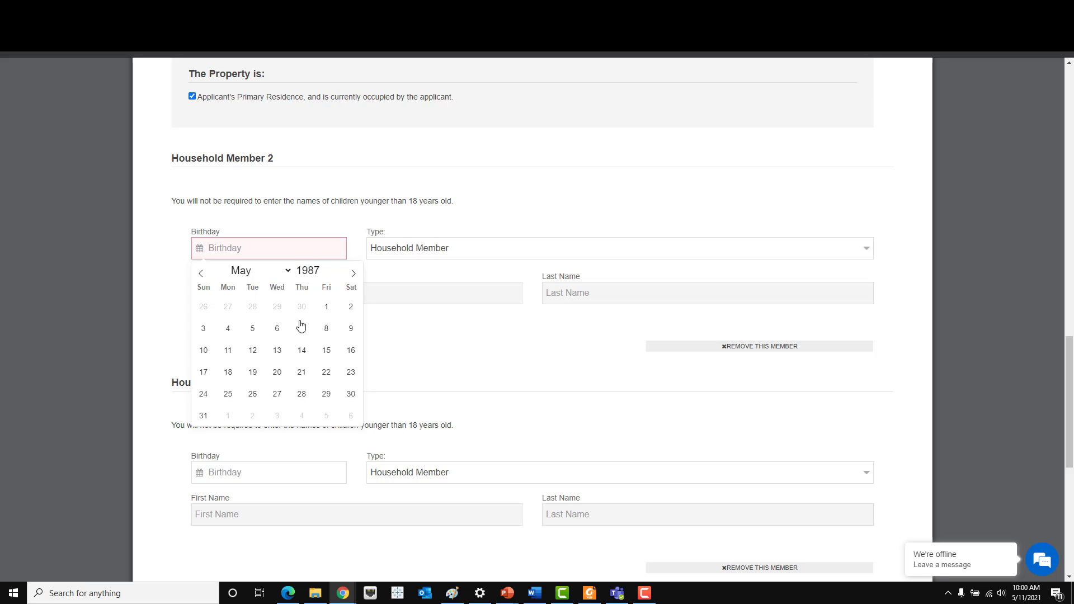
click(281, 334)
- Enter Household Member 2's first and last name
click(368, 295)
text(J)
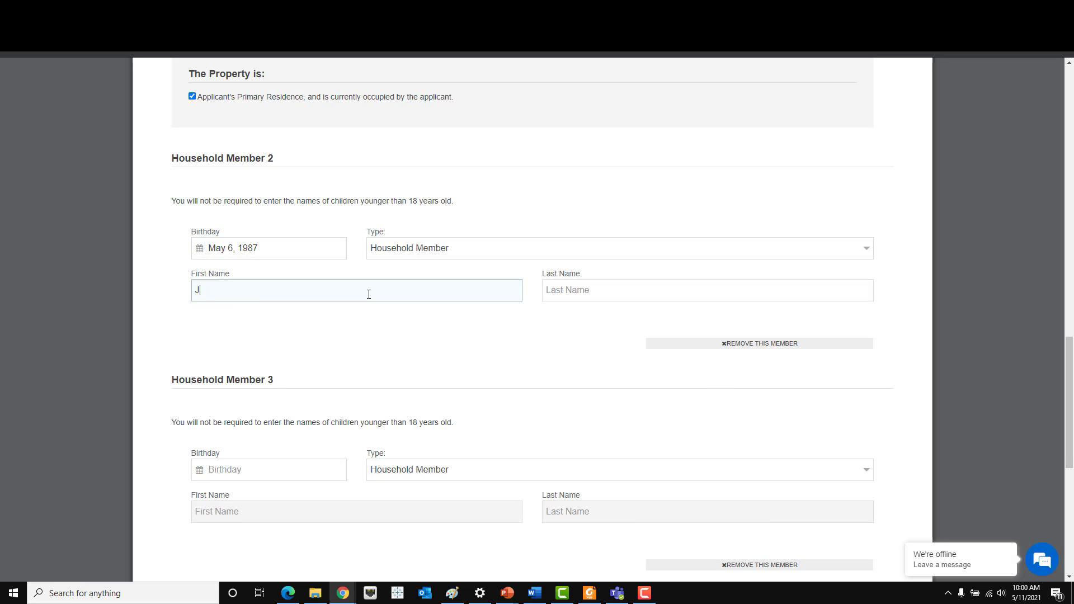
text(ohn)
text(mith)
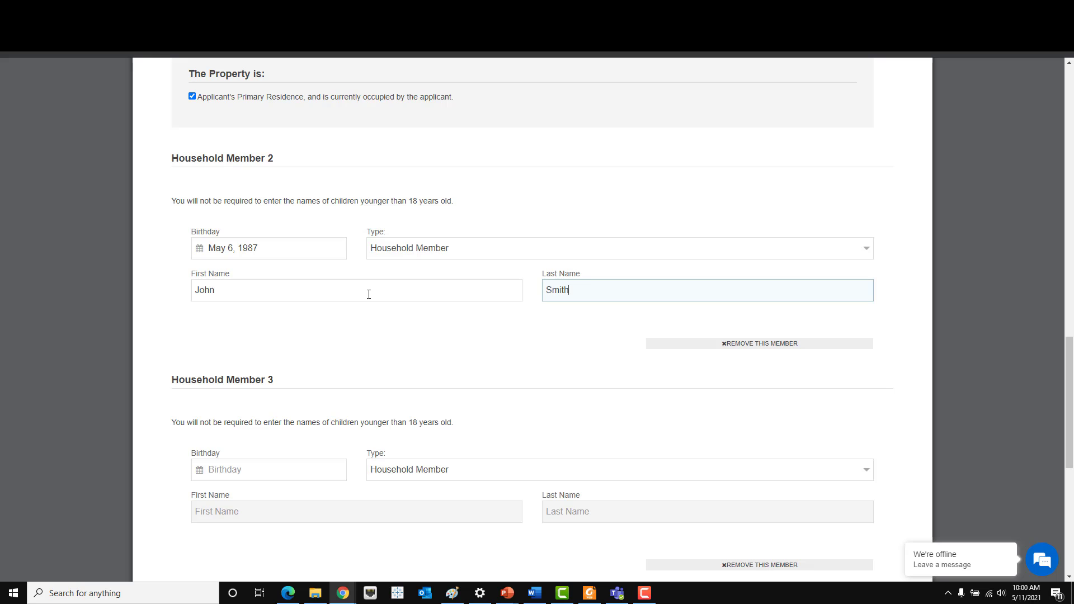
scroll(403, 341, down, 1)
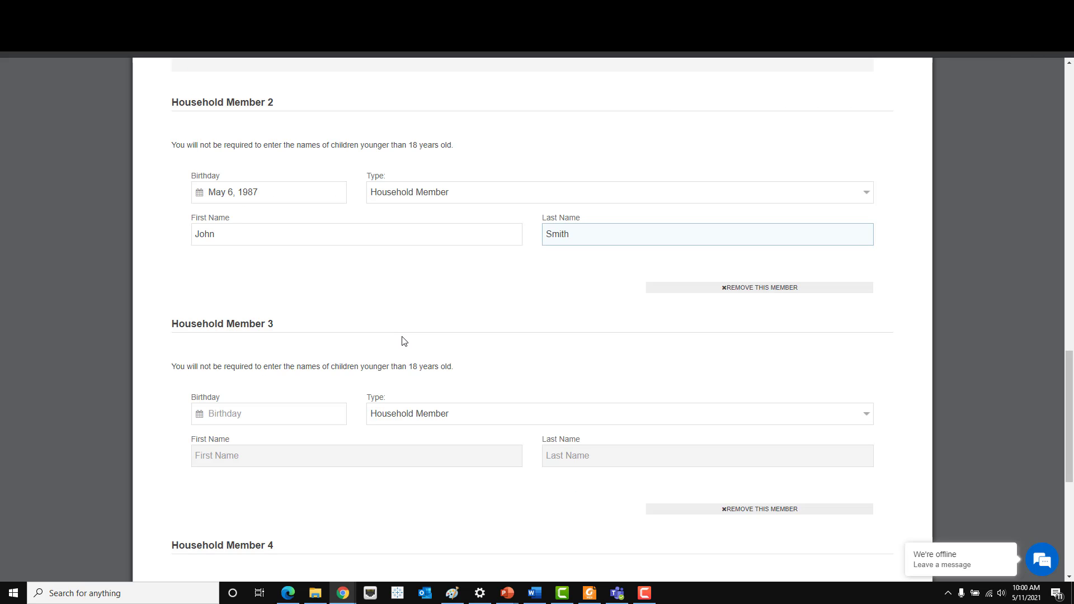
scroll(404, 341, down, 1)
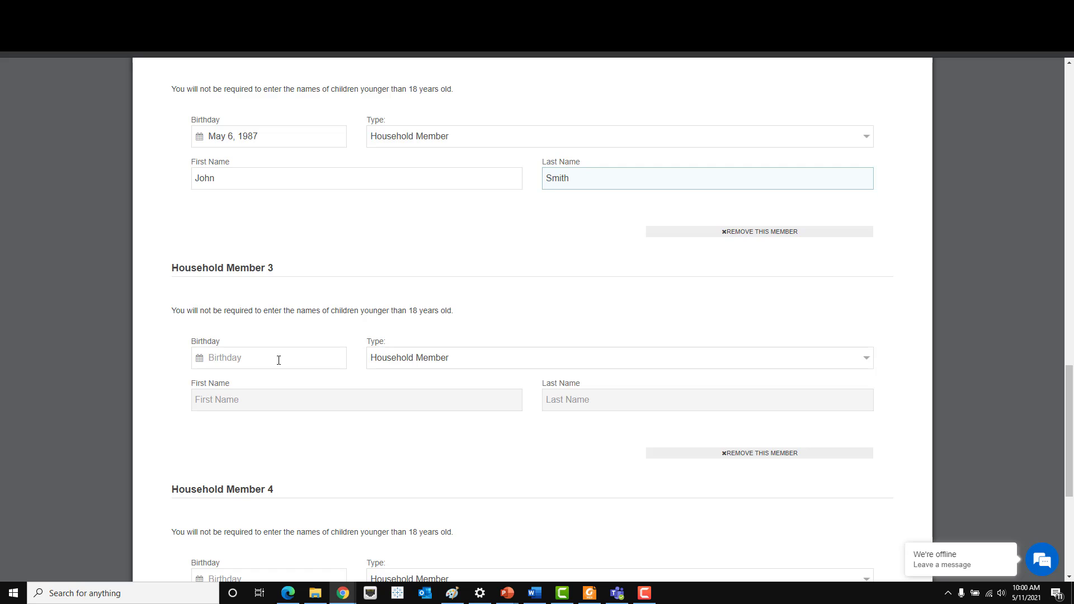
- Set Household Member 3's birthday to May 12, 2021
click(279, 360)
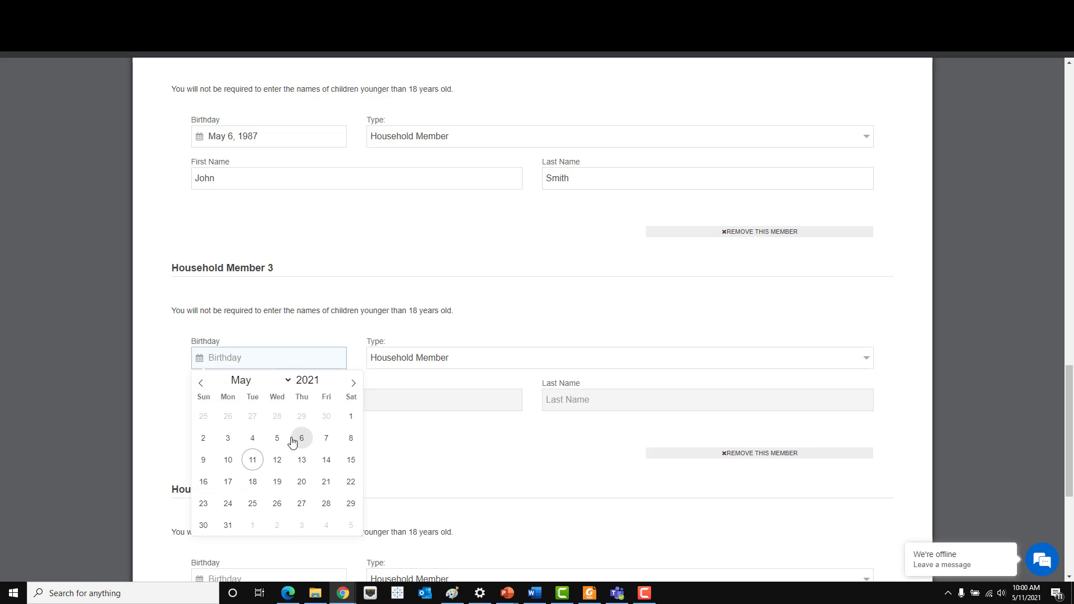
click(278, 460)
scroll(410, 356, down, 3)
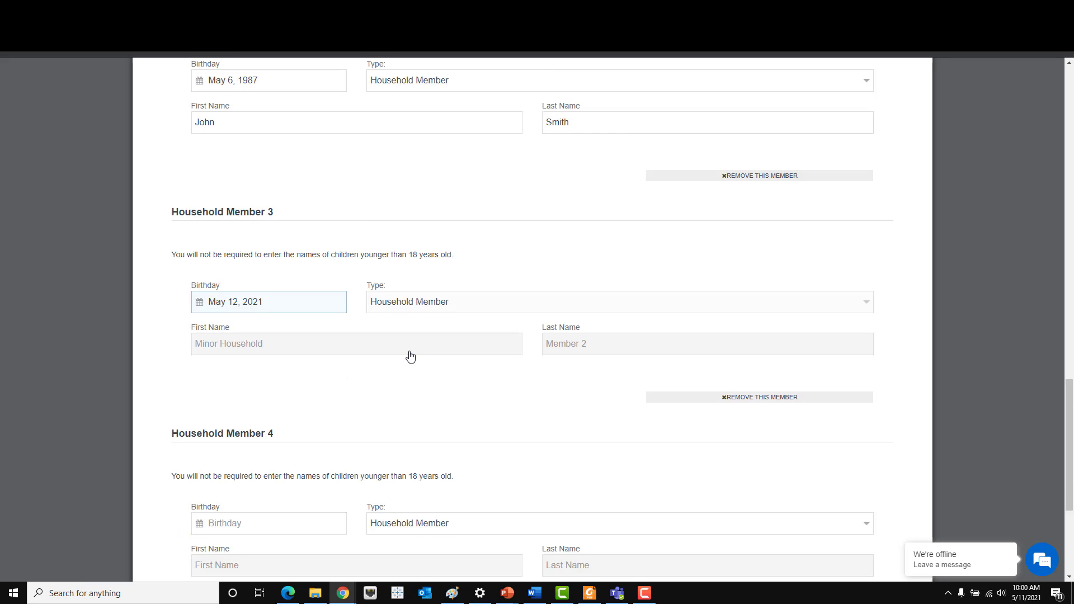
- Set Household Member 4's birthday to May 1, 2010
click(317, 405)
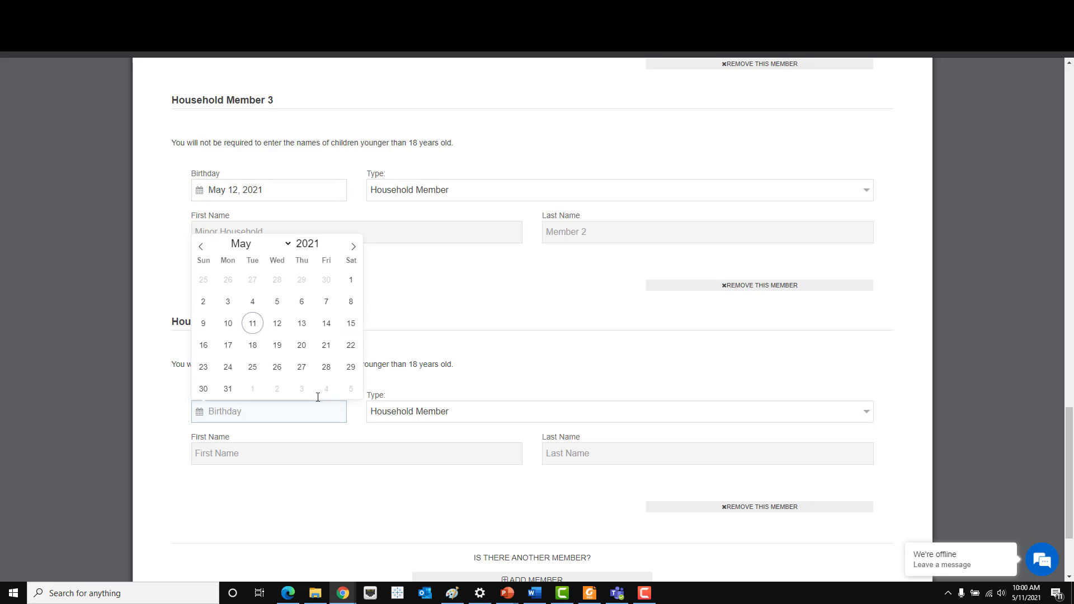
double_click(310, 243)
text(201)
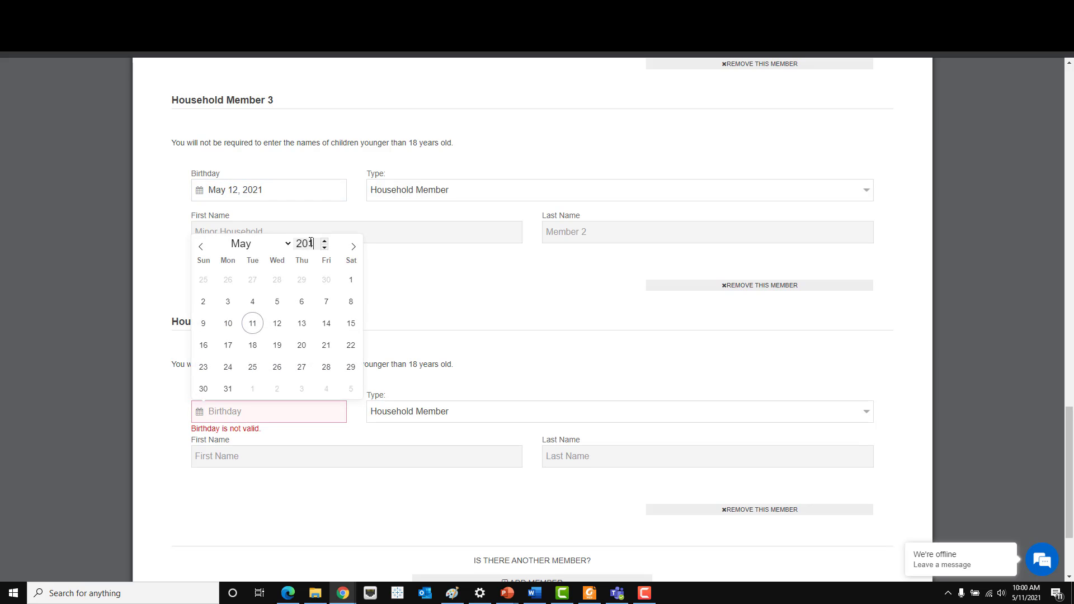
text(0)
click(350, 282)
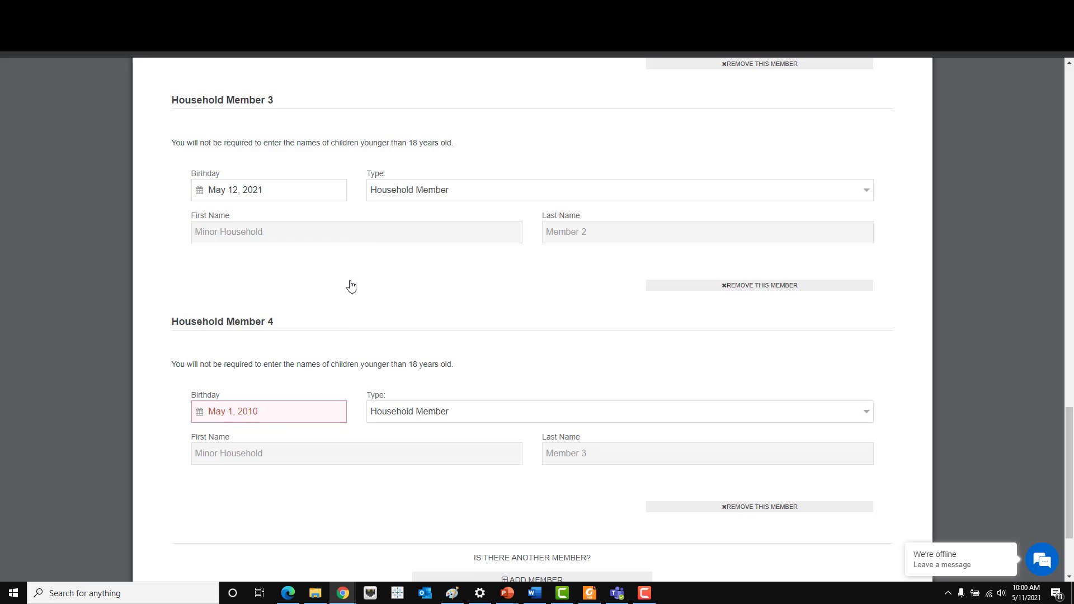
scroll(624, 417, down, 1)
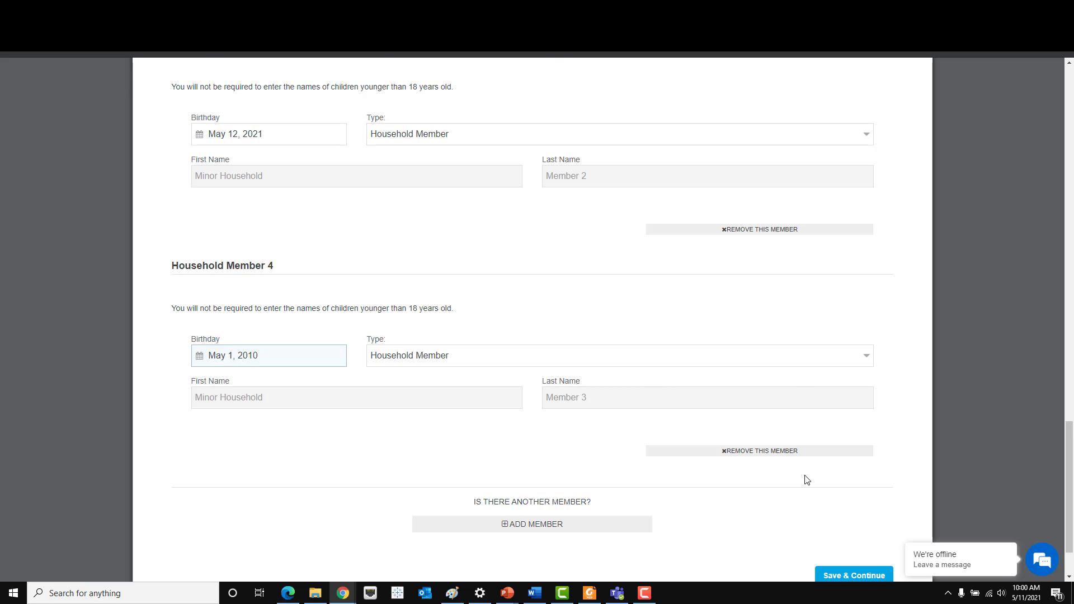
scroll(804, 477, down, 2)
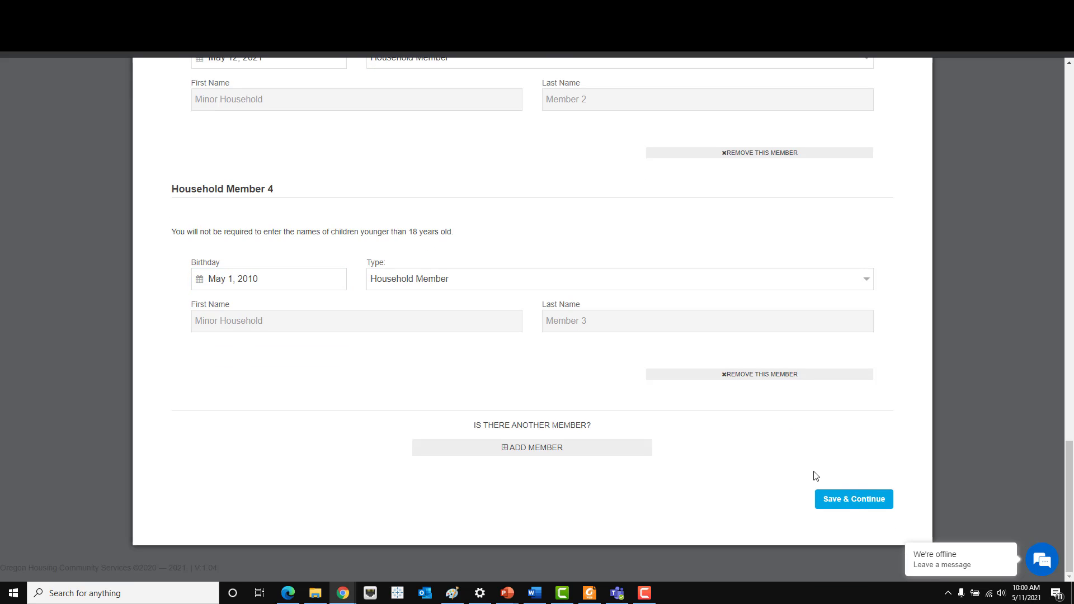
- Save the applicant section and scroll through the Section 2 Assistance questions
click(852, 508)
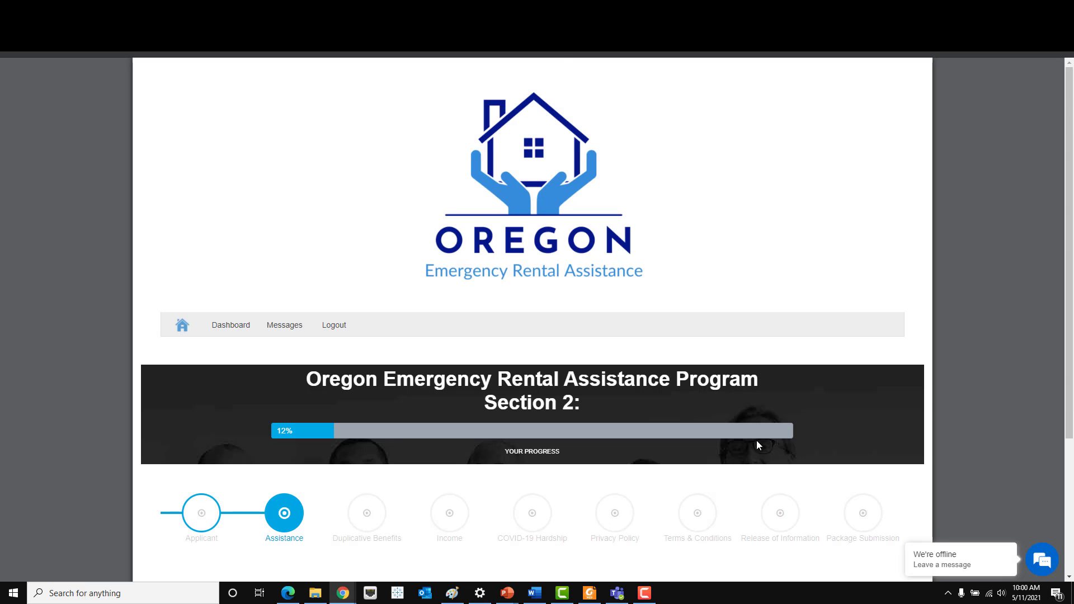
scroll(757, 441, down, 1)
scroll(694, 355, down, 2)
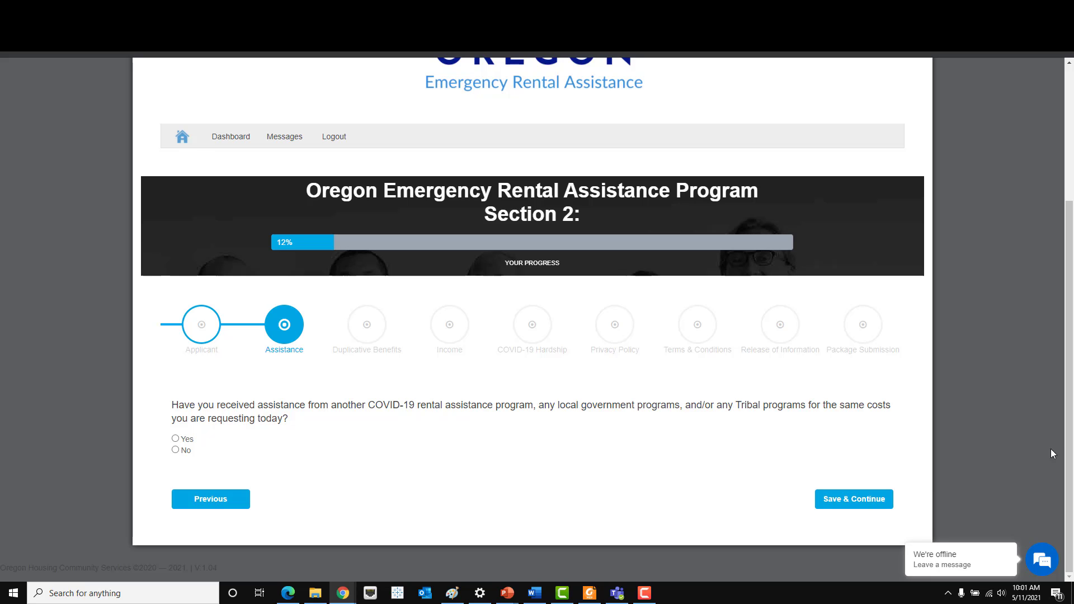
- Answer Yes to having received other COVID-19 rental assistance
click(176, 439)
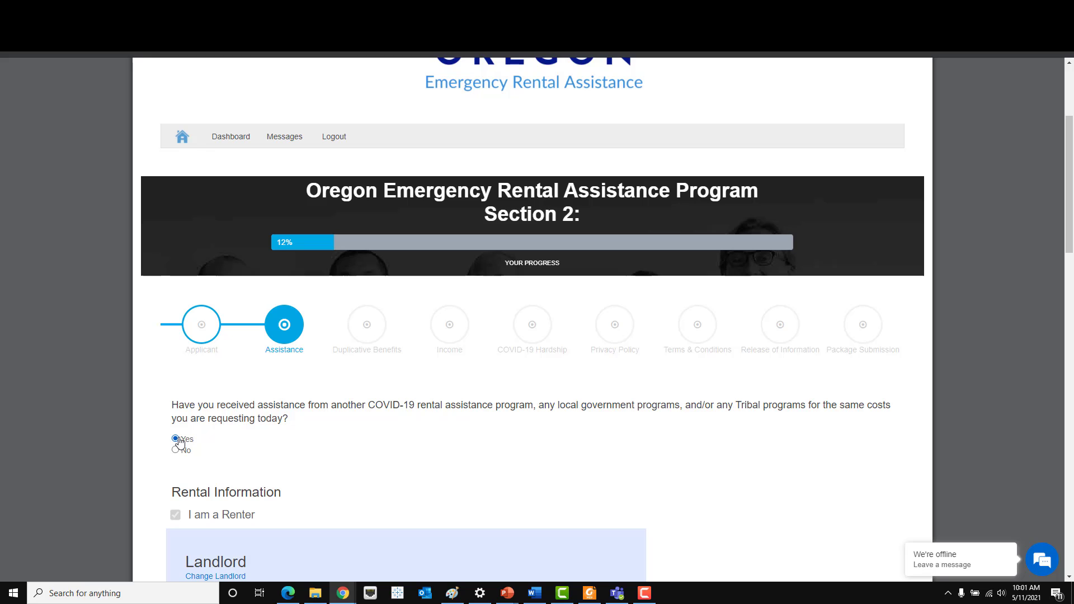
scroll(435, 407, down, 1)
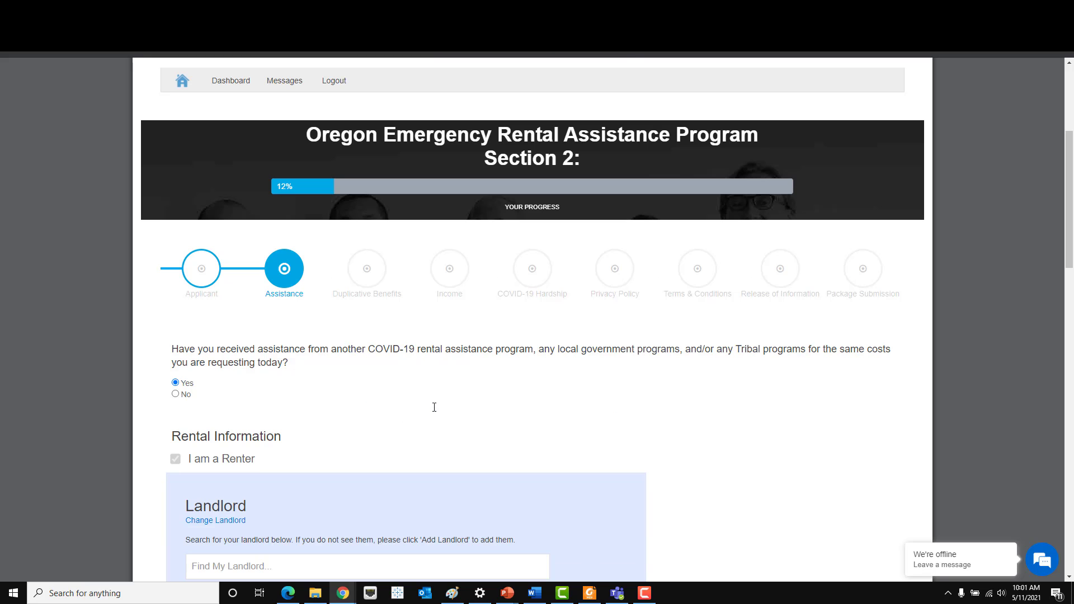
scroll(434, 407, down, 1)
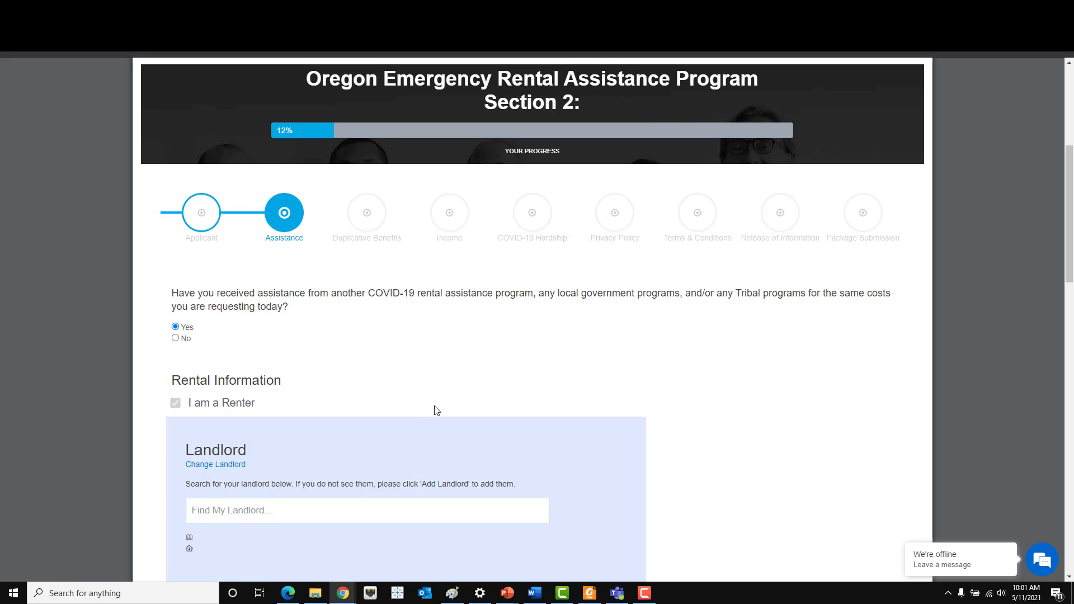
scroll(437, 410, down, 3)
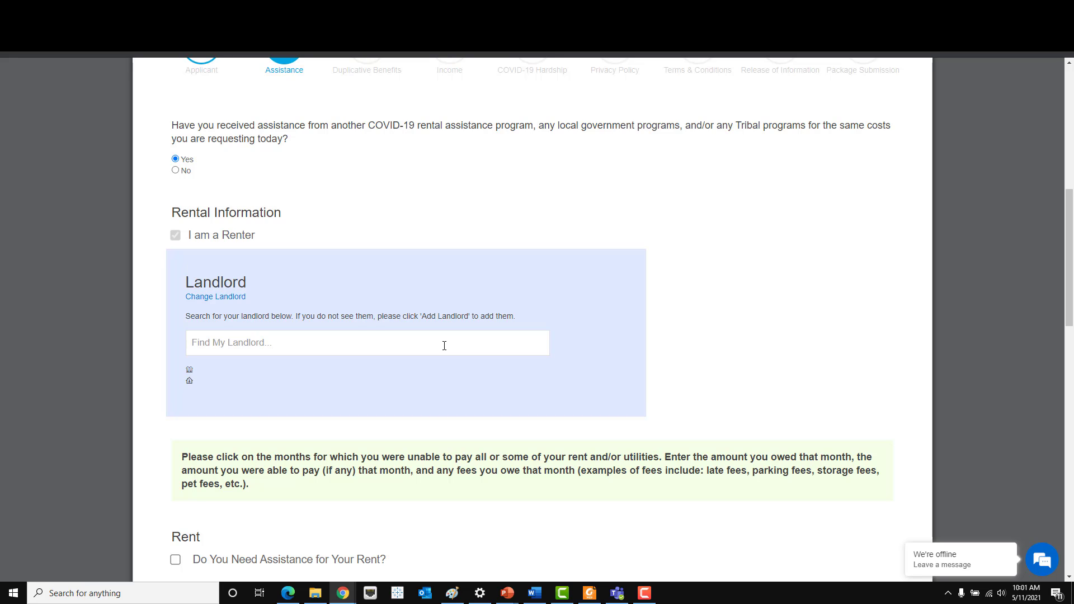
- Search Find My Landlord for the landlord's name, then add a new landlord since none matched
click(444, 346)
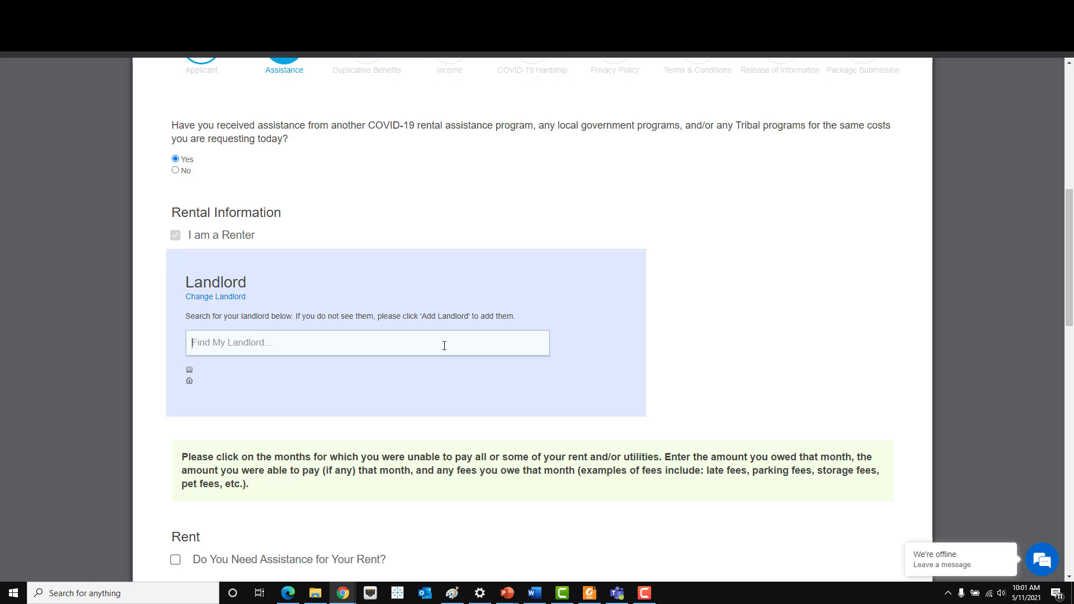
text(John Landlord)
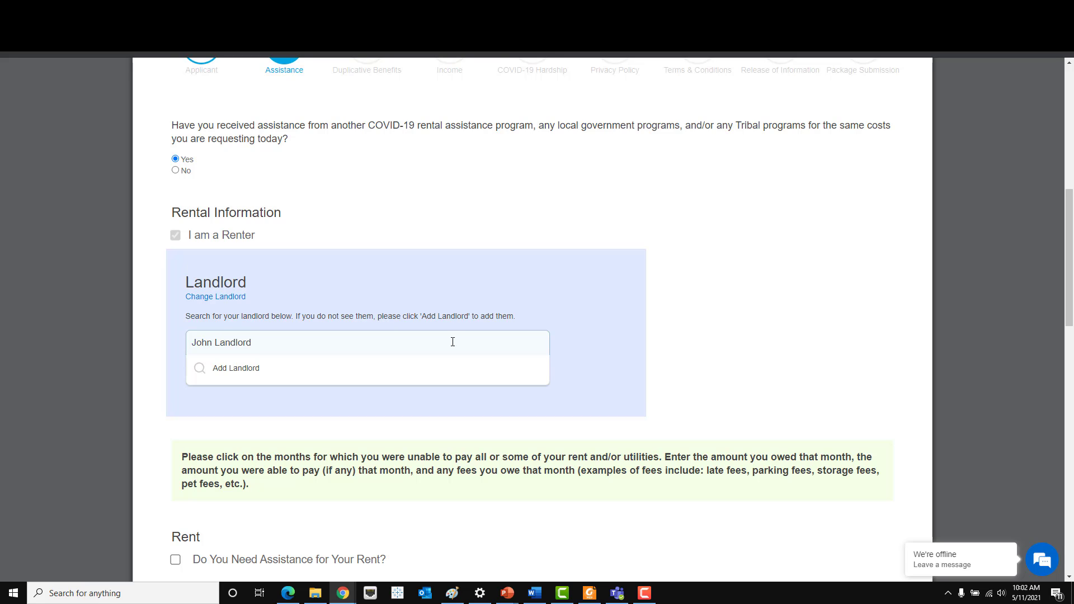
click(448, 378)
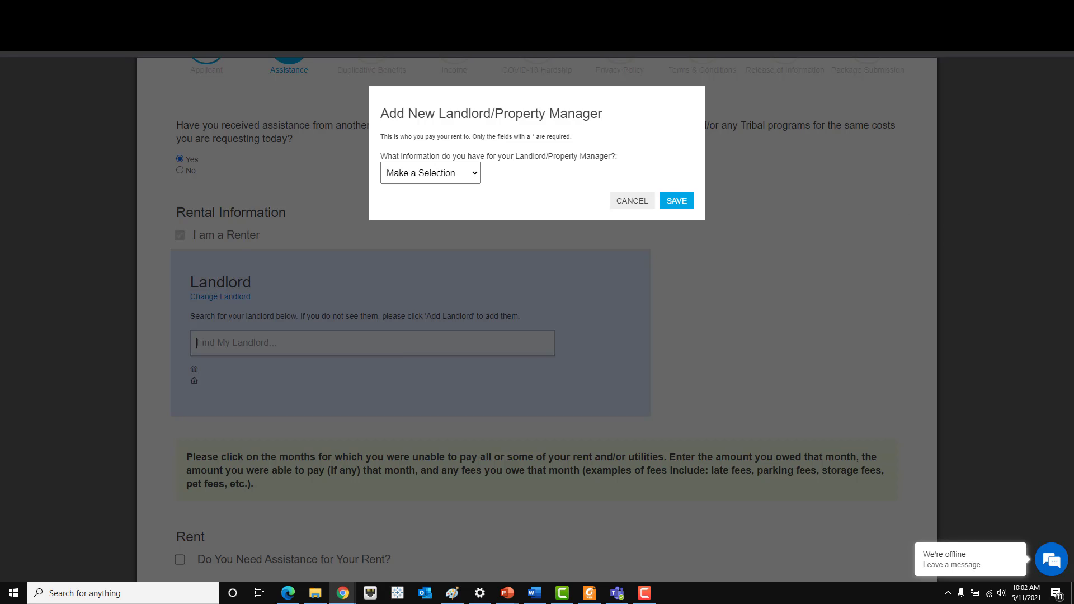
- Choose 'I know the person', fill the landlord's first name, last name and e-mail, and save
click(475, 173)
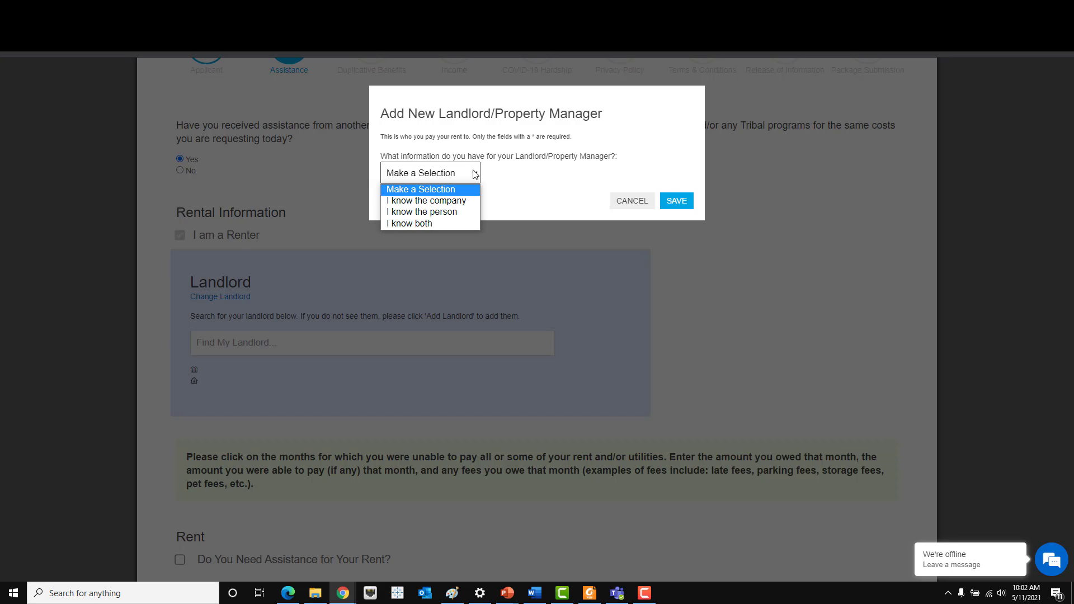
click(464, 212)
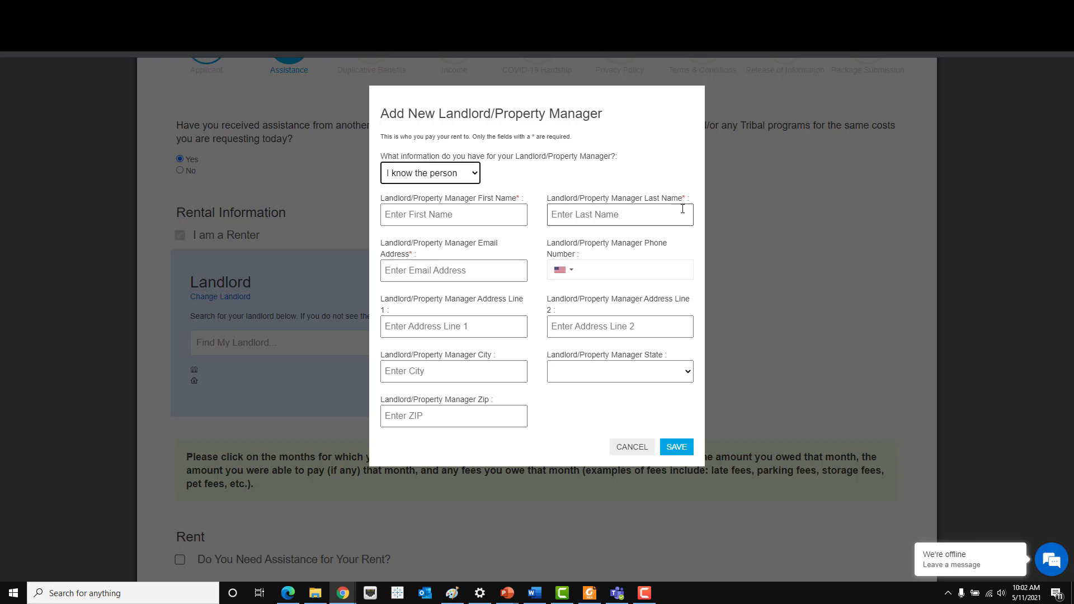
click(468, 220)
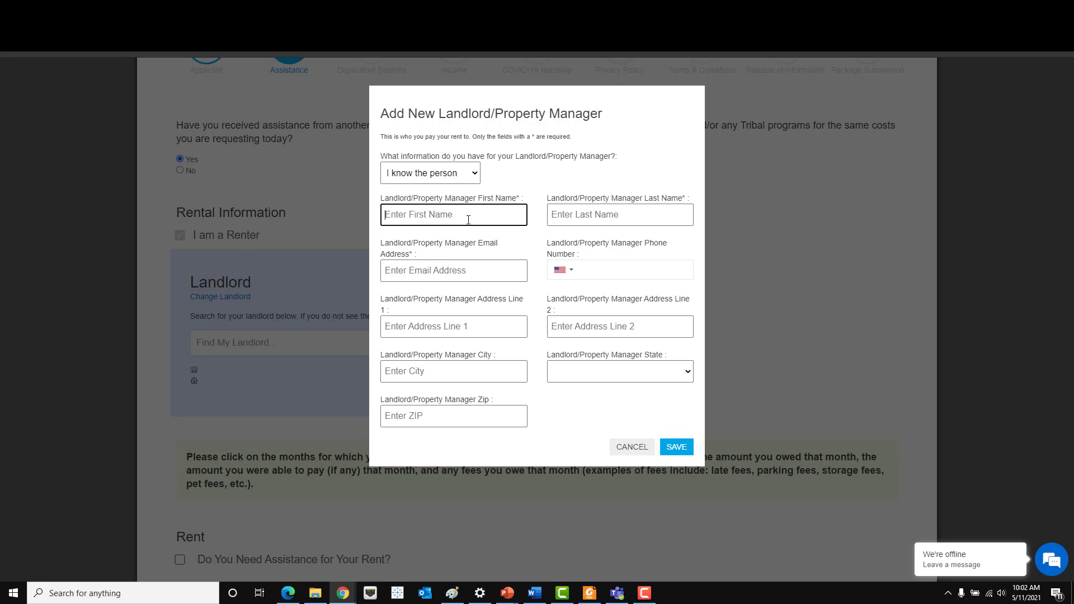
text(J)
key(BackSpace)
text(John)
key(Tab)
text(Landlord)
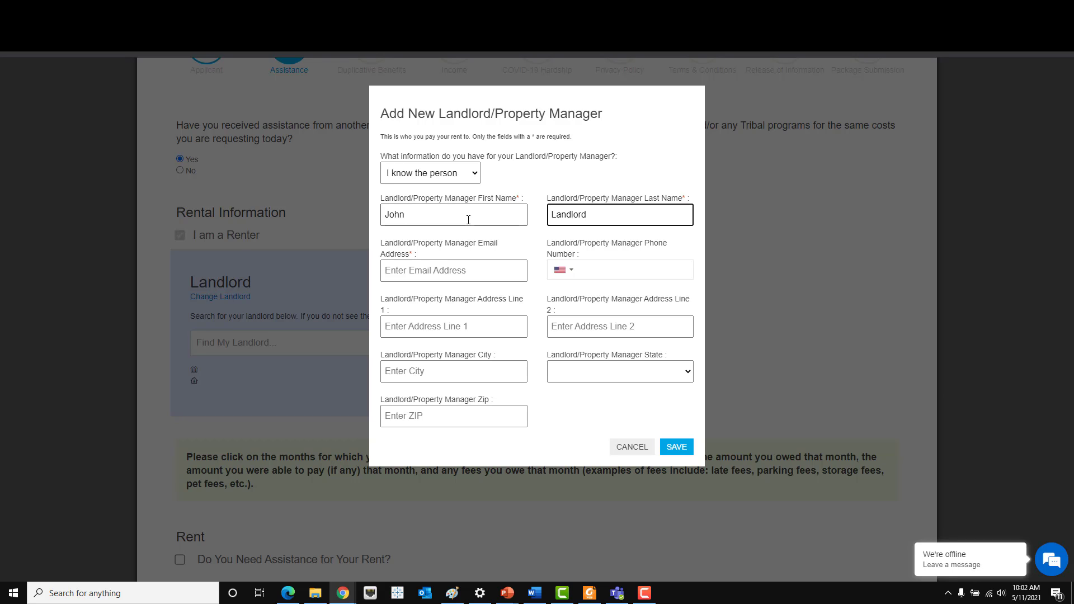
click(439, 270)
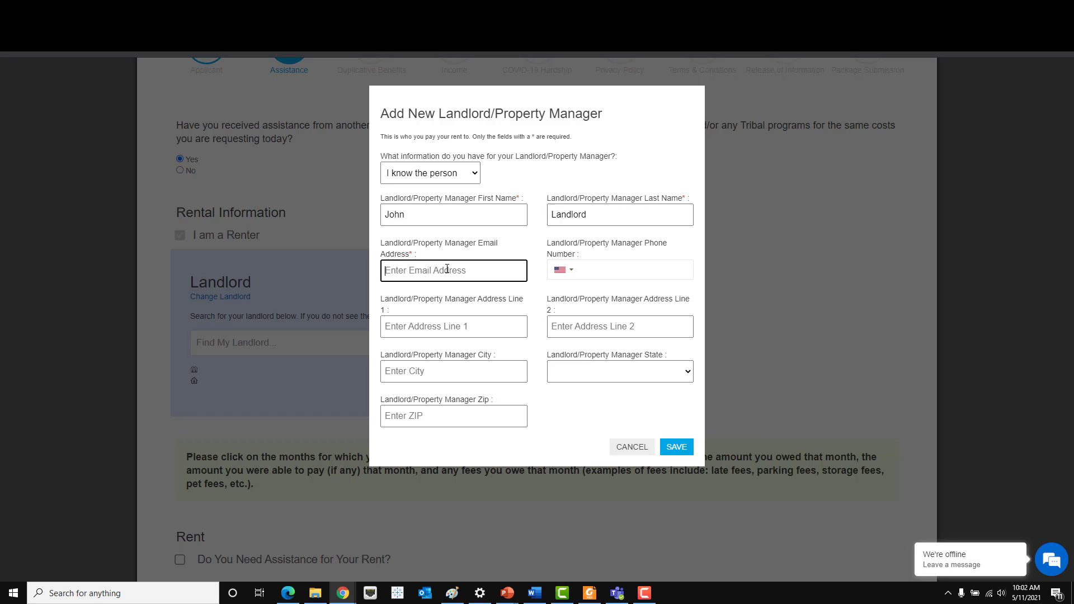
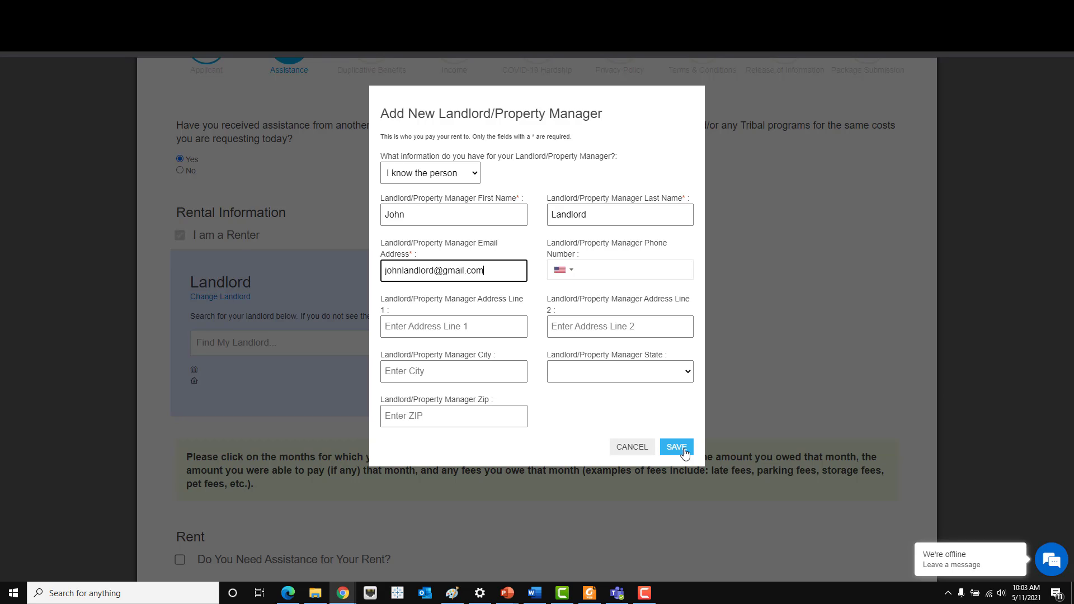
click(685, 454)
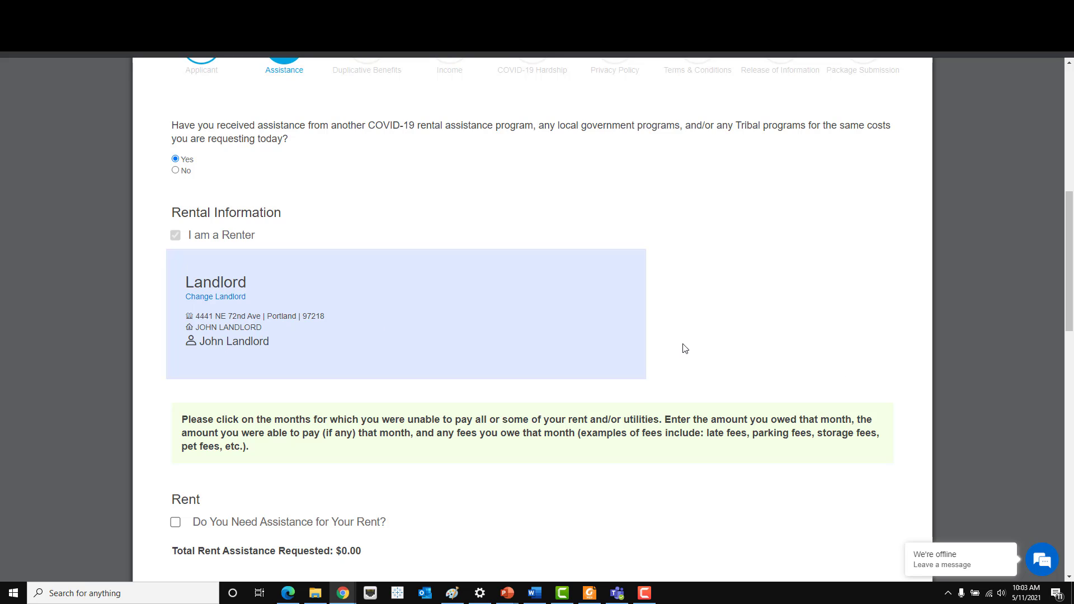
- Scroll down past the Landlord box to the Rent, Water and Sewer sections
scroll(553, 373, down, 2)
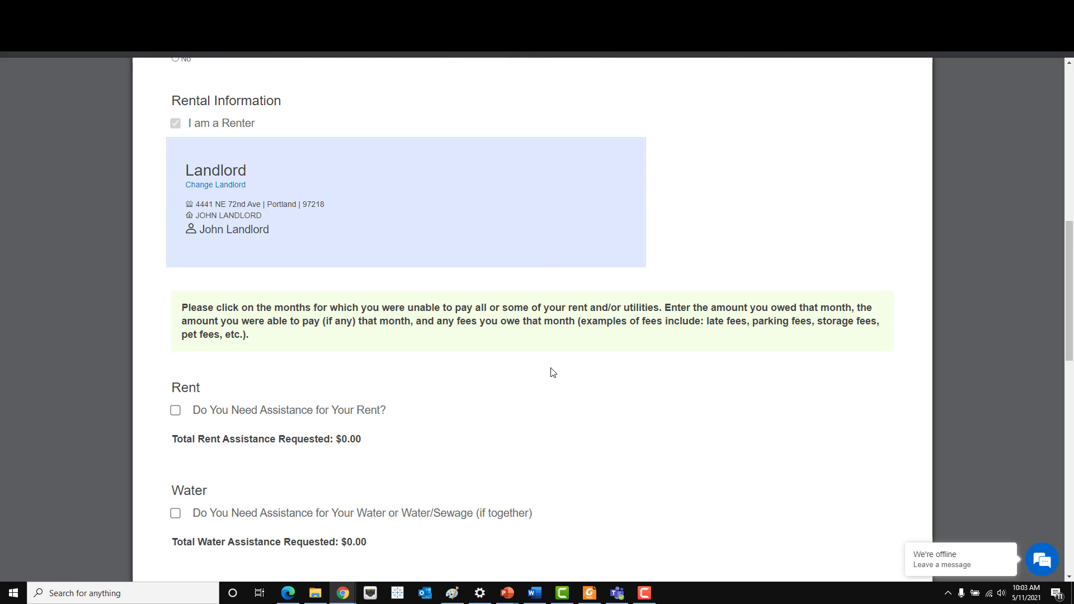
scroll(553, 373, down, 1)
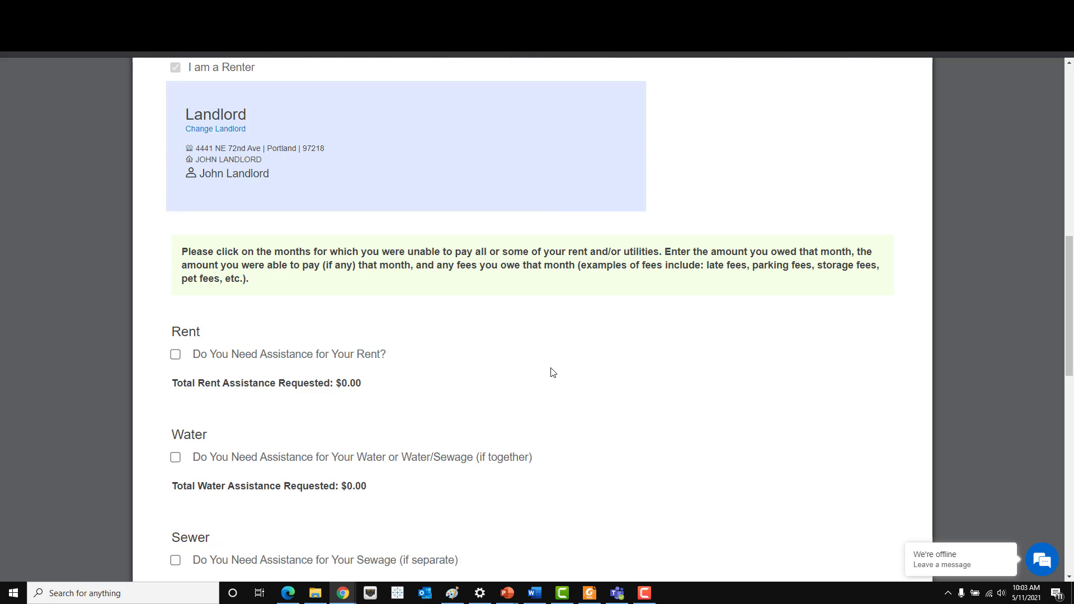
scroll(553, 372, down, 1)
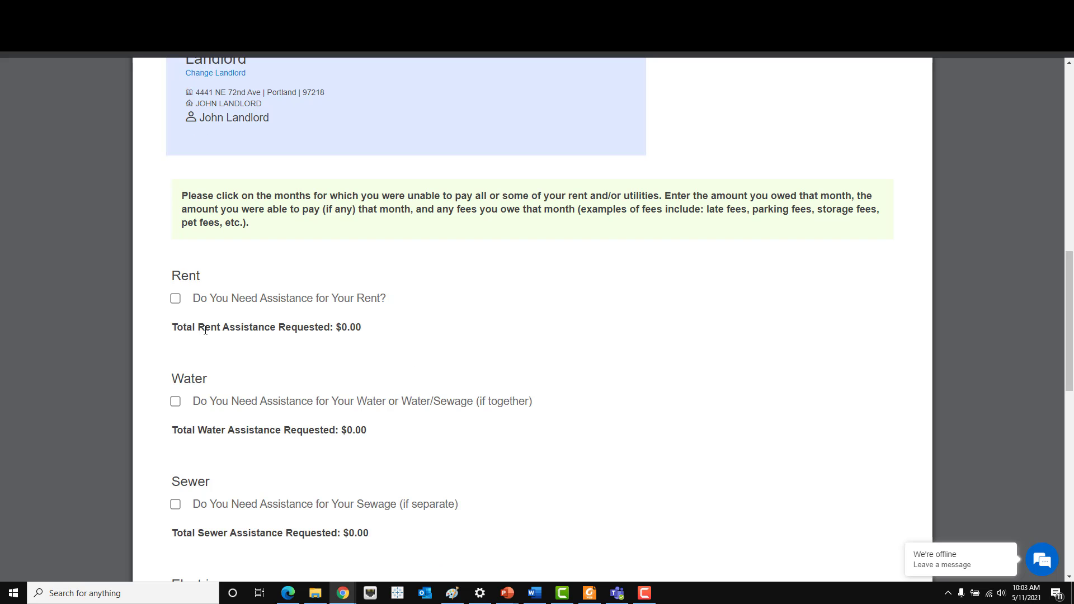
- Request rent assistance paid by the first household member, for Two Bedrooms at $900 rent
click(176, 301)
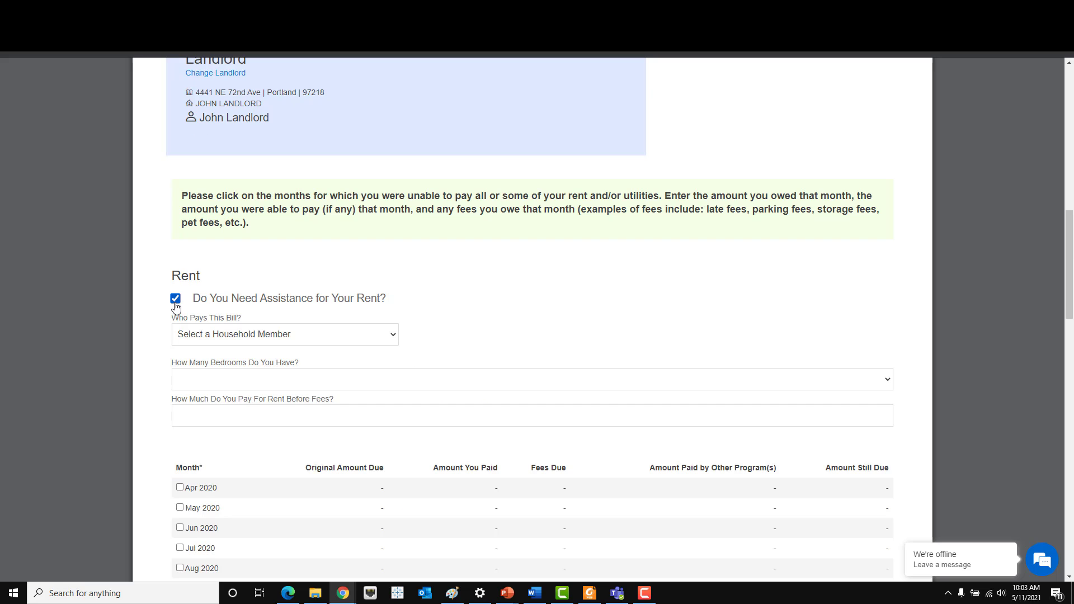
click(394, 340)
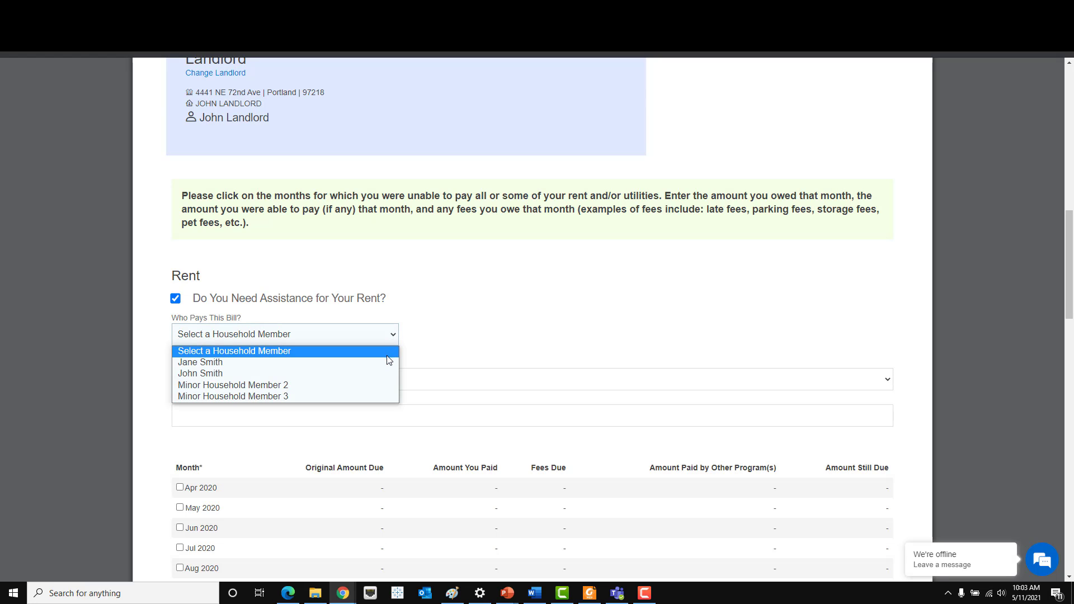
click(387, 362)
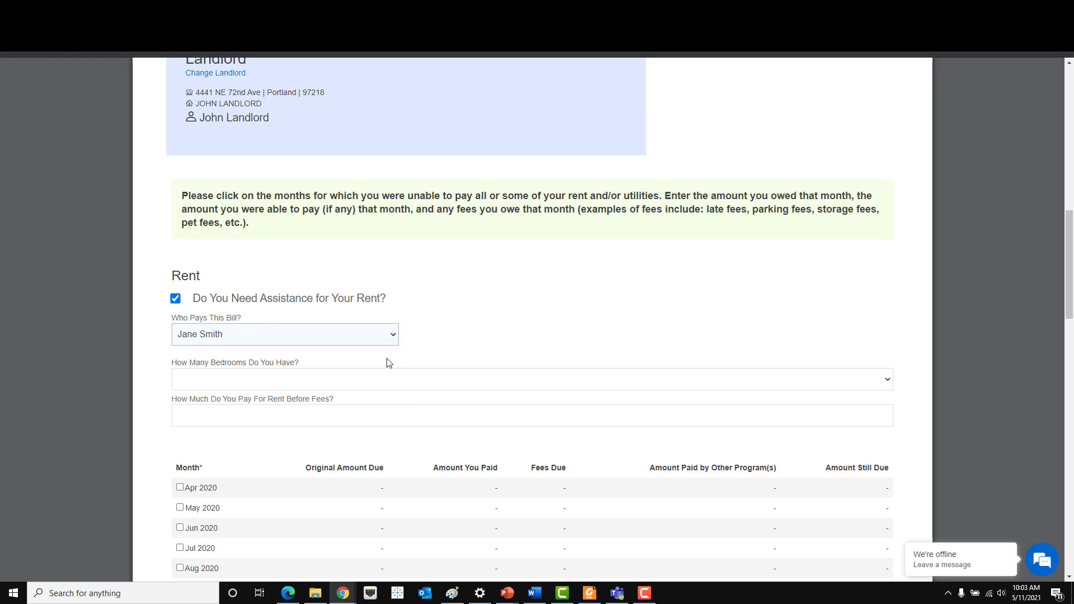
scroll(389, 363, down, 1)
click(298, 329)
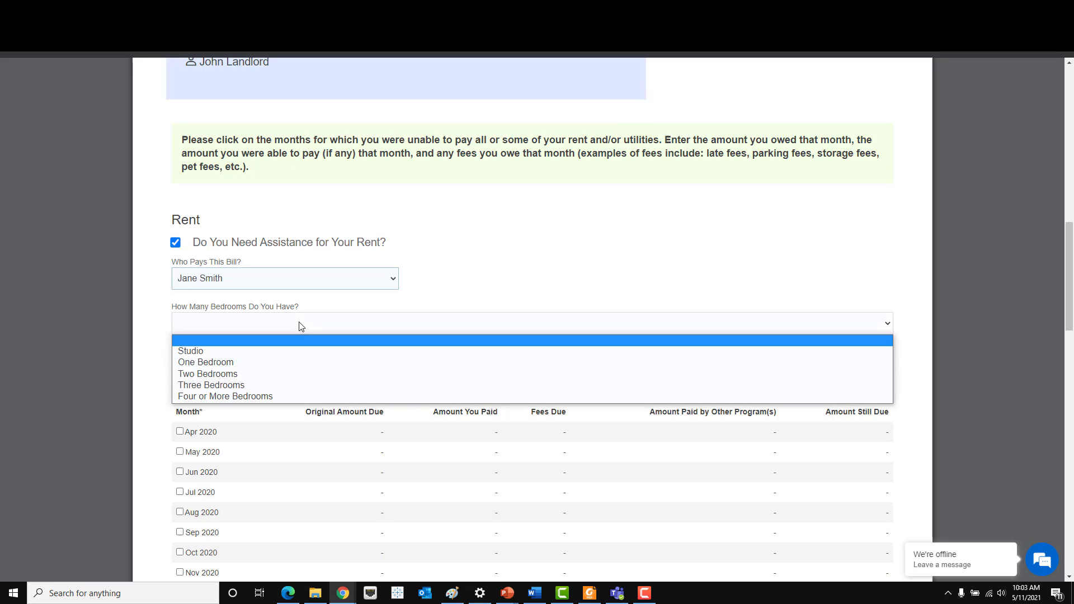
click(296, 372)
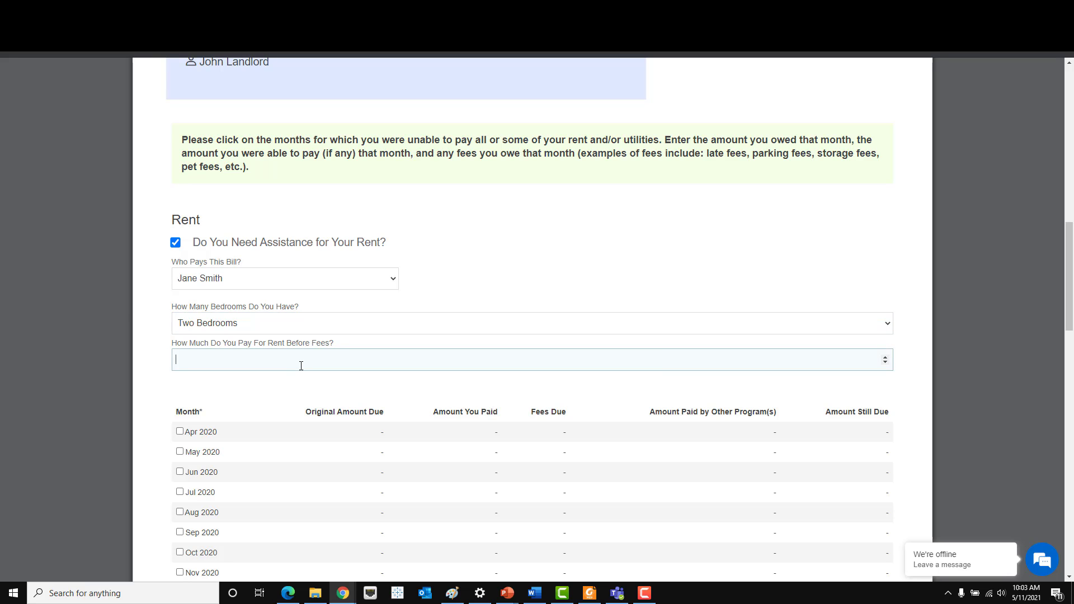
text(900)
scroll(298, 367, down, 3)
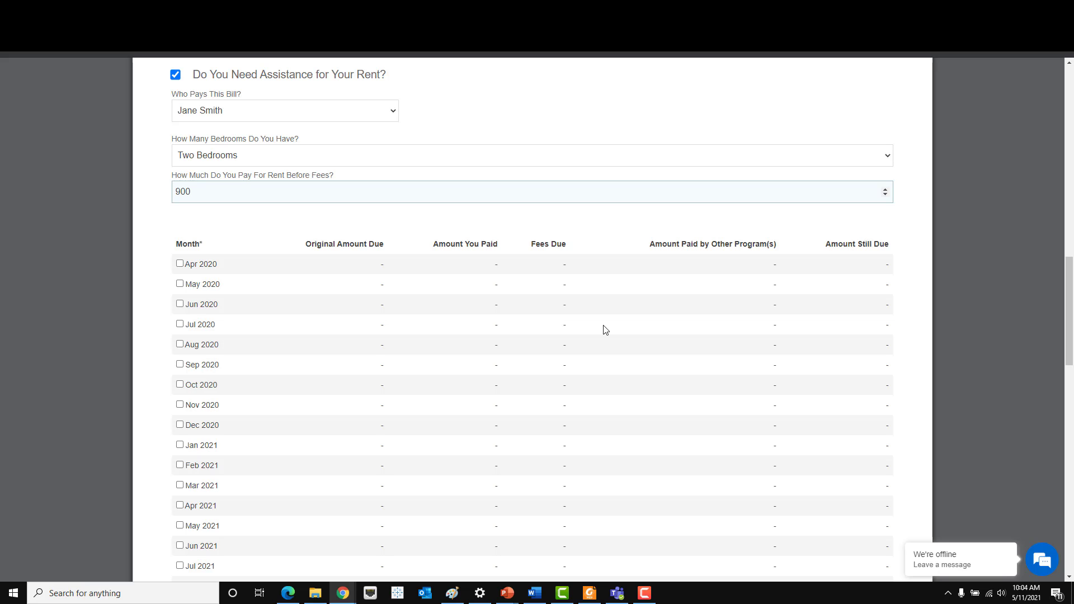
- Include April, May and June 2020 as unpaid months, each with $900 original amount due
click(180, 264)
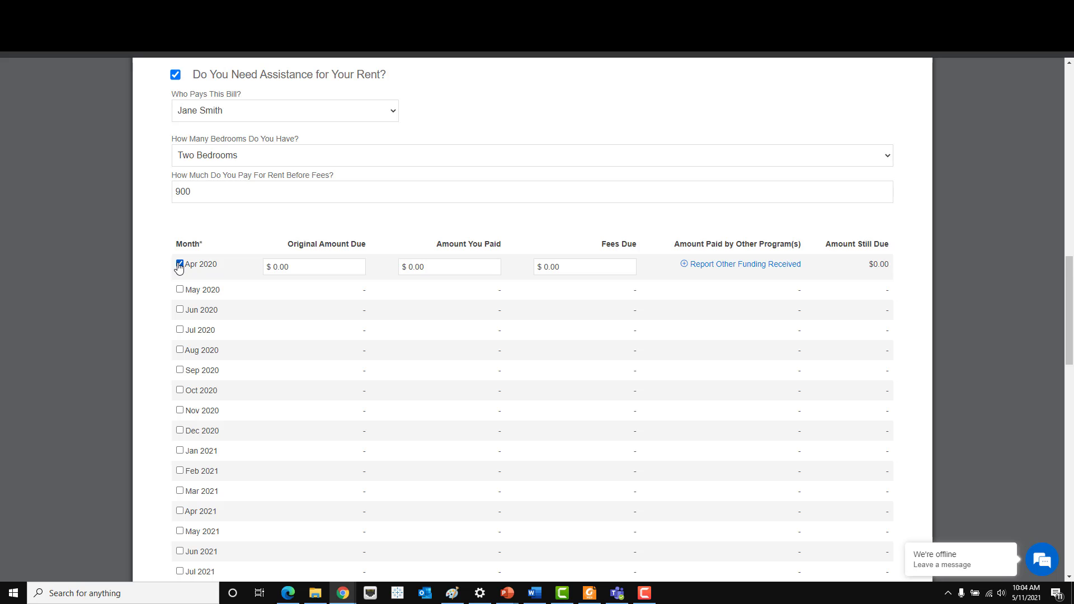
scroll(180, 267, down, 1)
click(180, 234)
click(181, 260)
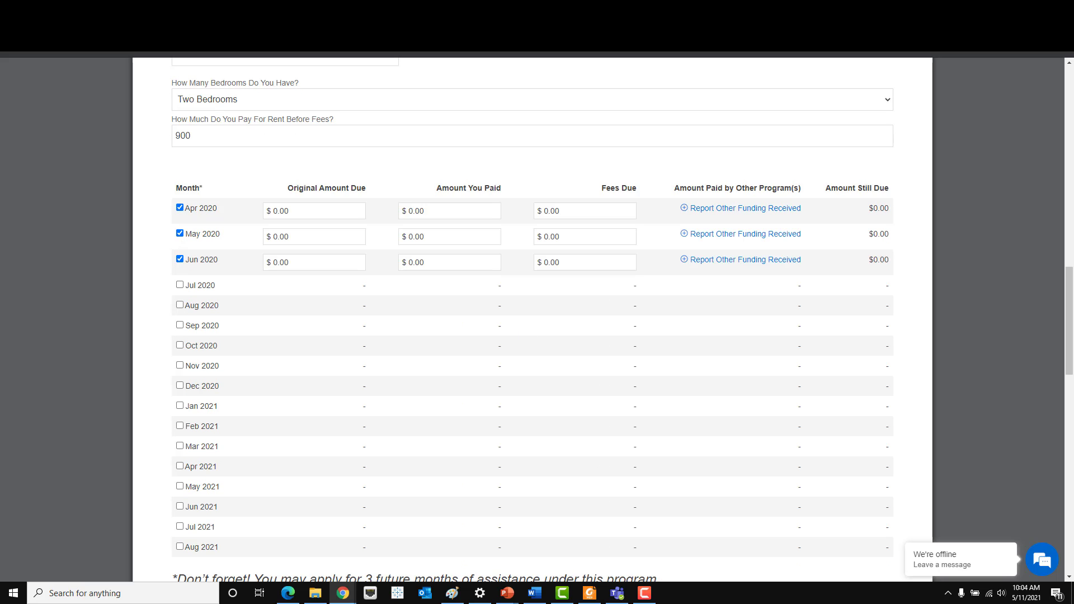
click(309, 214)
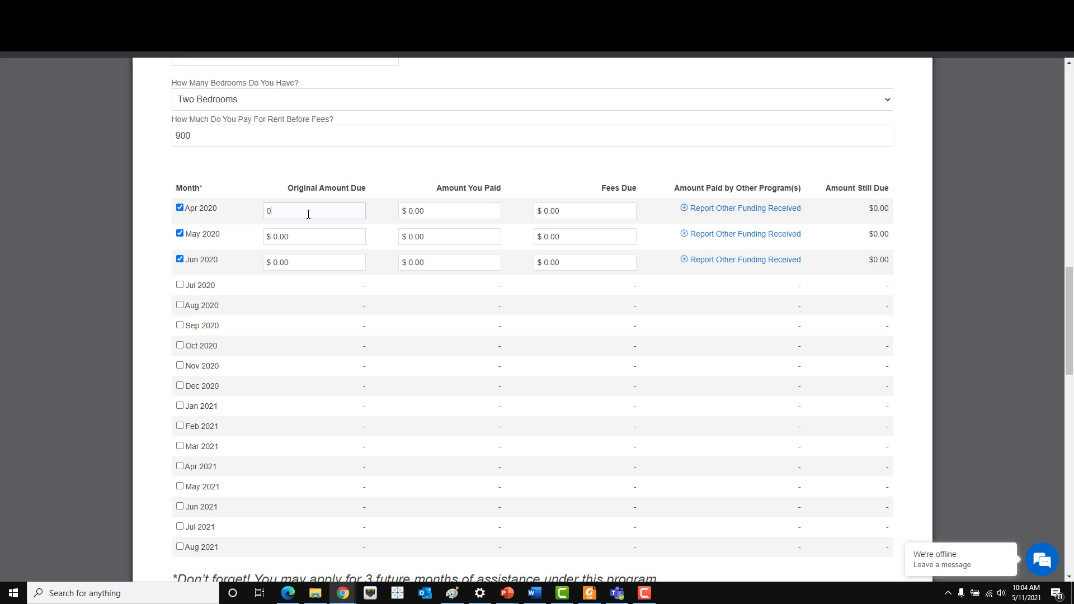
text(900)
click(321, 241)
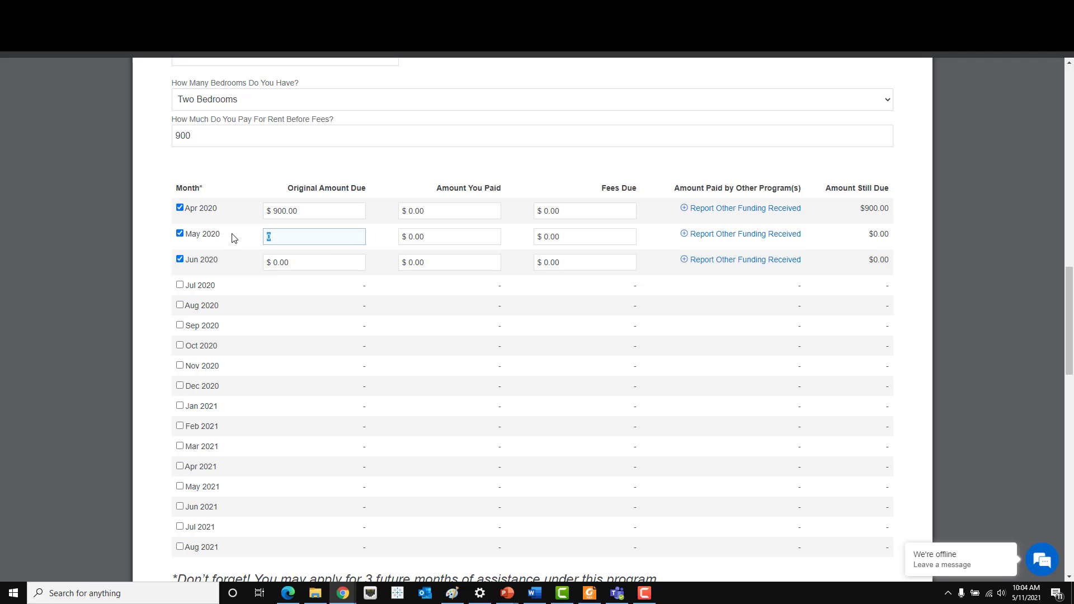
text(900)
click(313, 266)
text(900)
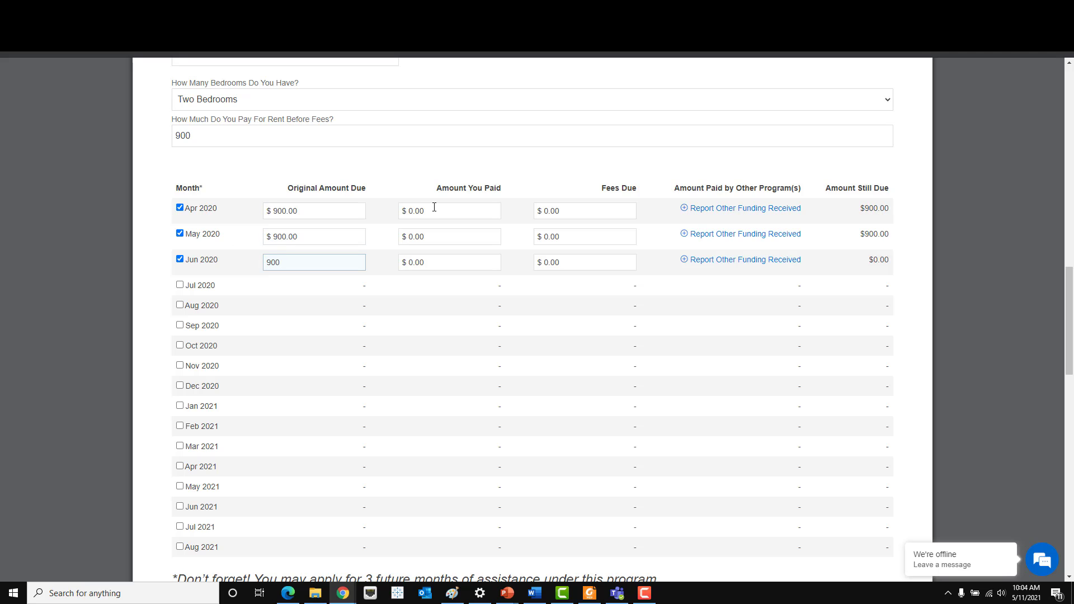
- Enter $25 fees due for April, May and June 2020
click(434, 207)
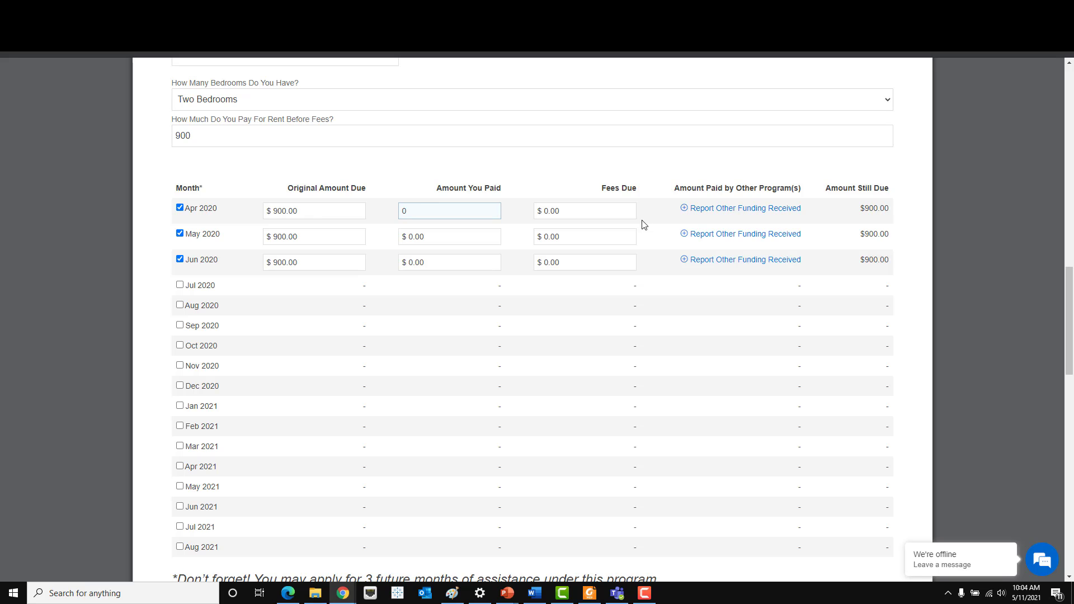
click(614, 211)
text(25)
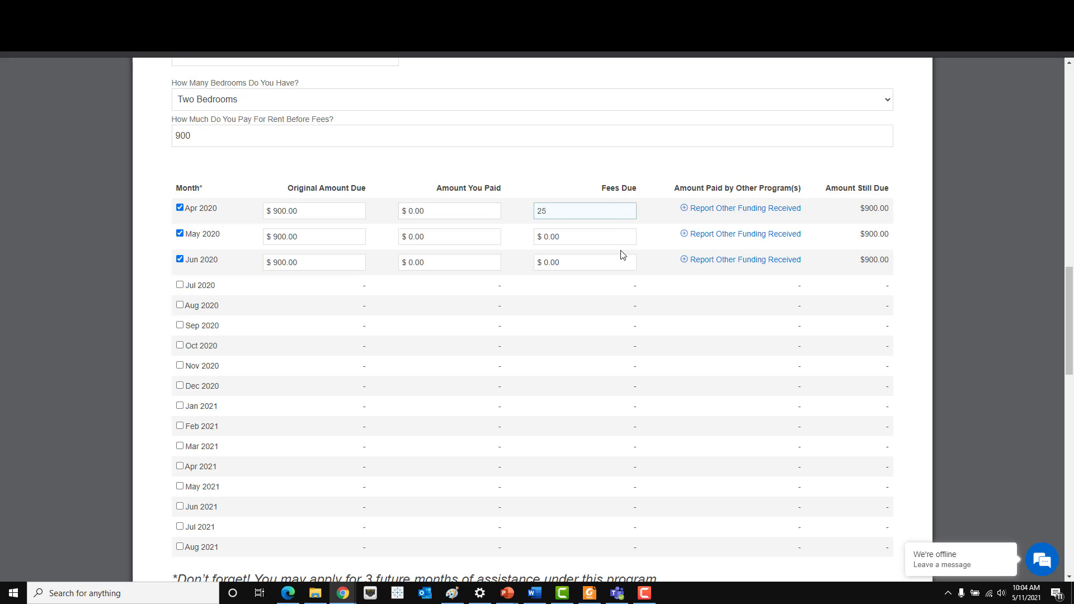
click(620, 242)
text(25)
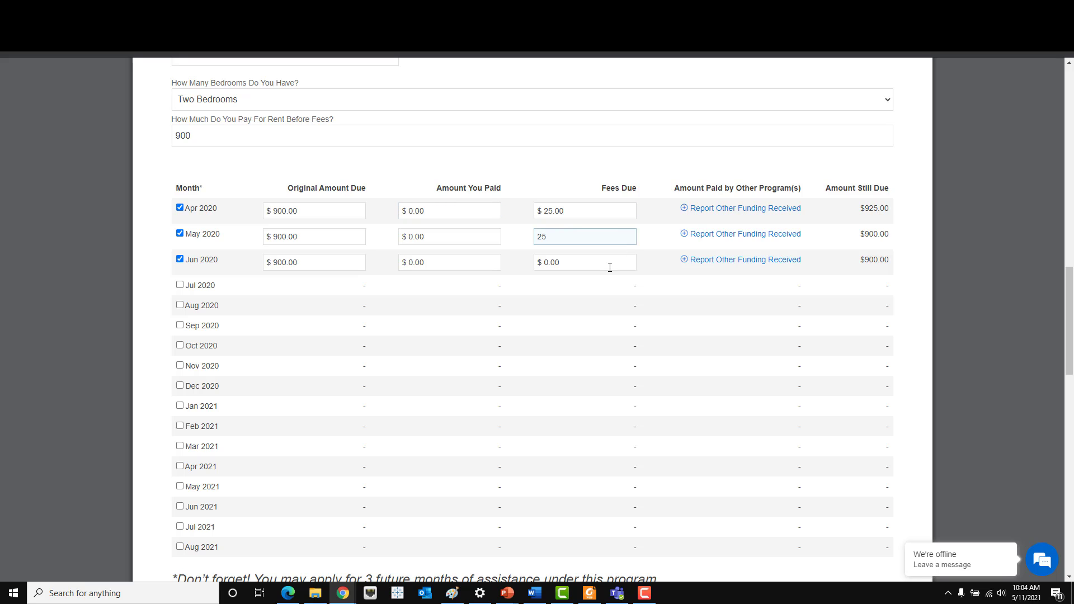
click(610, 266)
text(25)
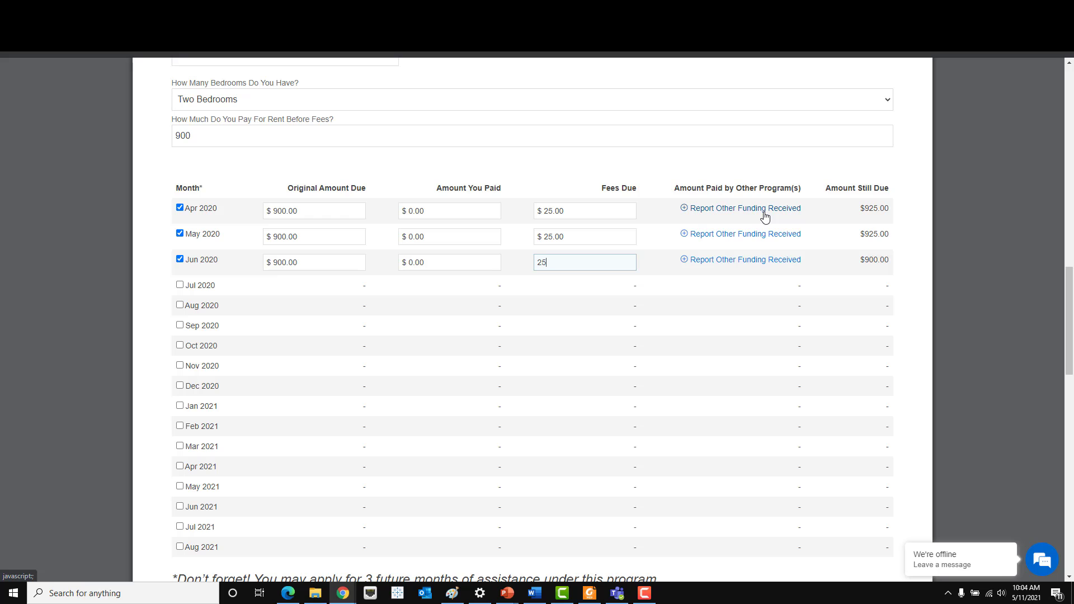
click(699, 186)
drag(680, 188, 822, 193)
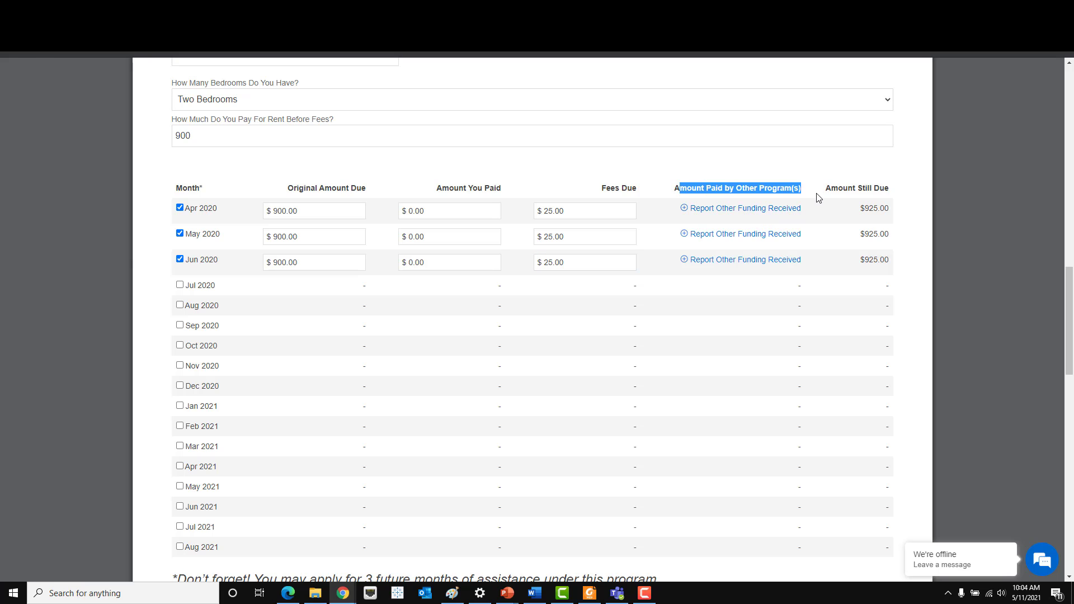
- Report $150 April 2020 funding from Any other Federal, State or Local Assistance Programs
click(798, 189)
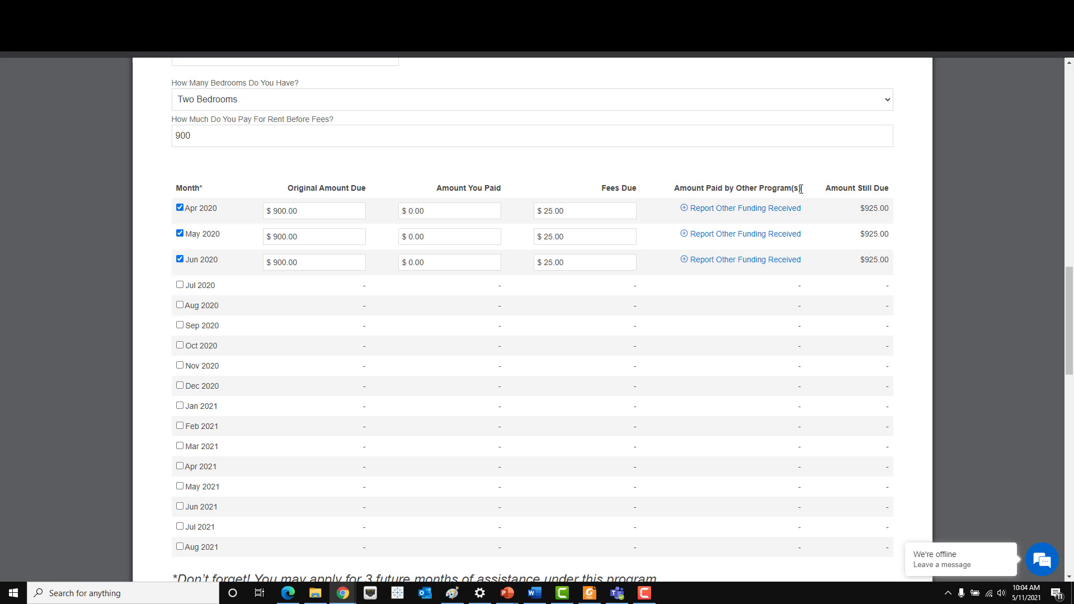
click(767, 210)
click(796, 215)
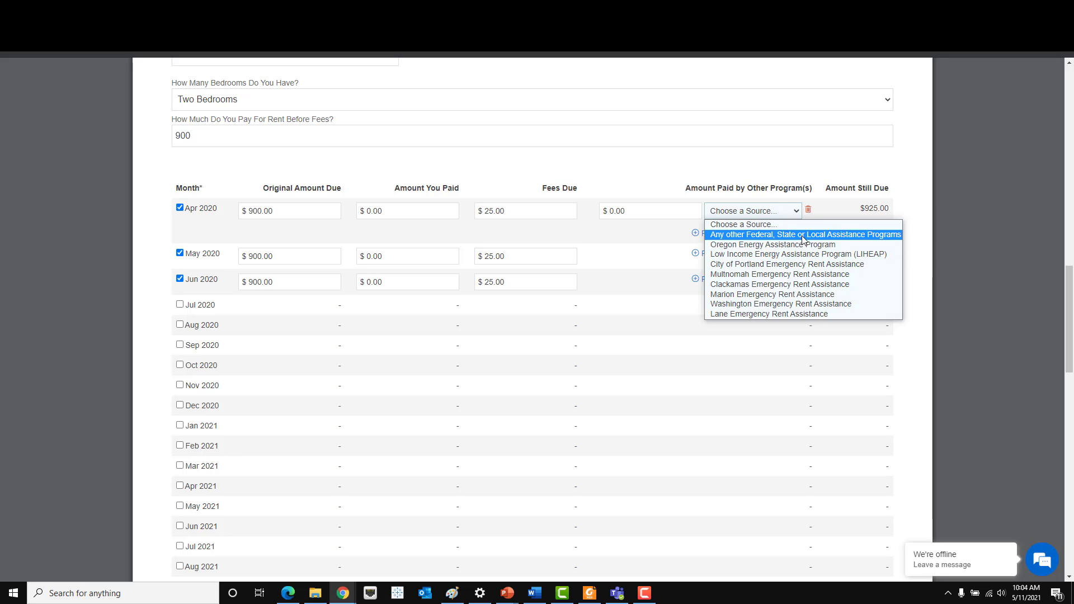
click(751, 235)
click(605, 211)
text(1)
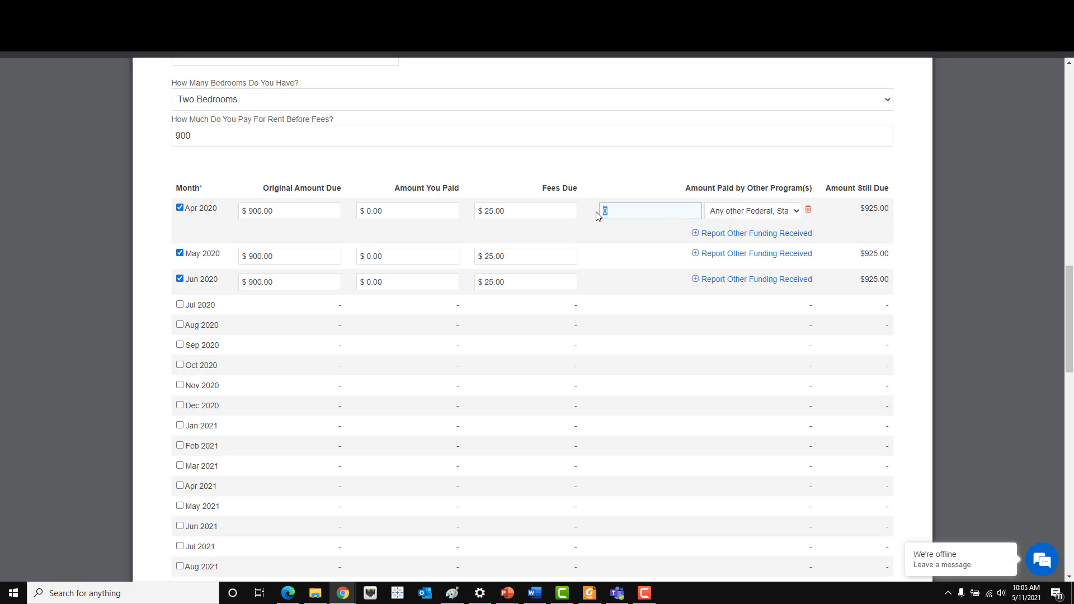
text(50)
scroll(855, 213, down, 4)
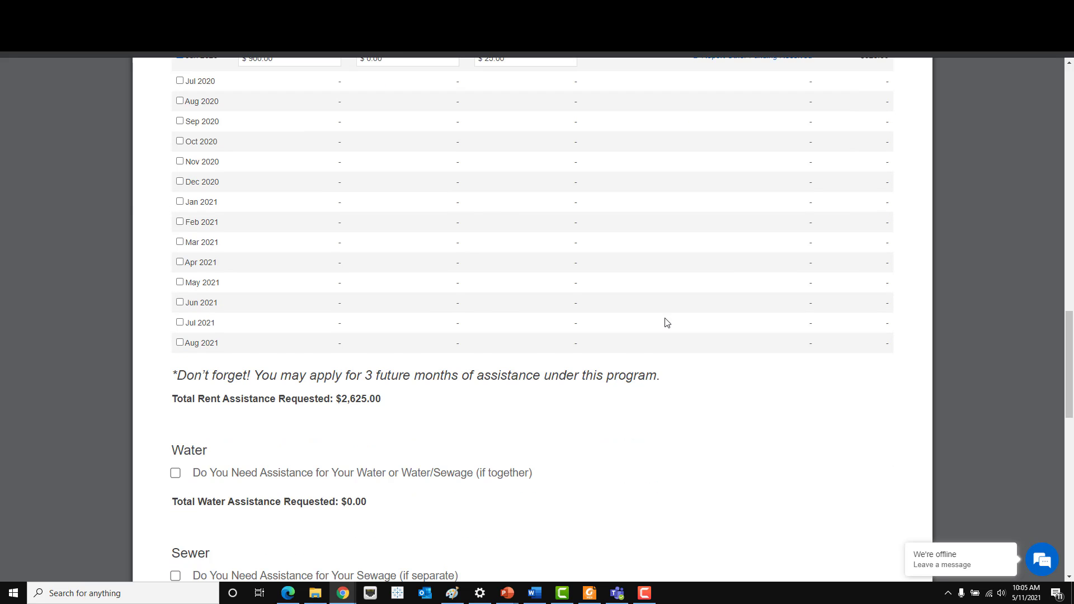
drag(171, 399, 389, 402)
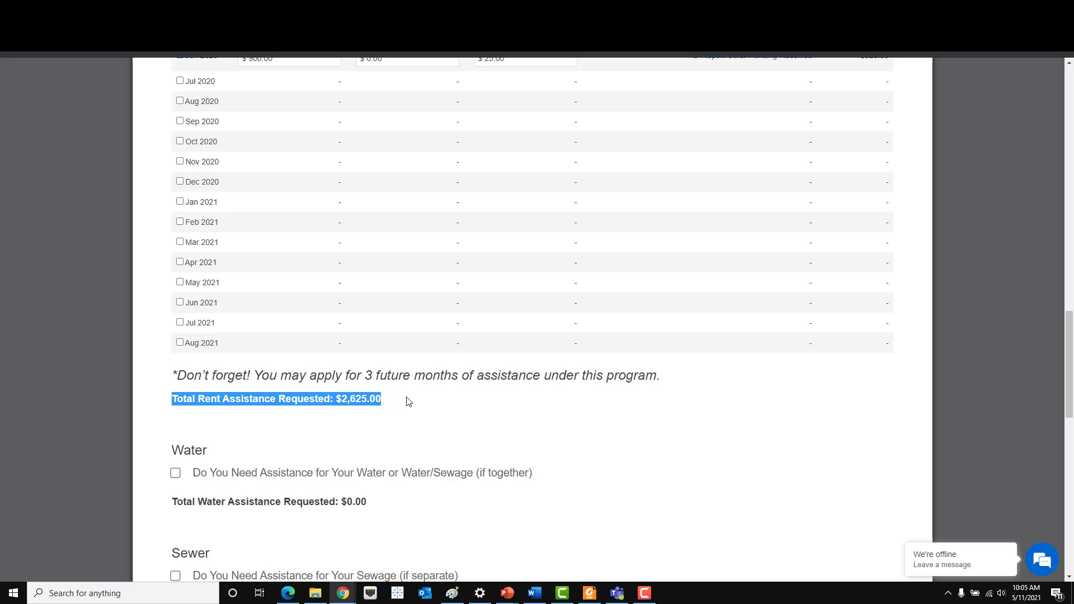
scroll(412, 386, down, 1)
click(418, 369)
scroll(417, 351, down, 1)
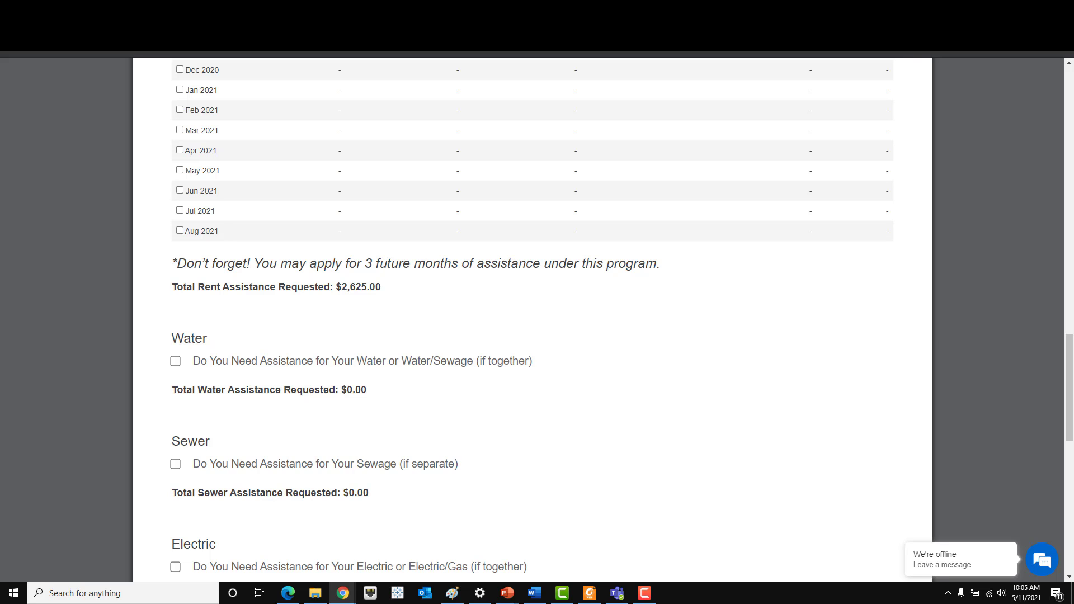
scroll(462, 316, down, 1)
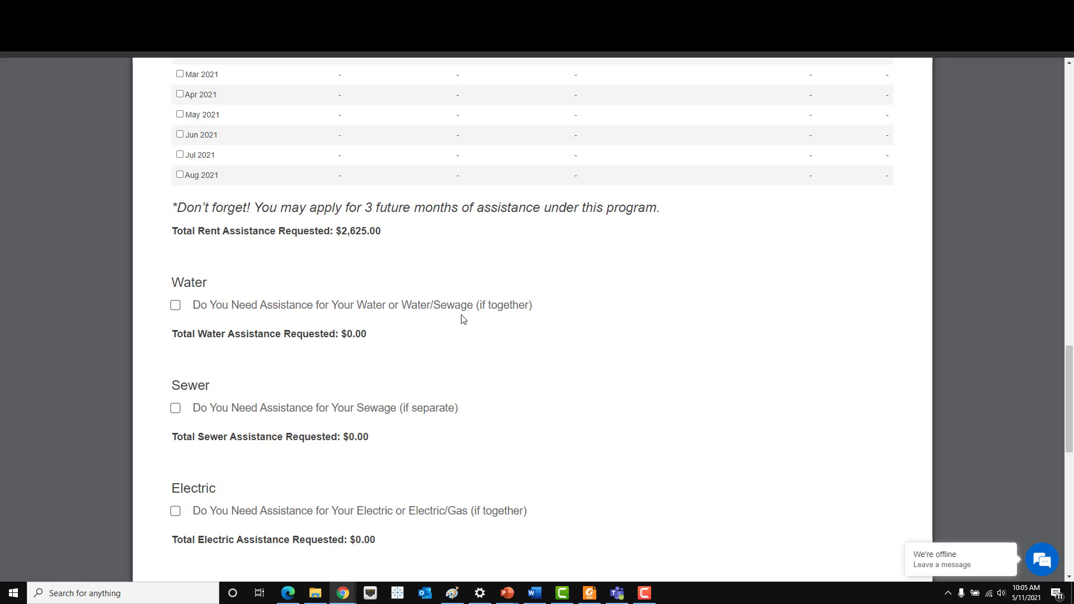
scroll(463, 319, down, 1)
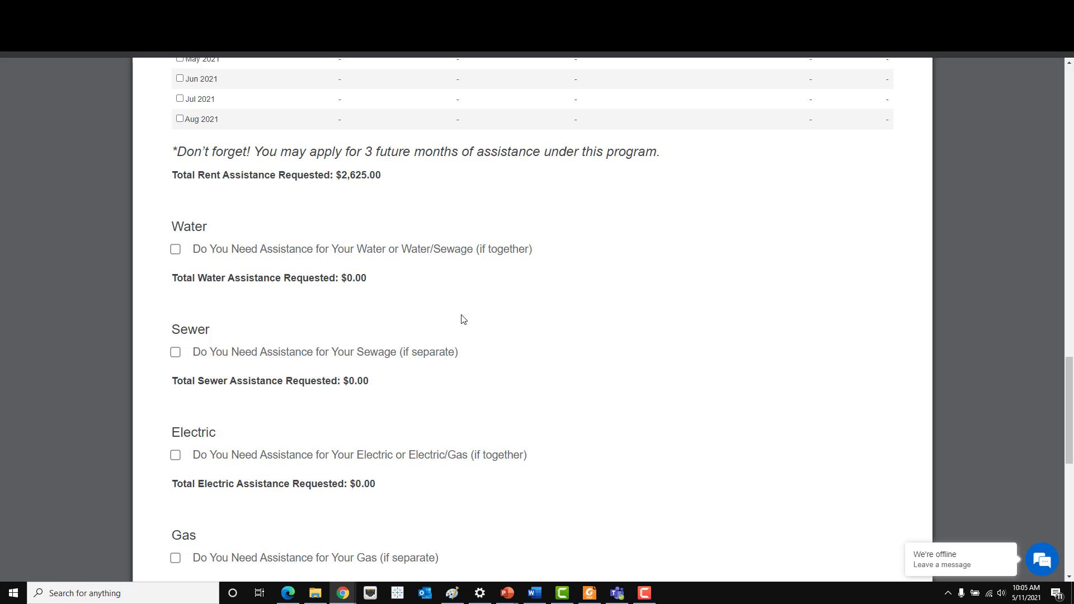
scroll(463, 319, down, 2)
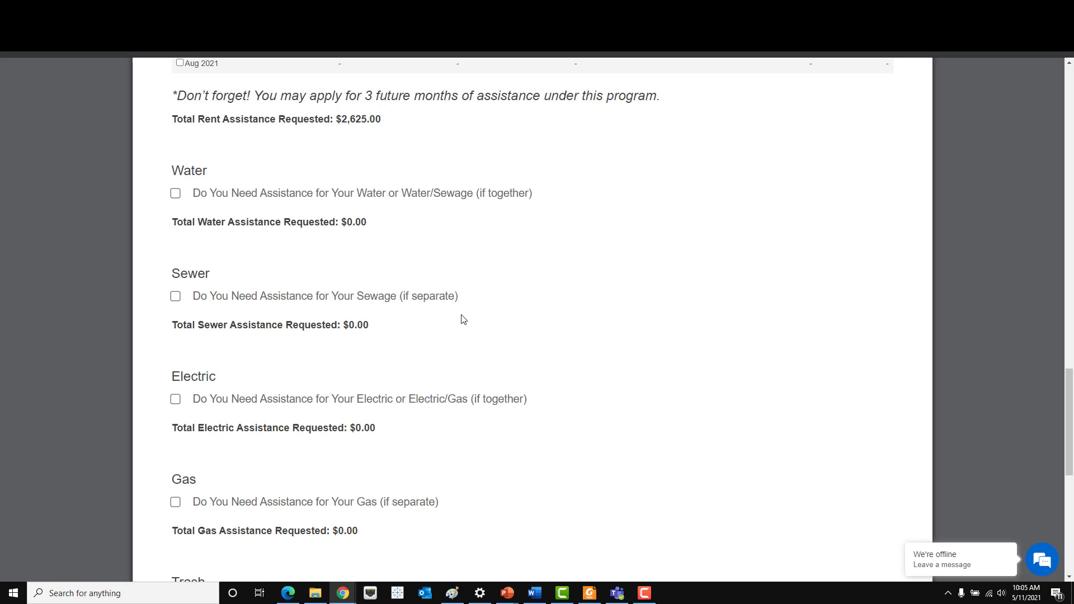
scroll(463, 319, down, 5)
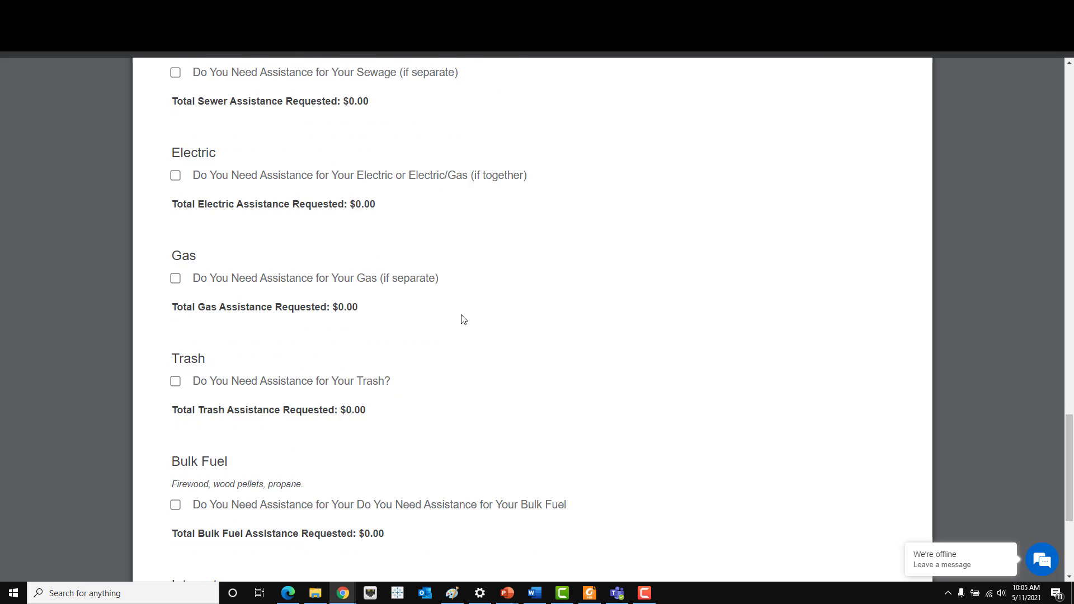
scroll(463, 319, down, 3)
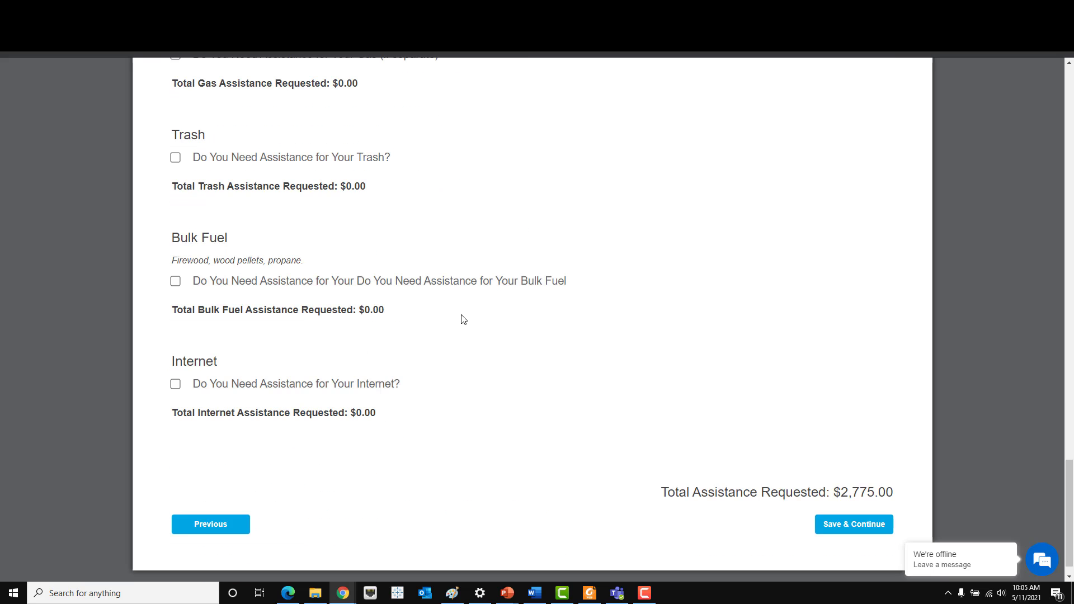
scroll(463, 320, up, 2)
scroll(464, 319, up, 5)
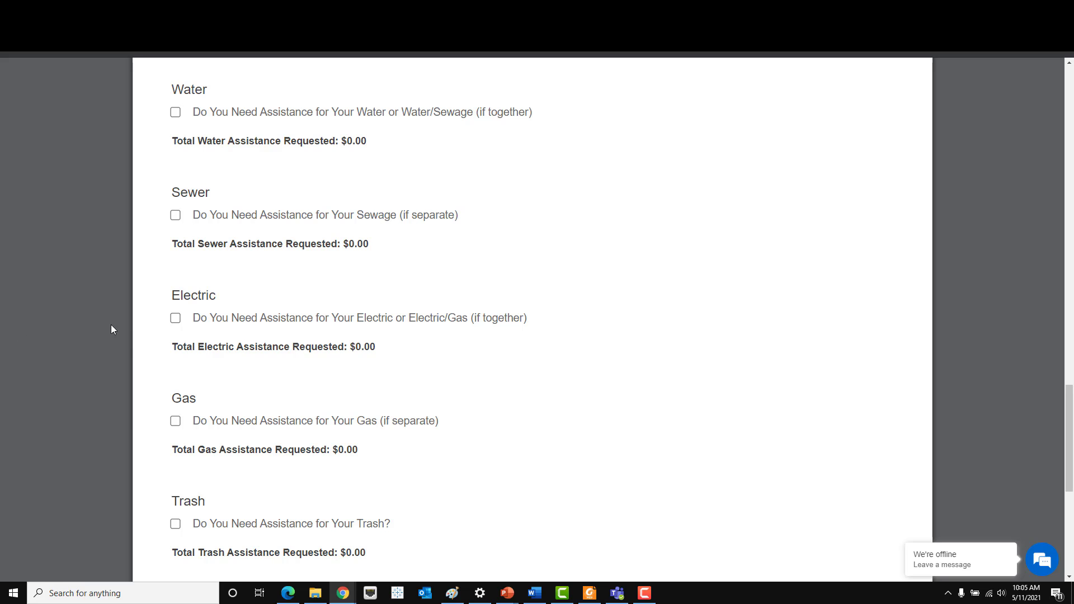
- Request electric assistance with the vendor set to '* Other, Please See My Bill *'
click(175, 319)
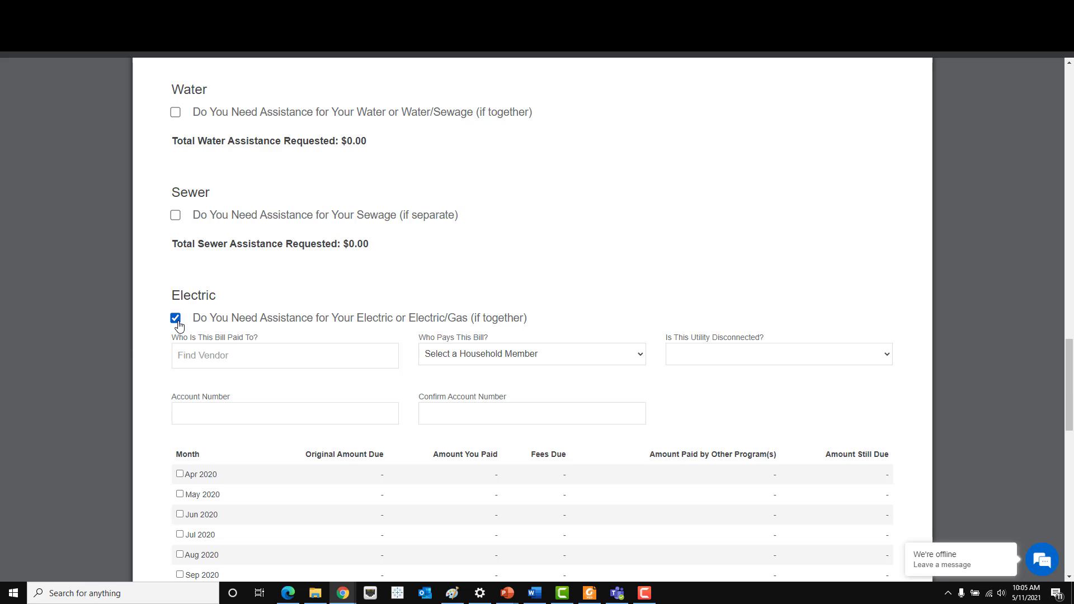
click(271, 346)
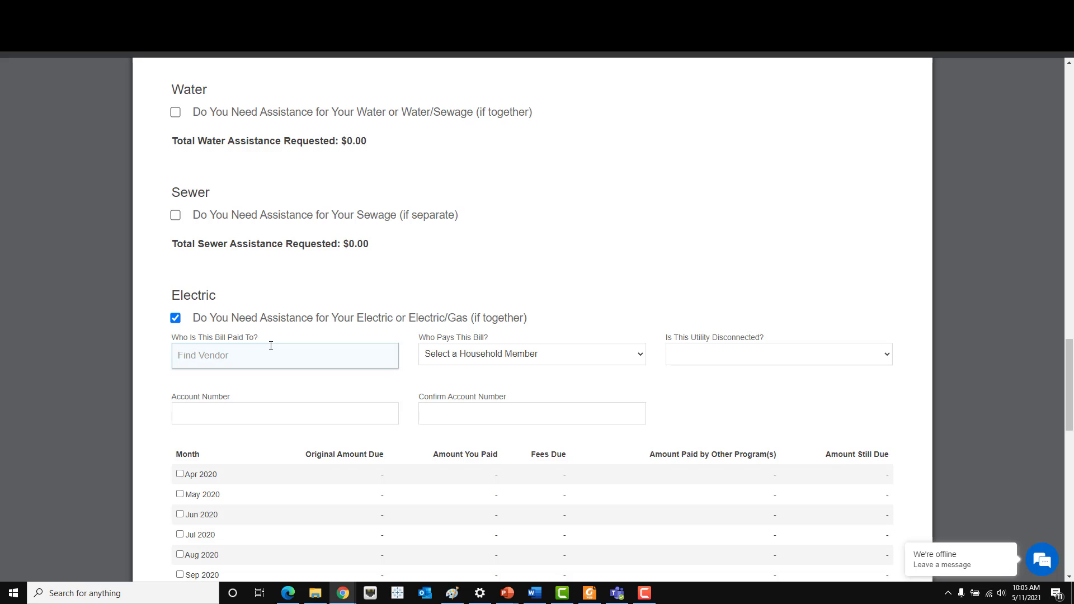
text(port)
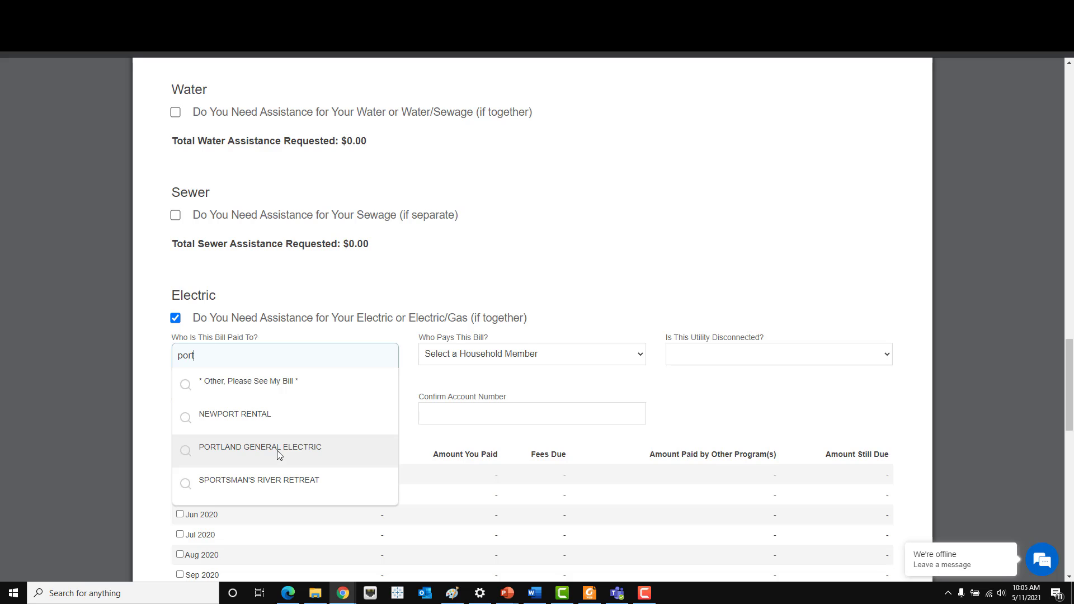
click(279, 454)
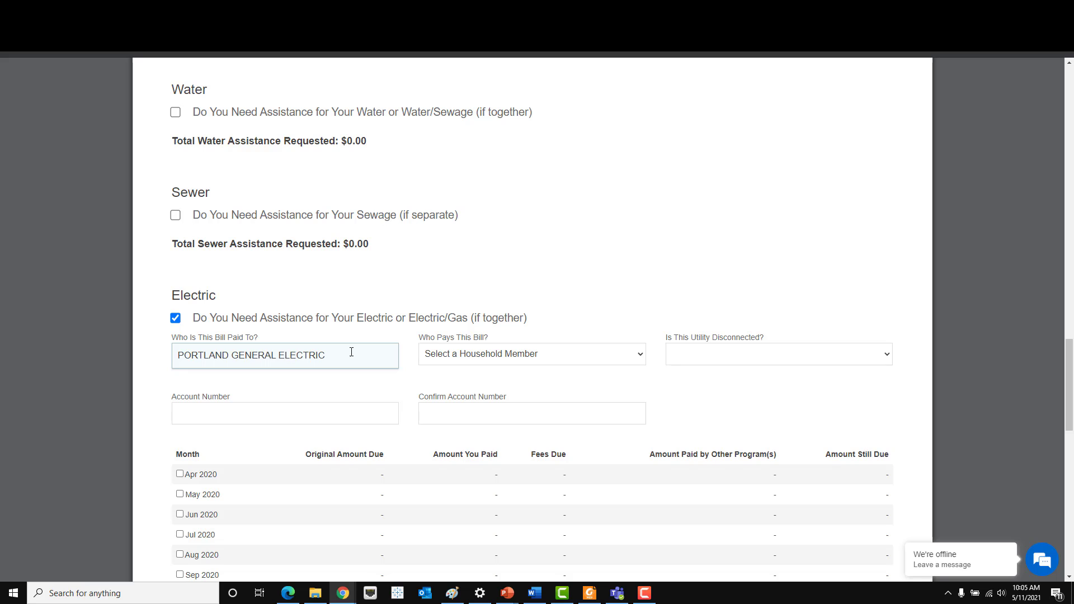
drag(353, 354, 279, 355)
key(ctrl+a)
text(portlan)
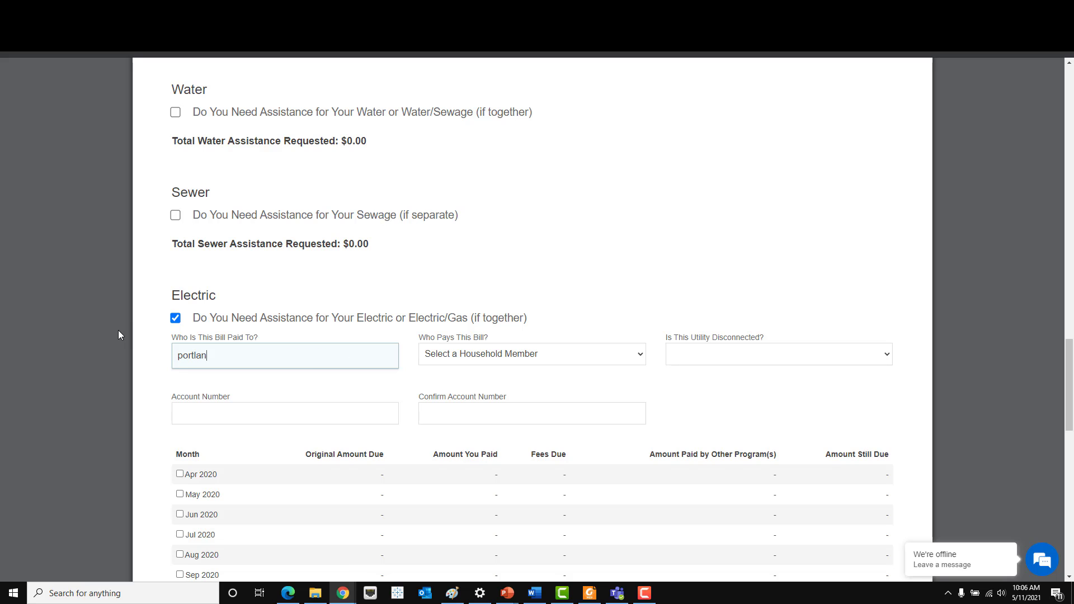
text(d elec)
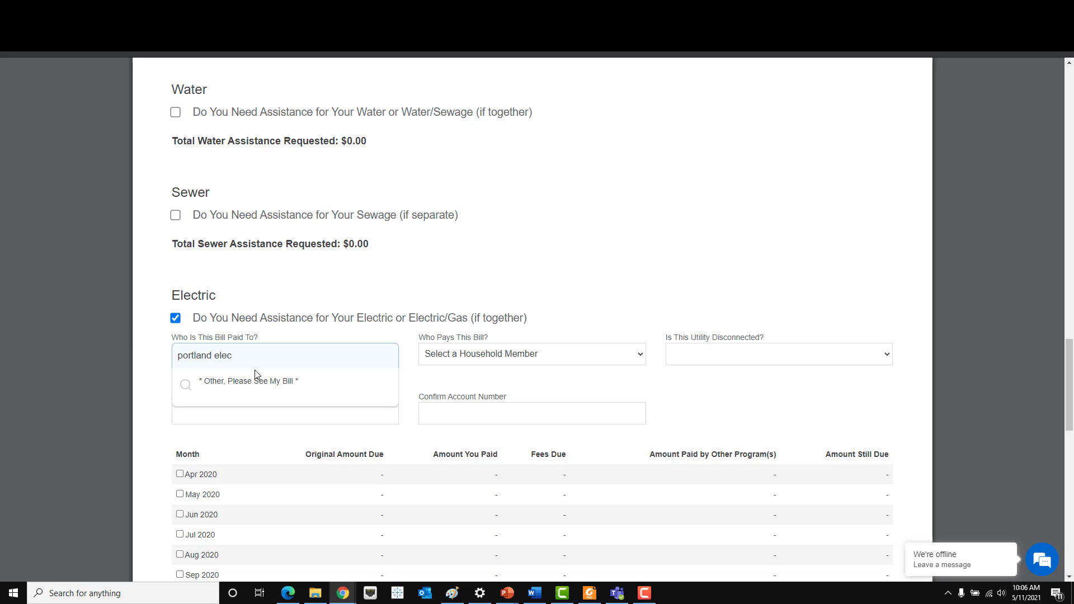
click(295, 391)
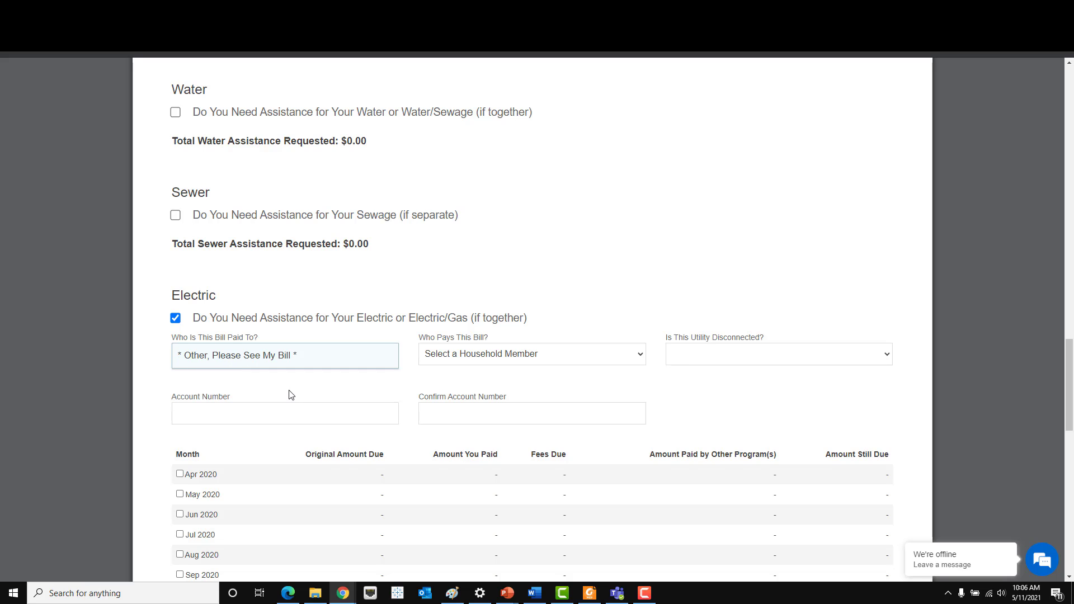
- Set the adult household member as payer, no disconnection notice, and enter and confirm the account number
click(481, 357)
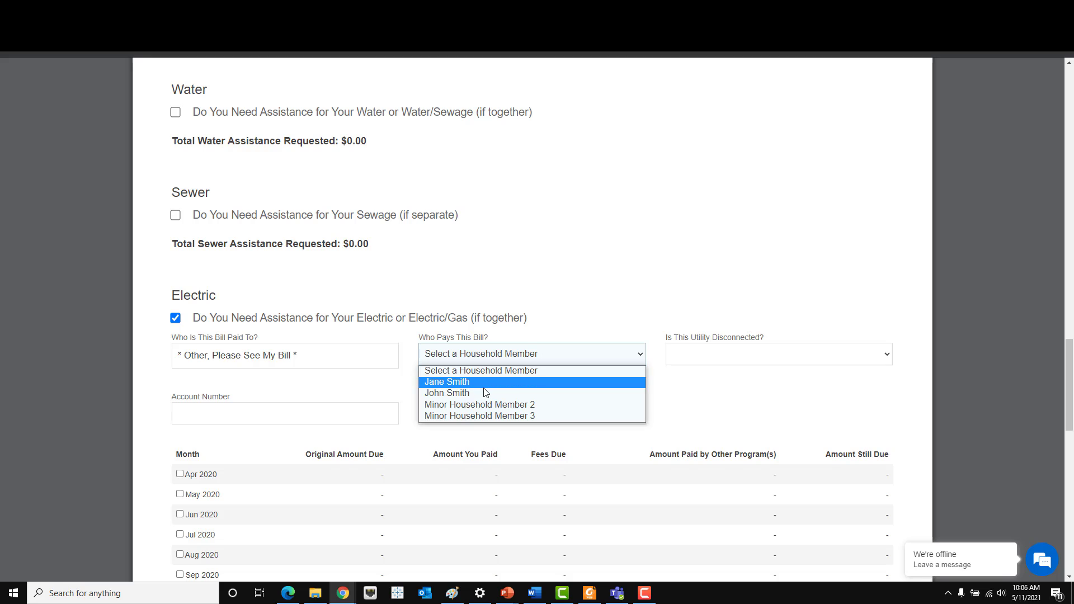
click(481, 379)
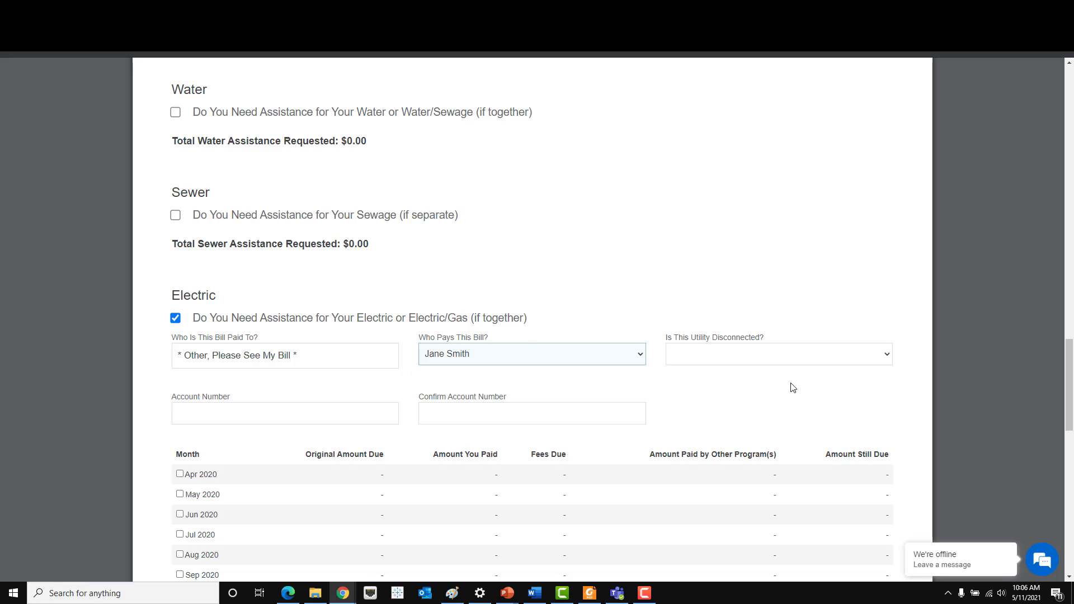
click(813, 361)
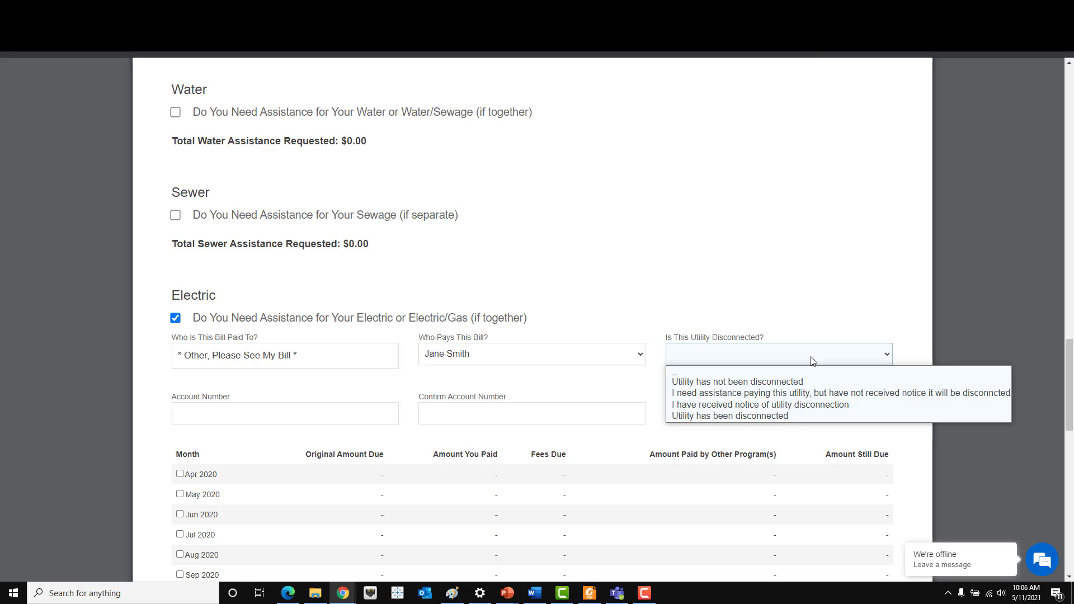
click(819, 392)
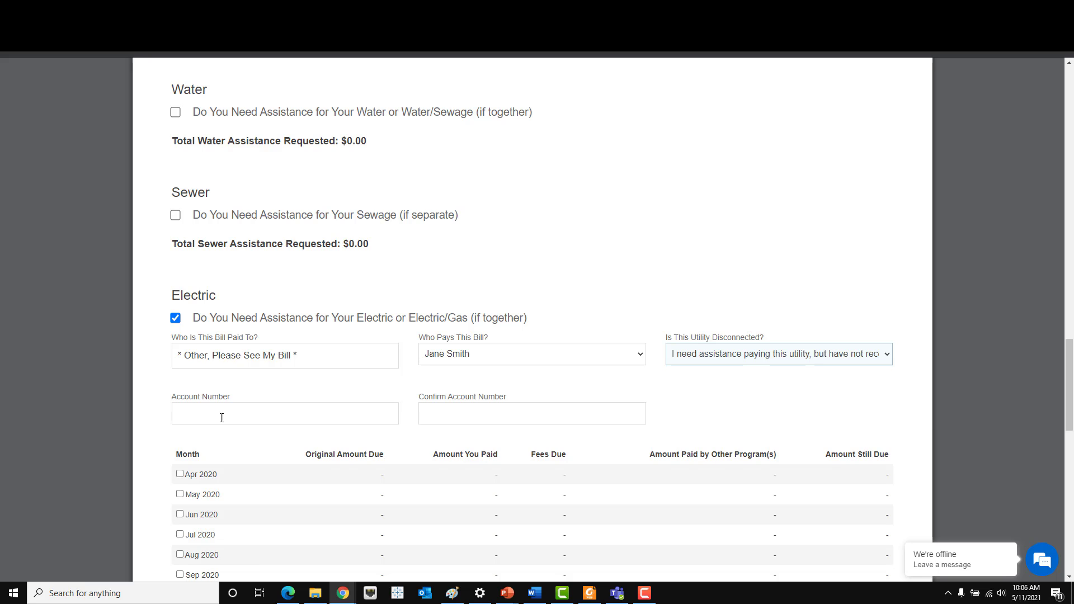
click(227, 415)
text(123456)
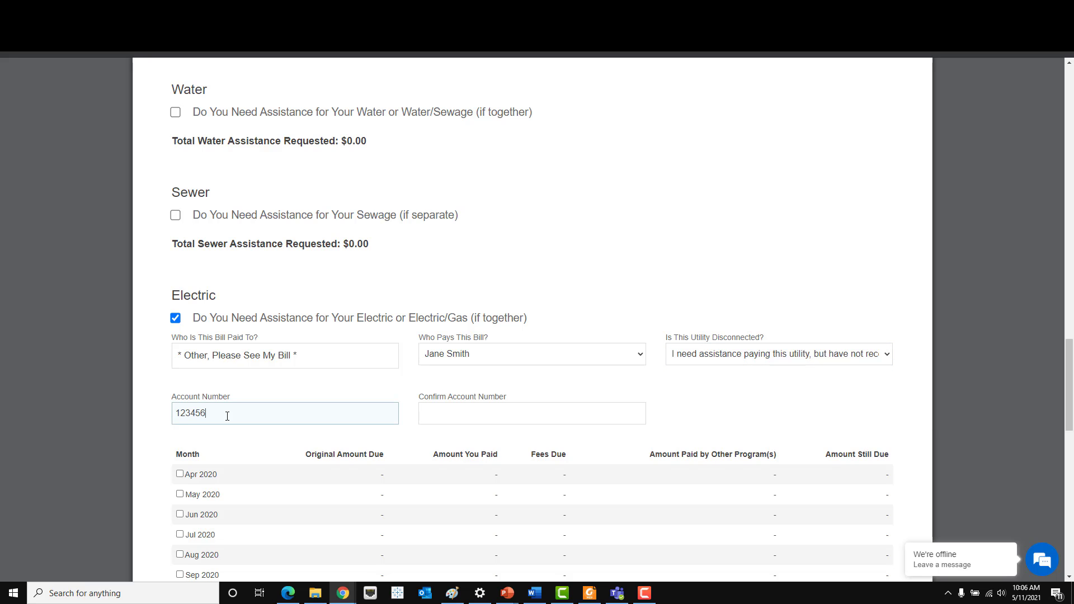
click(482, 413)
text(123456)
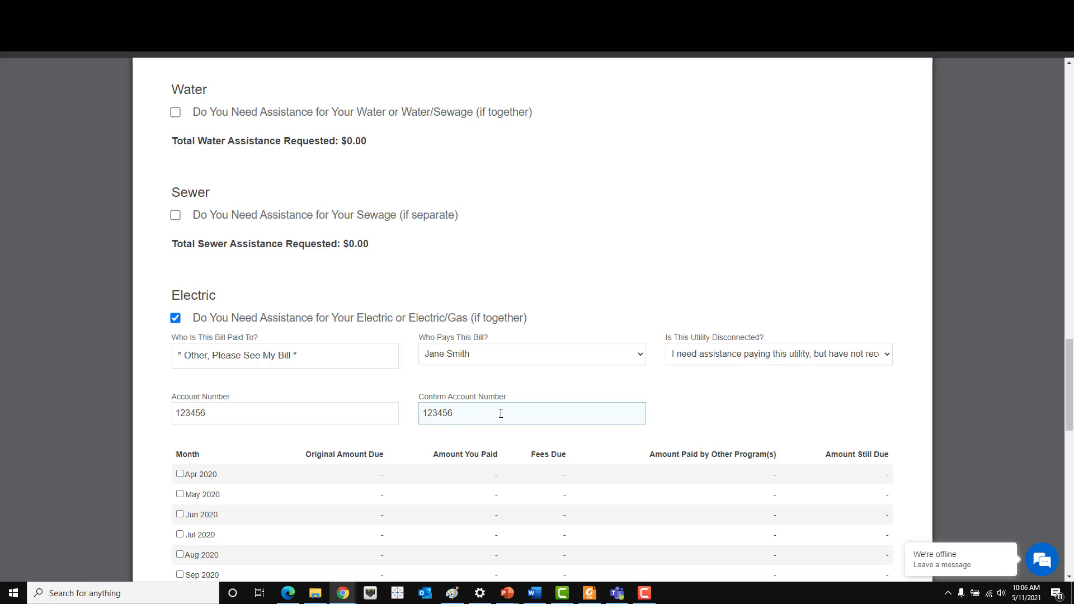
scroll(501, 403, down, 2)
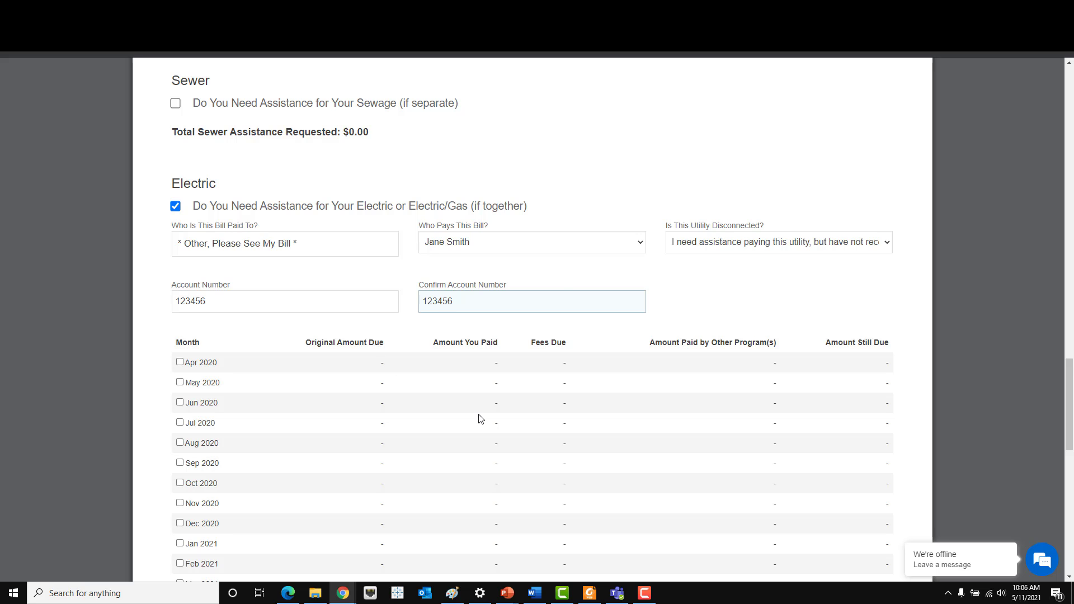
scroll(480, 417, down, 1)
- Include April 2020 in the electric request with $150 original amount due and $25 fees
click(179, 306)
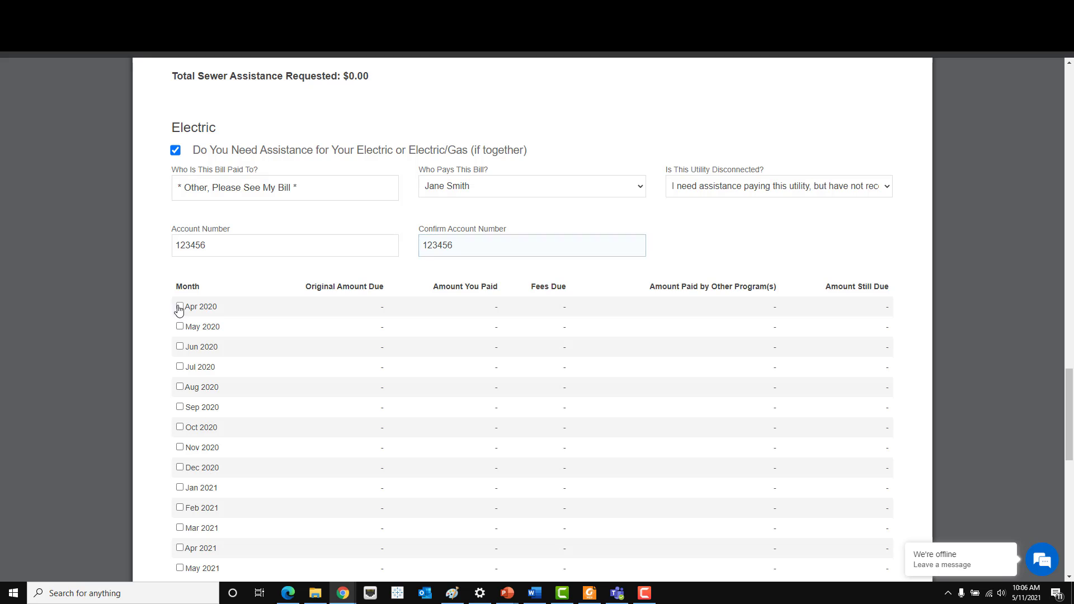
click(265, 309)
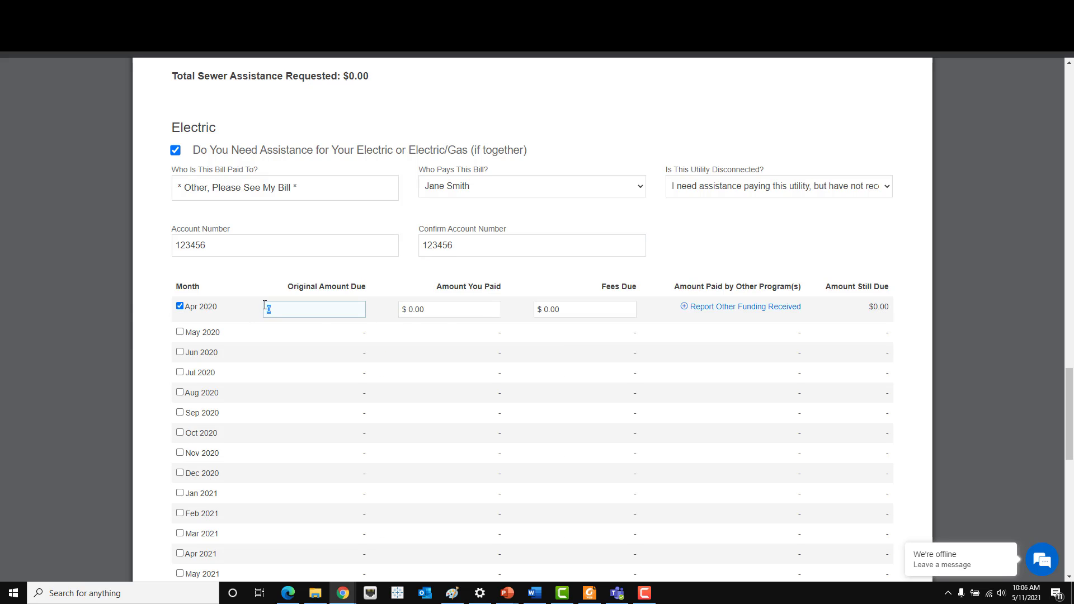
text(150)
click(447, 311)
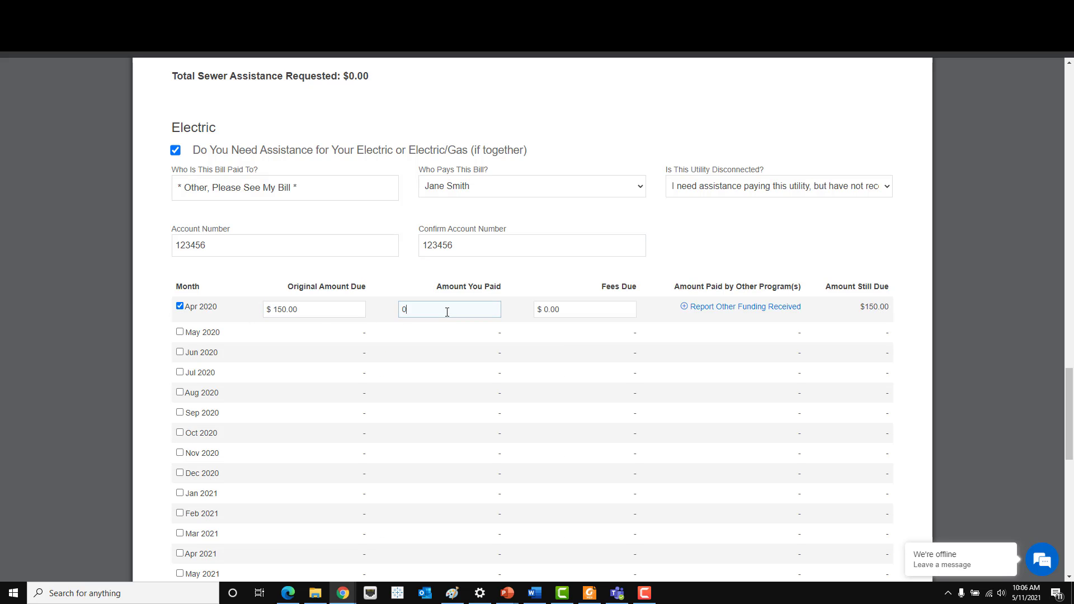
click(602, 314)
text(25)
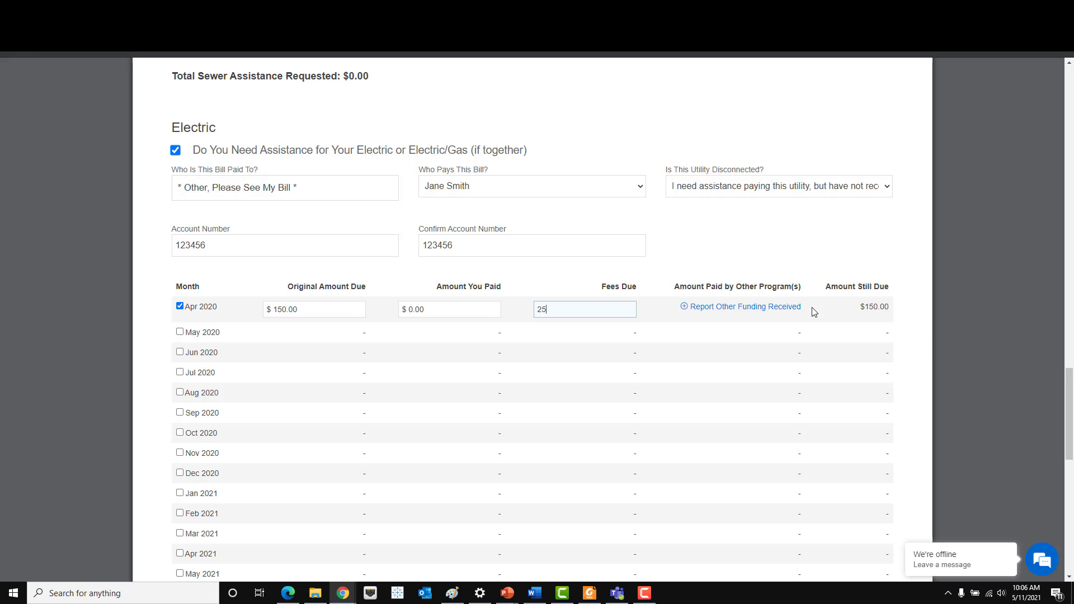
- Report $25 received from LIHEAP for April 2020 electric and scroll to the page bottom
click(772, 315)
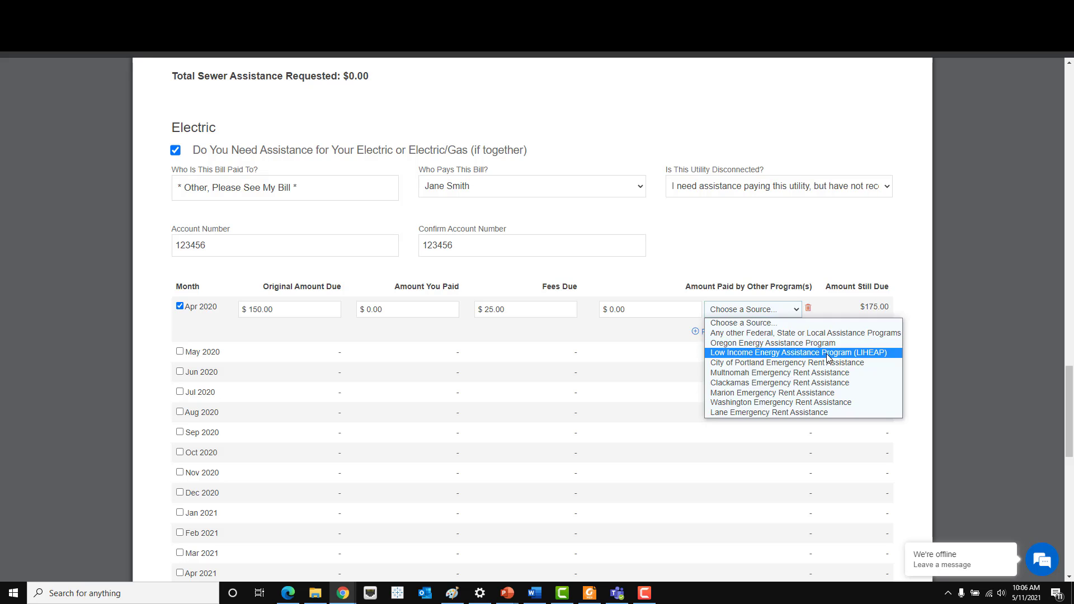
click(773, 352)
key(shift+Tab)
text(25)
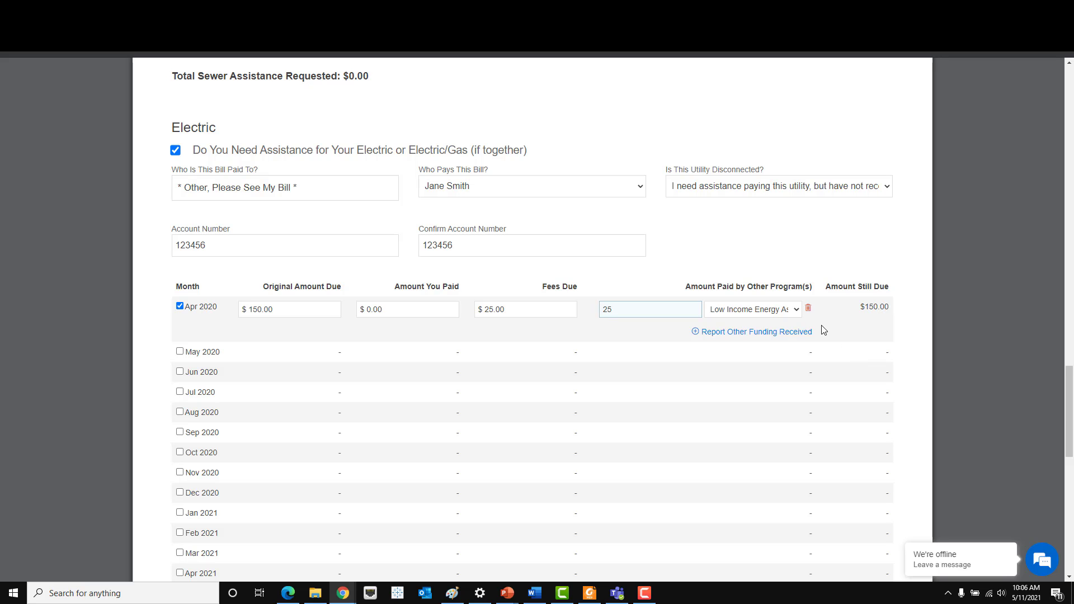
scroll(695, 312, down, 1)
scroll(695, 311, down, 10)
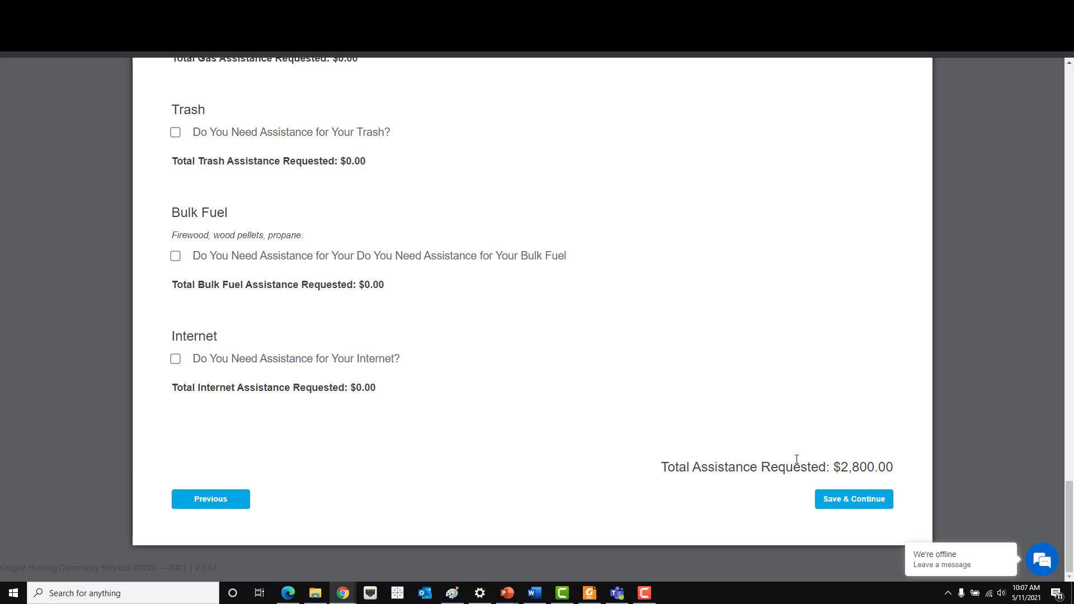
- Review the $2,800.00 Total Assistance Requested amount
drag(661, 470, 900, 477)
click(902, 476)
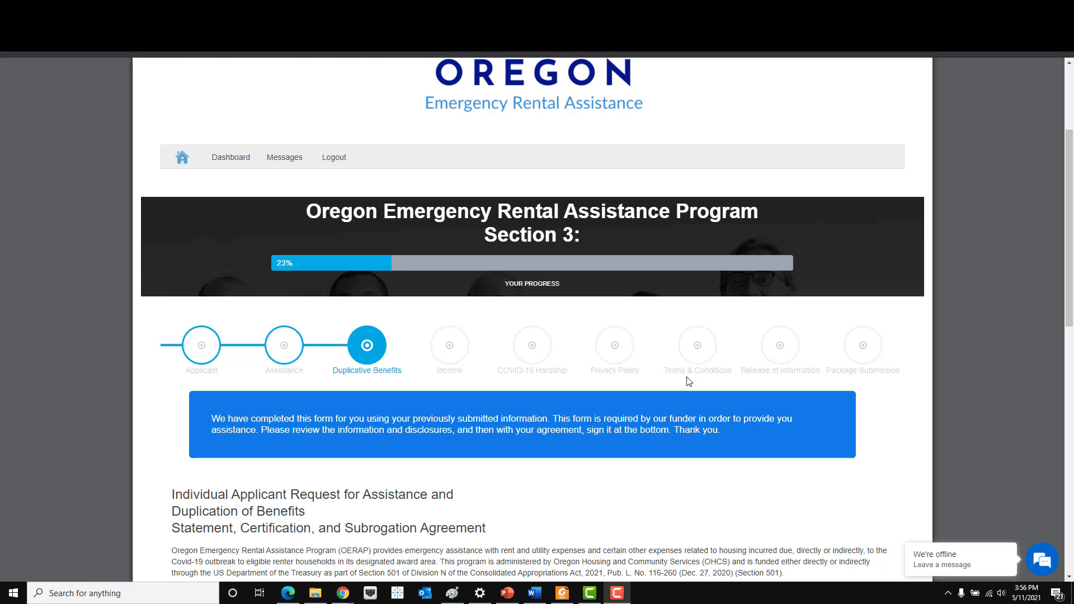
- Type the applicant's name in the Duplication of Benefits signature box so it reads I Agree, then save
scroll(689, 382, down, 2)
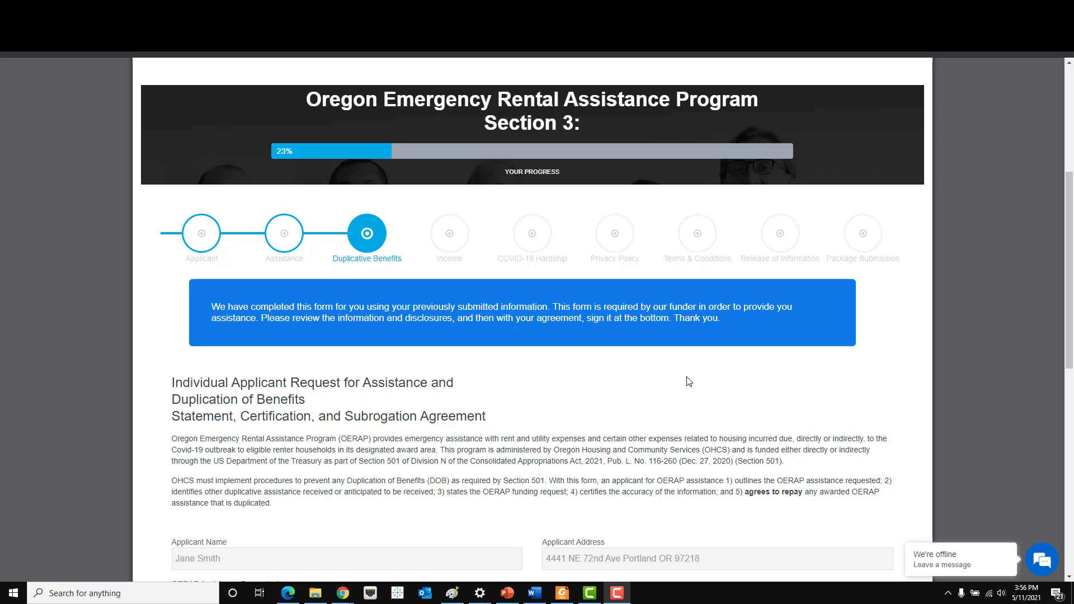
scroll(689, 381, down, 5)
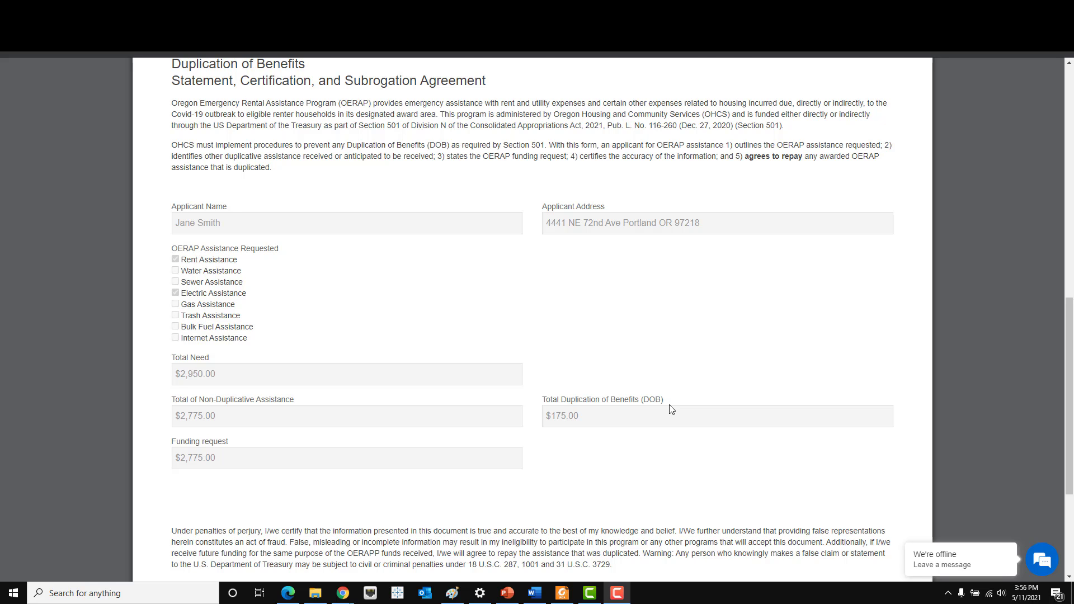
scroll(671, 409, down, 2)
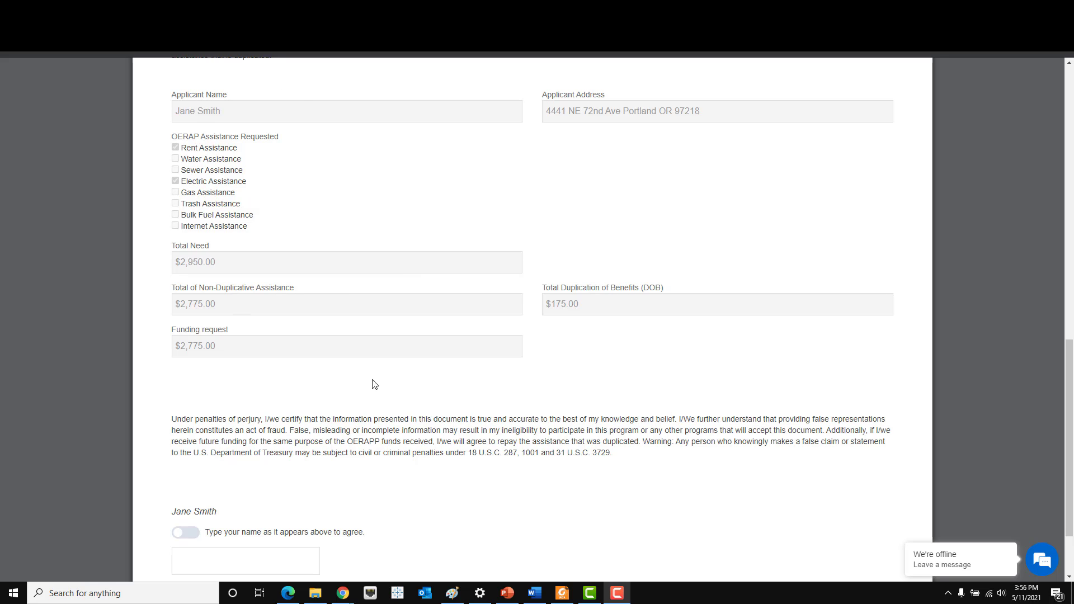
scroll(509, 329, down, 2)
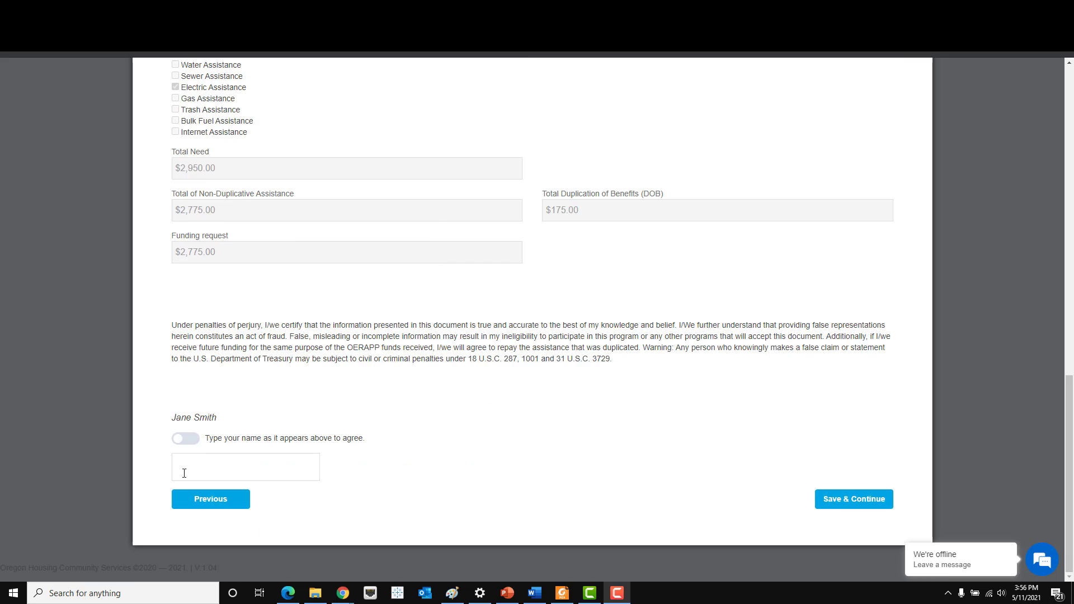
click(247, 469)
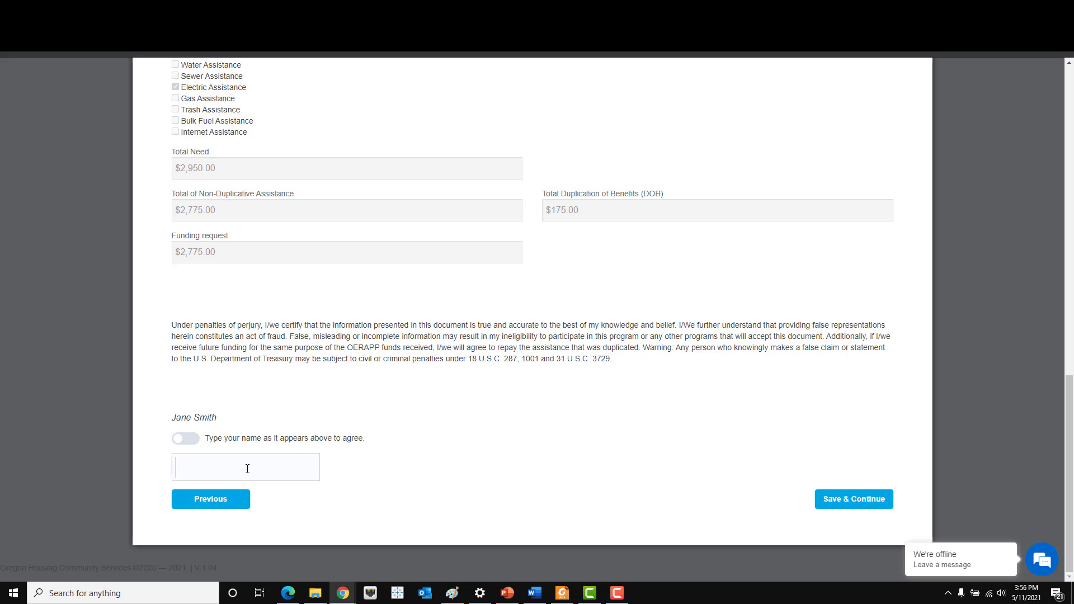
text(Jane Smith)
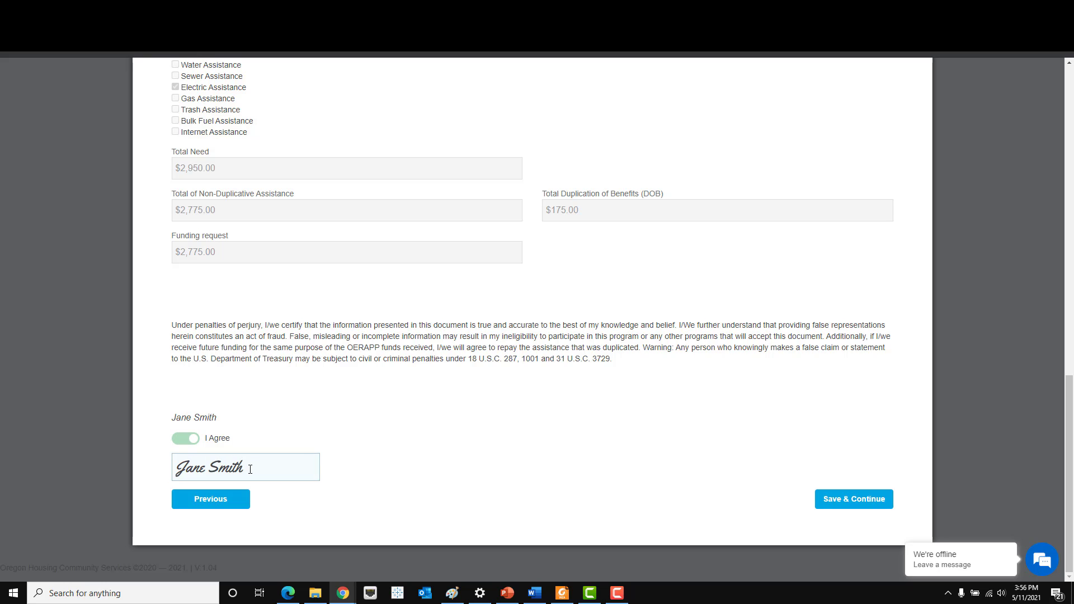
click(856, 503)
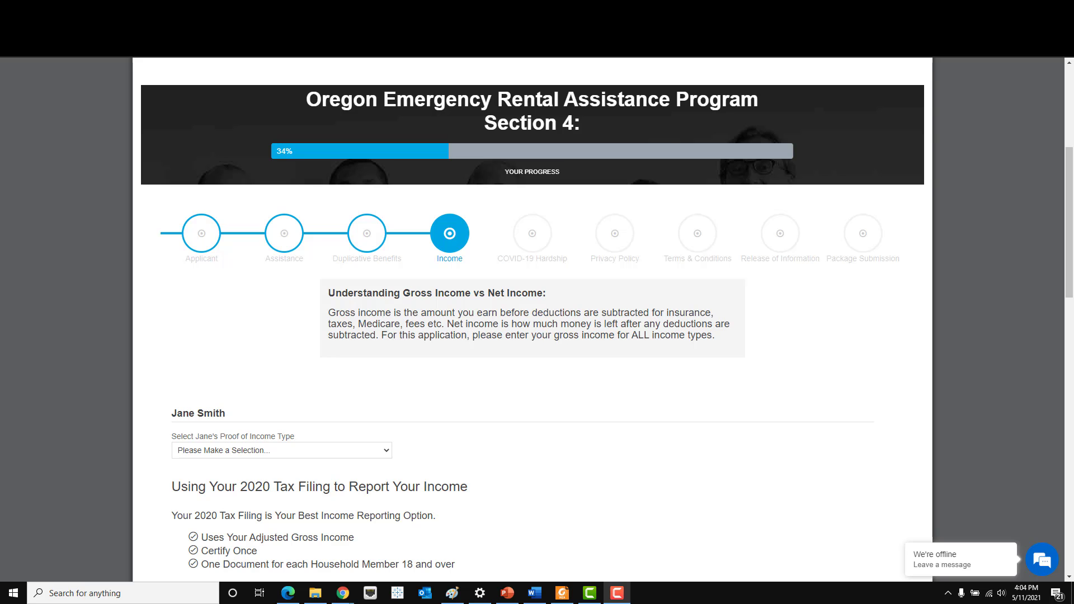
- Scroll through the Income page's 2020 tax filing, other income documents and no-income options
scroll(583, 395, down, 4)
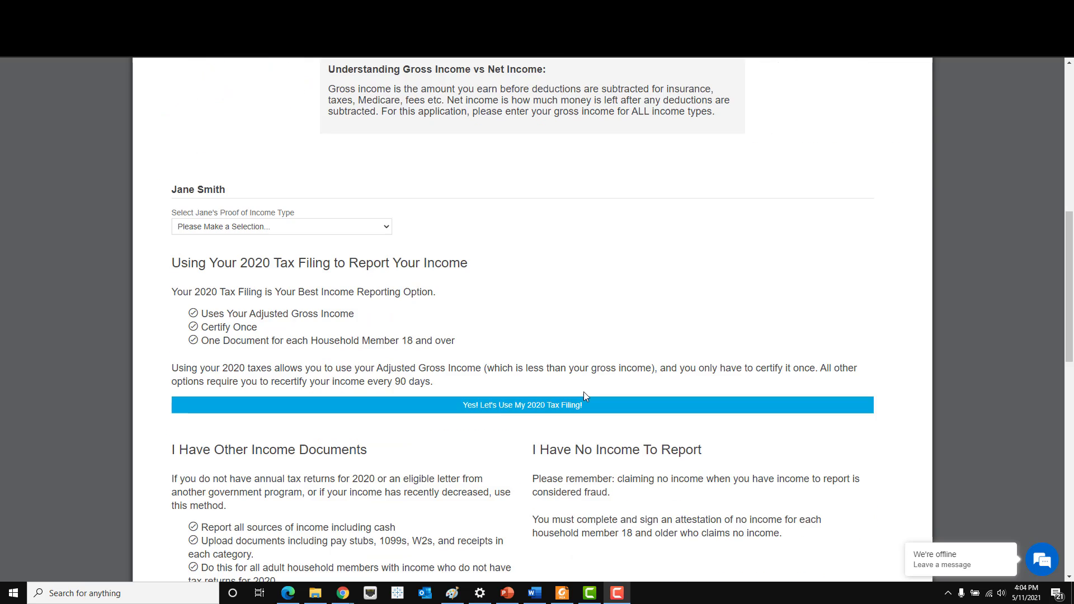
scroll(583, 395, down, 1)
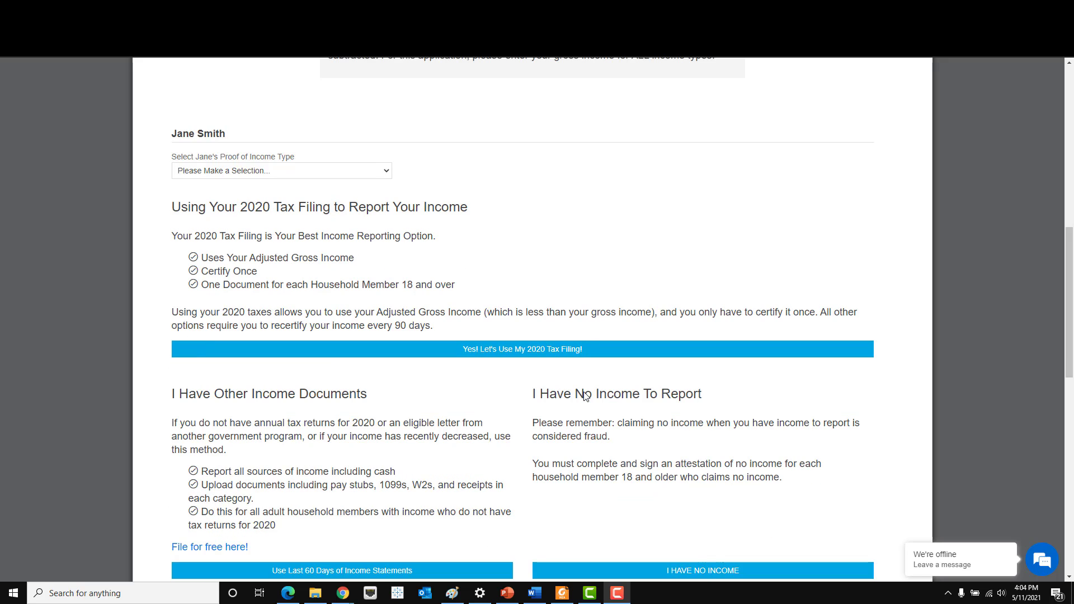
scroll(583, 395, down, 1)
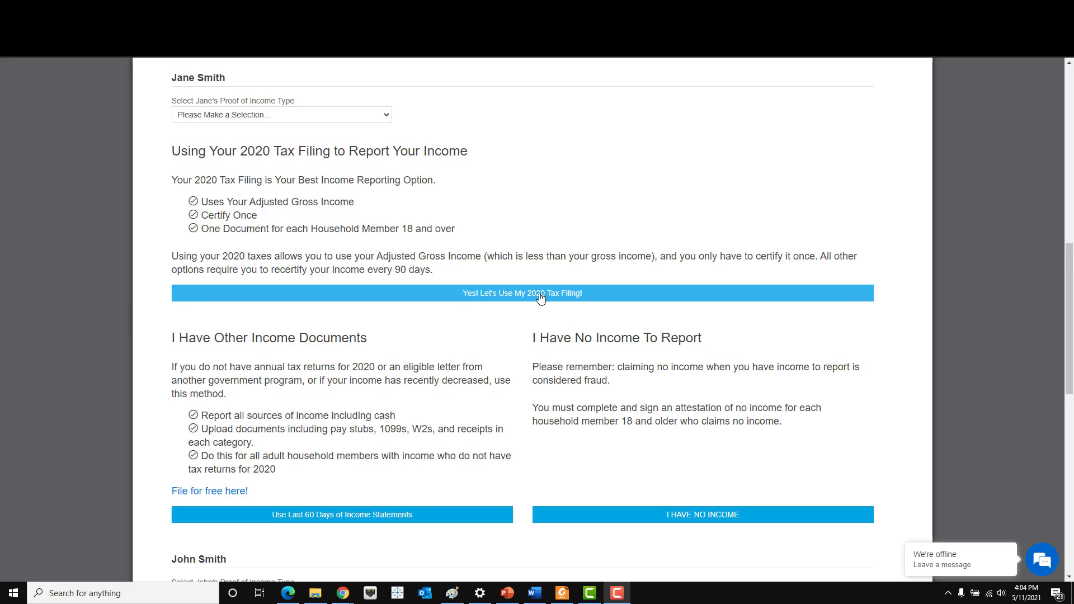
scroll(540, 298, down, 1)
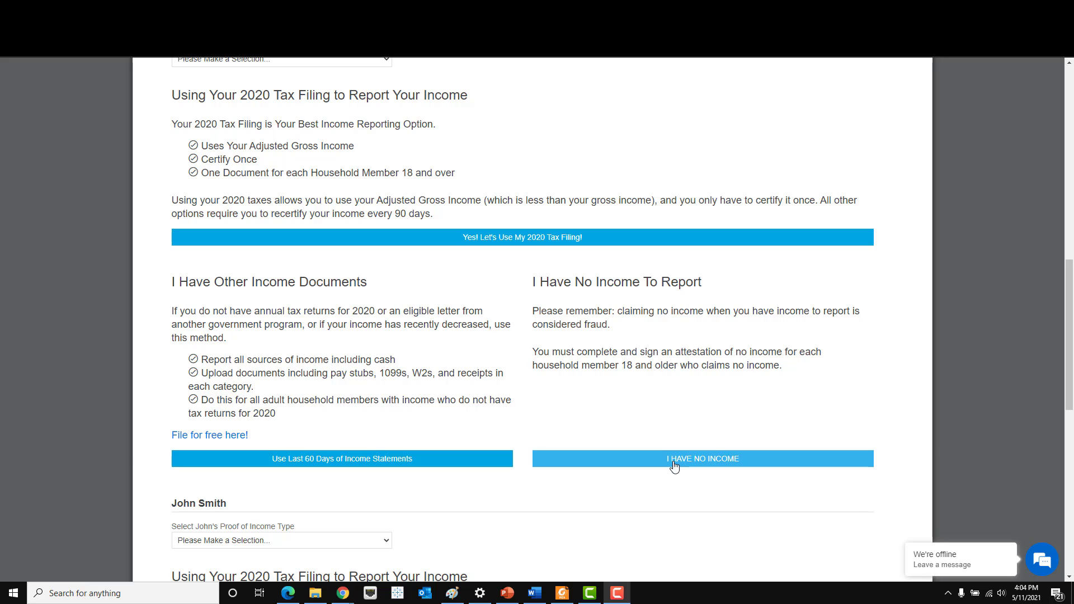
scroll(610, 412, up, 1)
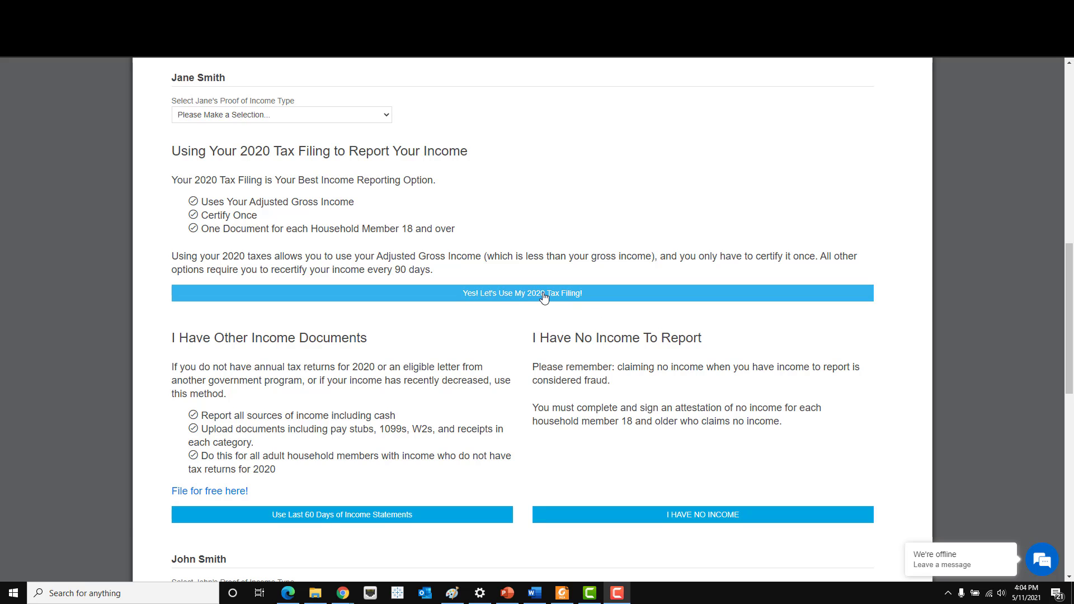
- Report income via the 2020 tax filing, keeping Form 1040 as proof, and upload OERAP_test_1040.pdf
click(544, 296)
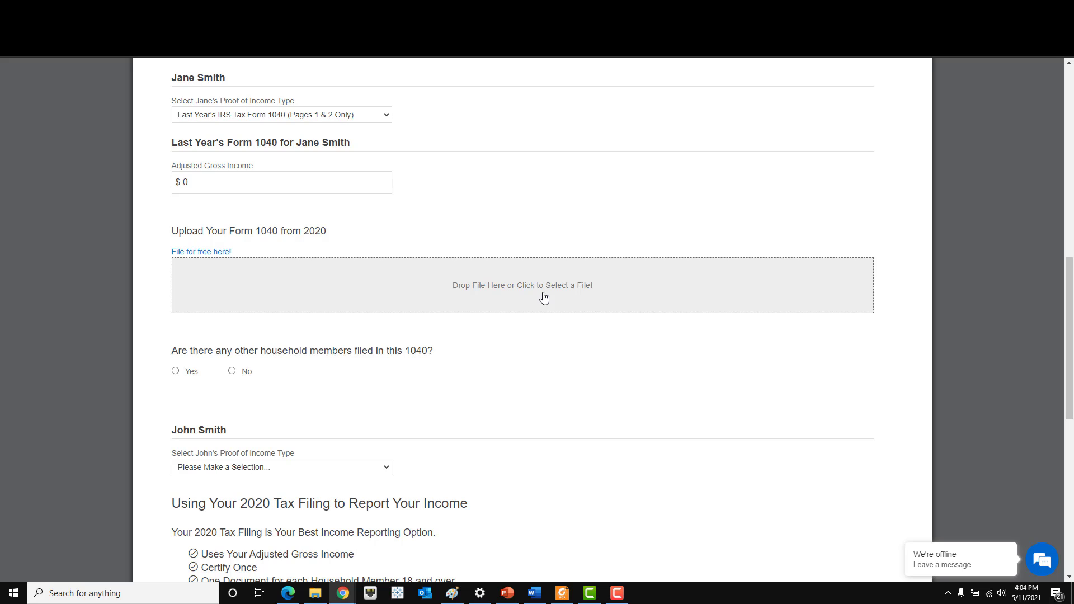
click(386, 117)
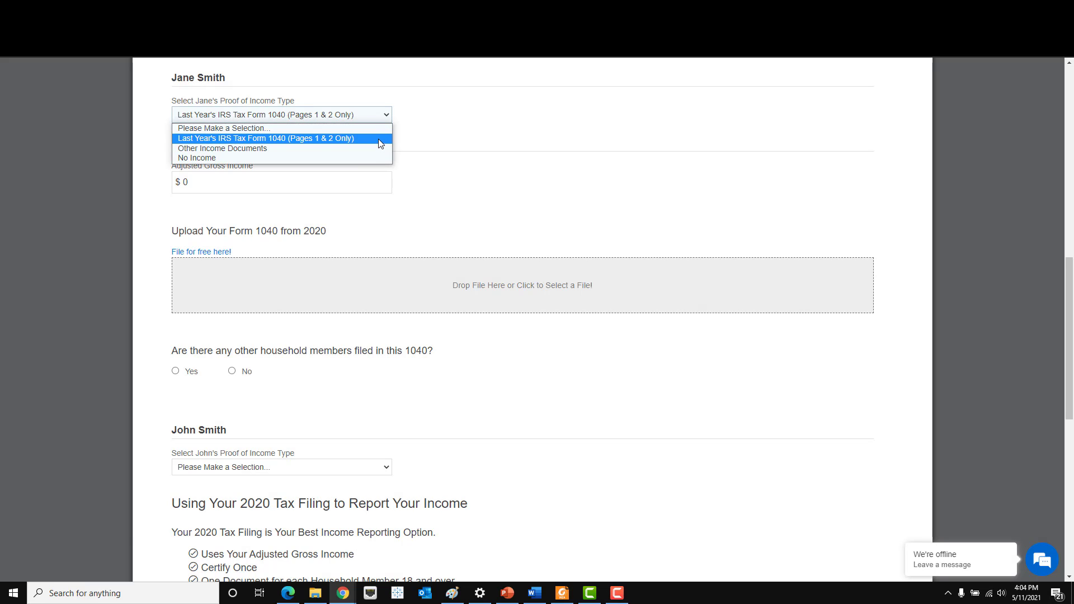
click(492, 169)
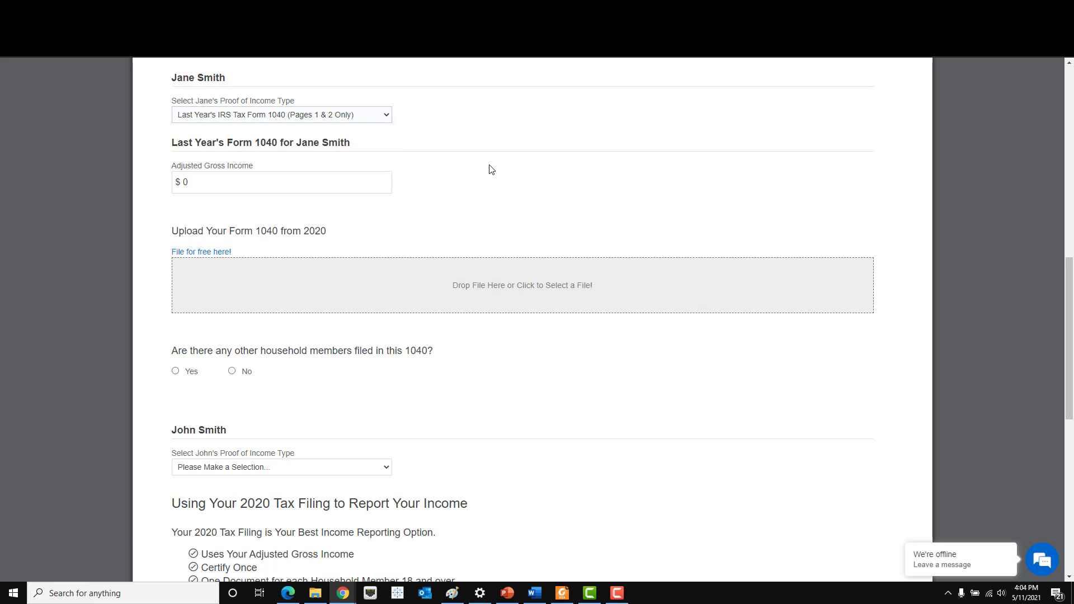
click(517, 300)
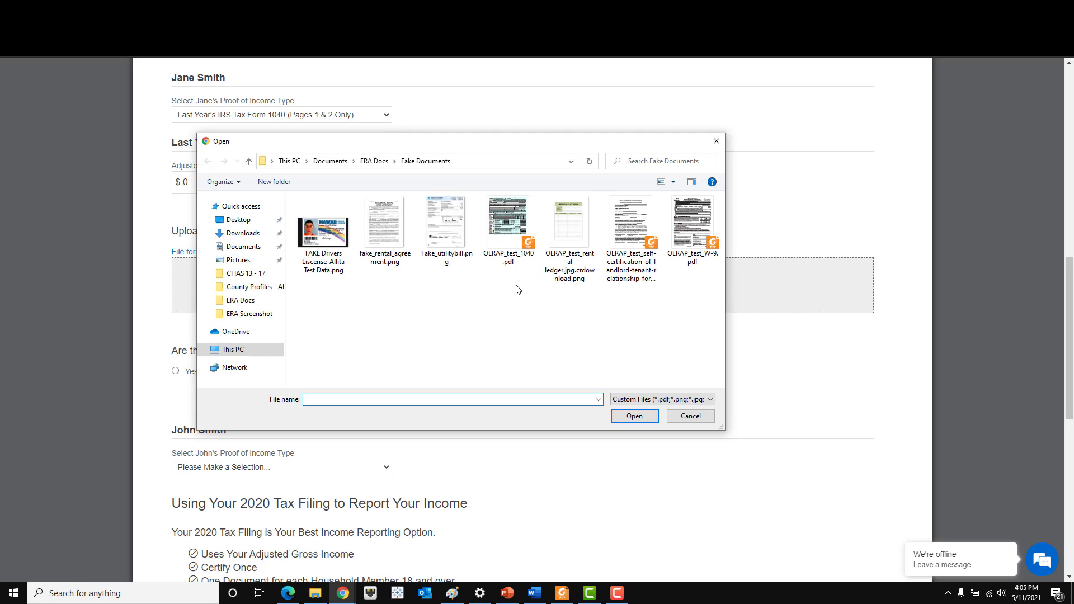
double_click(509, 242)
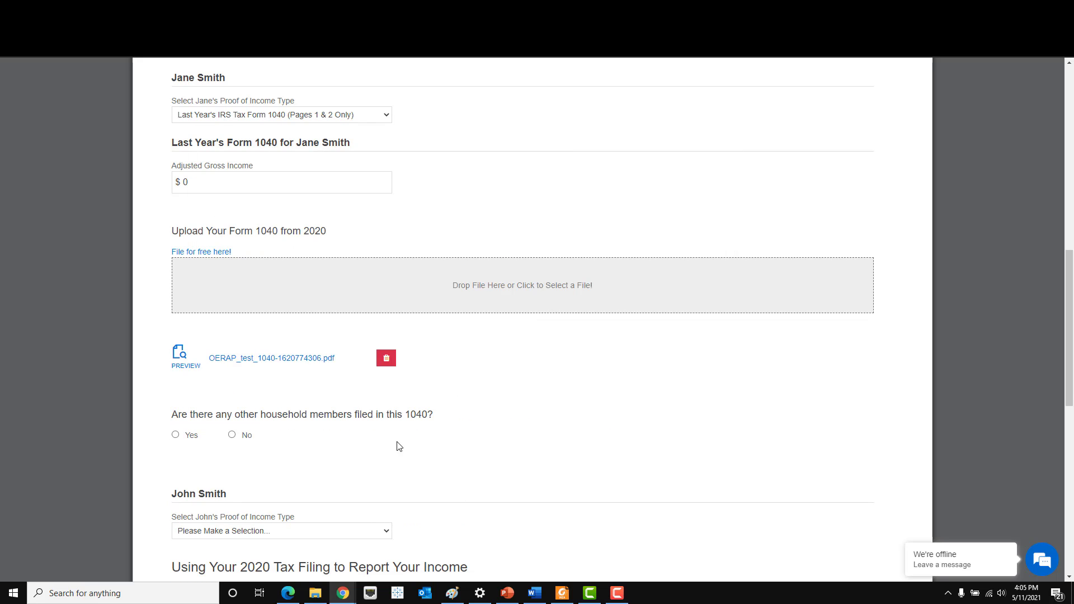
- Preview the uploaded 1040 document zoomed in, then close the preview
click(175, 361)
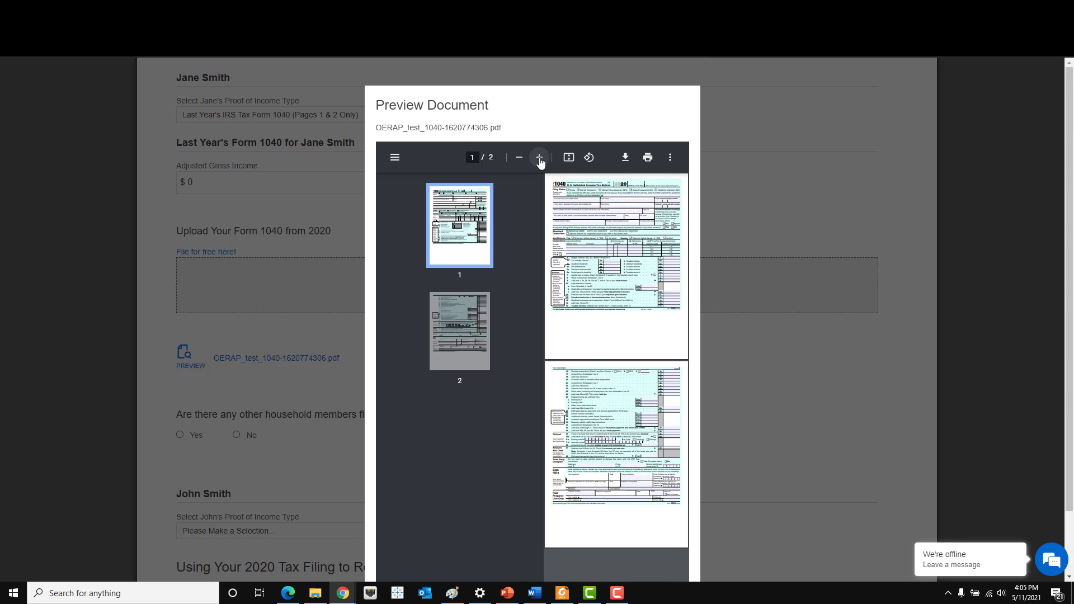
click(540, 157)
click(540, 157)
scroll(666, 356, down, 4)
scroll(666, 356, down, 10)
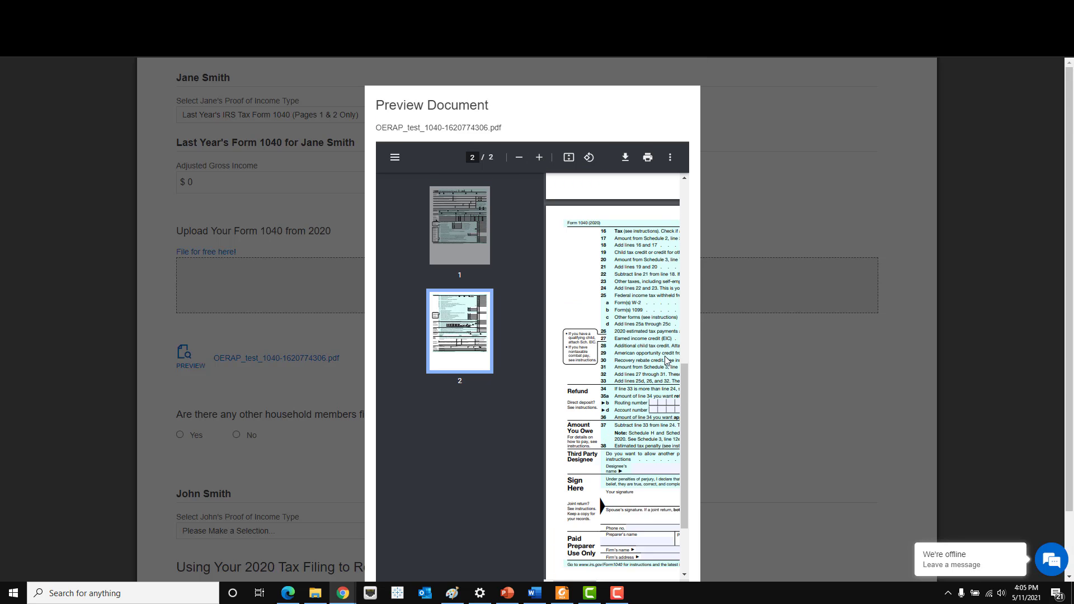
scroll(791, 452, down, 2)
drag(573, 507, 610, 507)
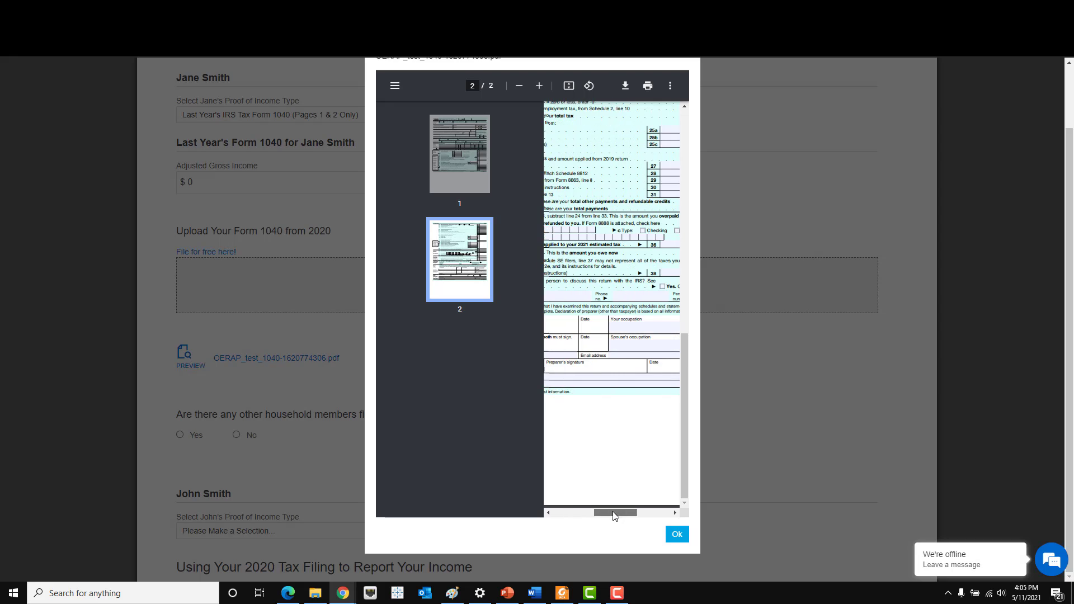
click(677, 534)
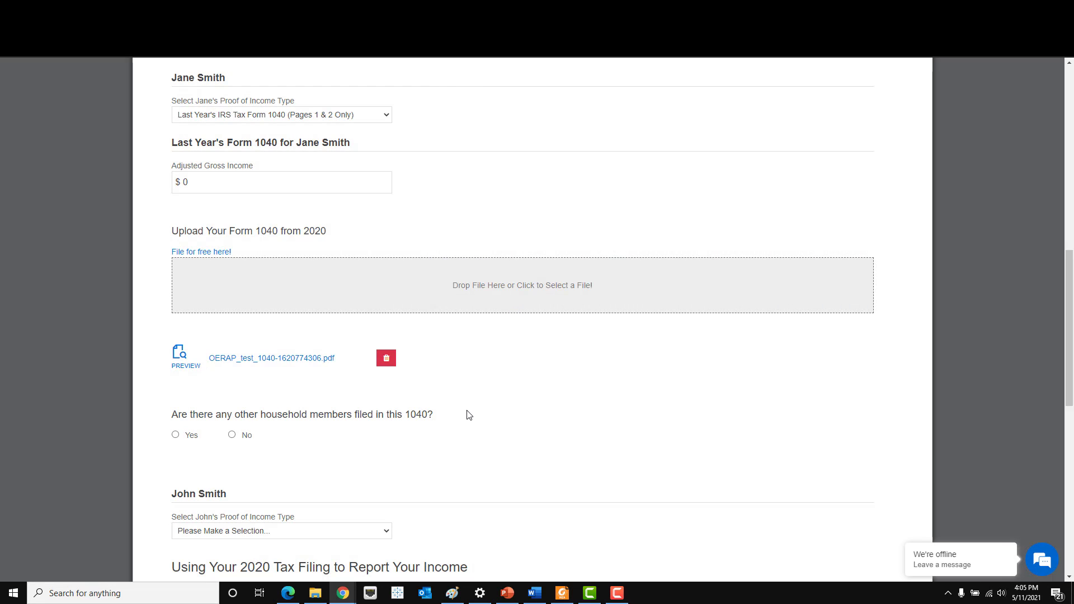
- Change the 1040 adjusted gross income to $30,000
click(227, 187)
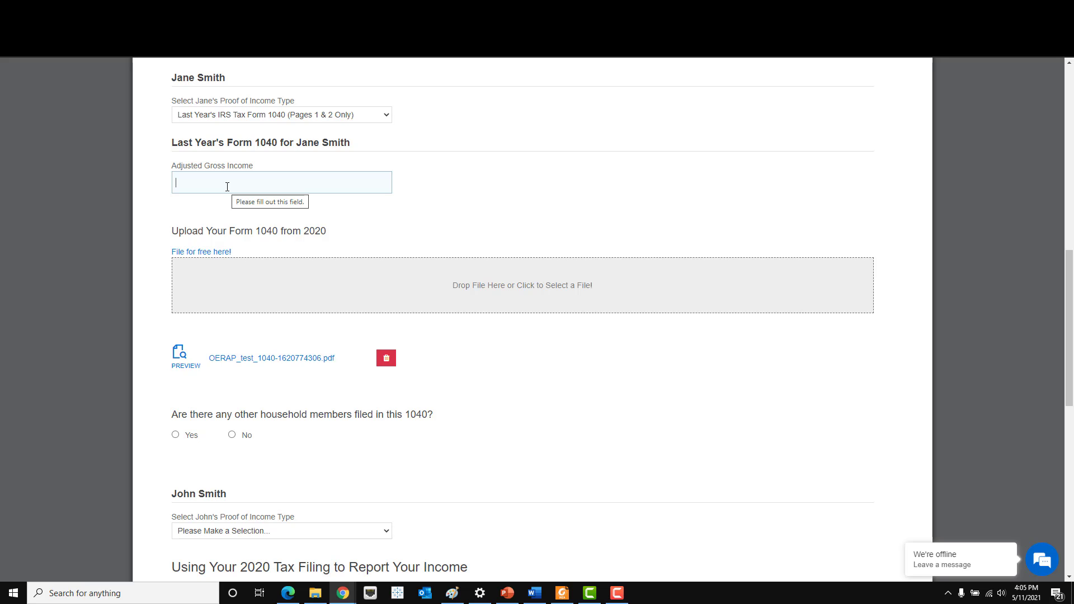
text(30,)
text(0000)
click(414, 223)
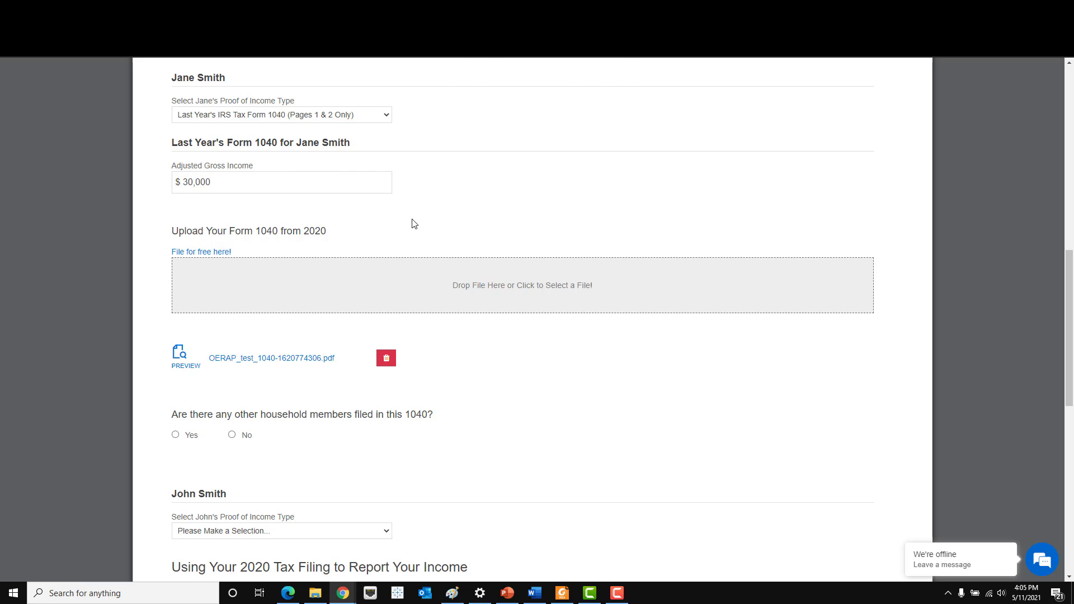
scroll(414, 223, down, 2)
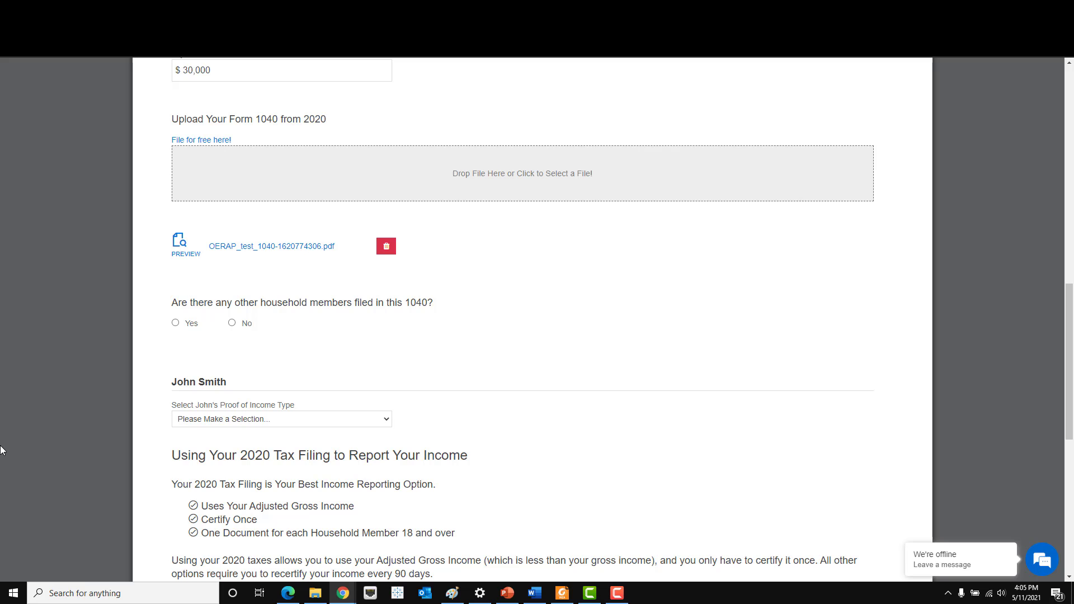
- Mark Minor Household Members 2 and 3 as filed on this 1040, excluding the adult member
click(175, 323)
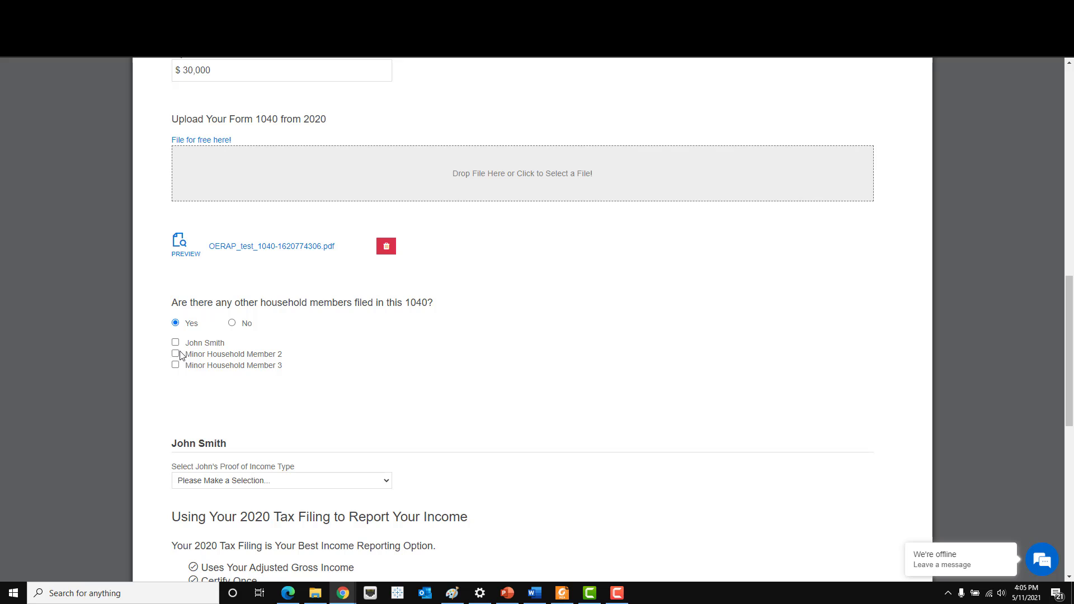
click(175, 342)
click(175, 354)
click(176, 366)
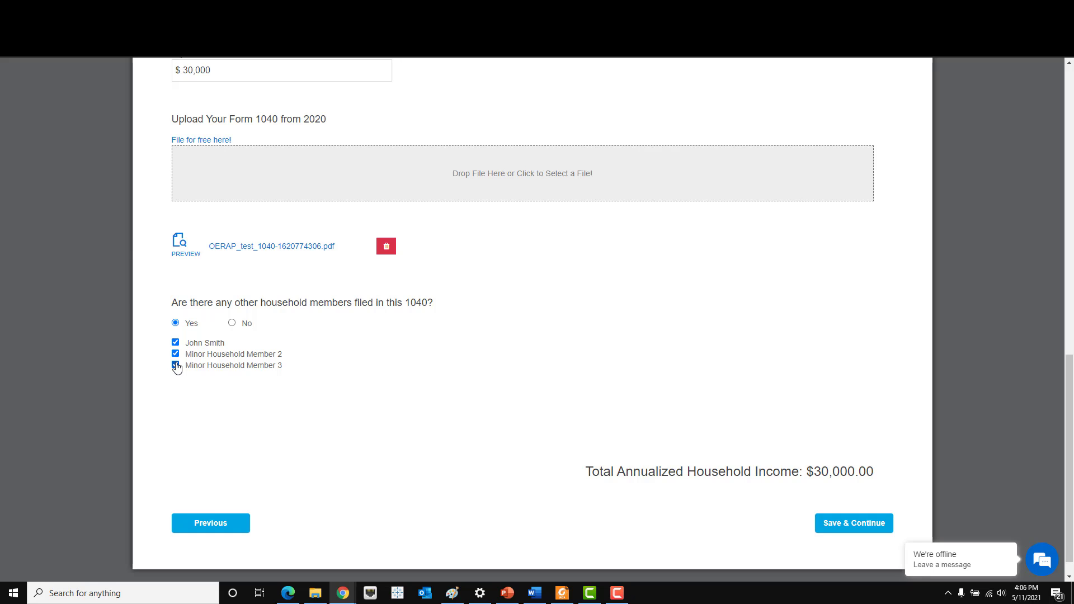
click(175, 343)
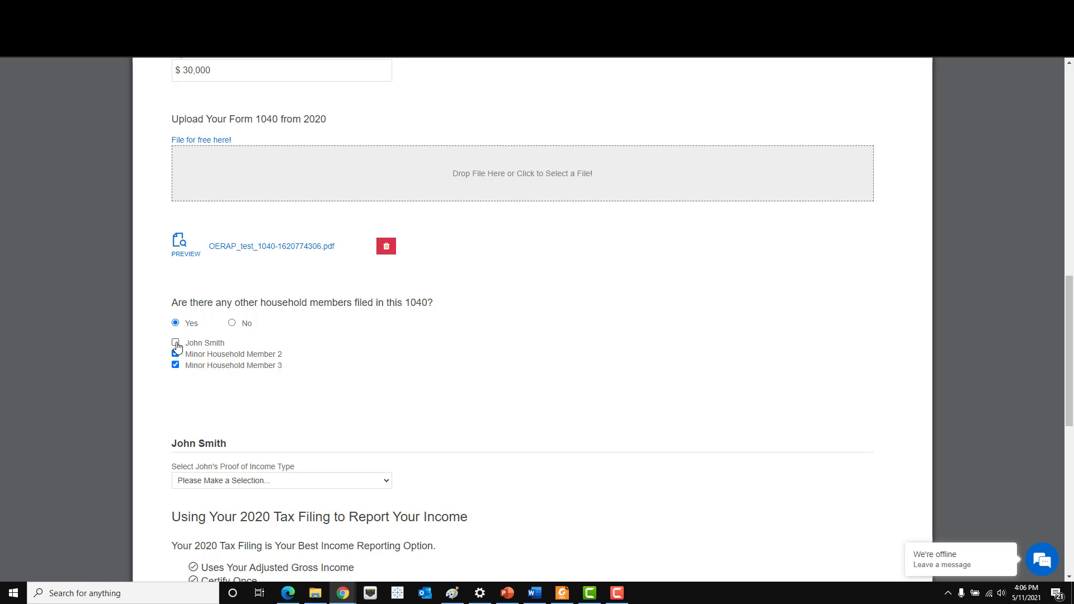
scroll(177, 347, down, 3)
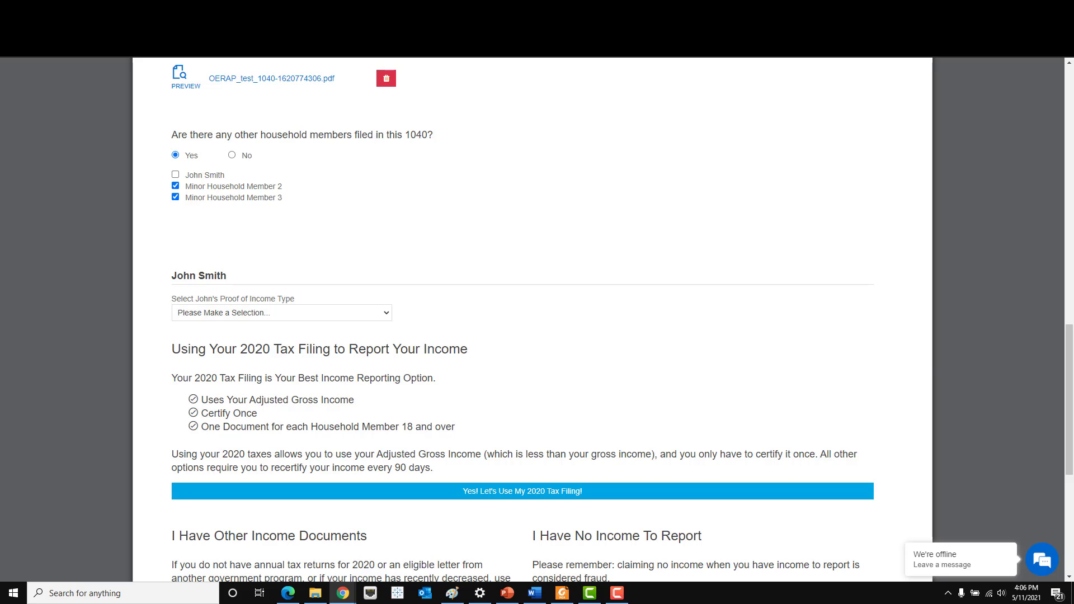
scroll(647, 355, down, 3)
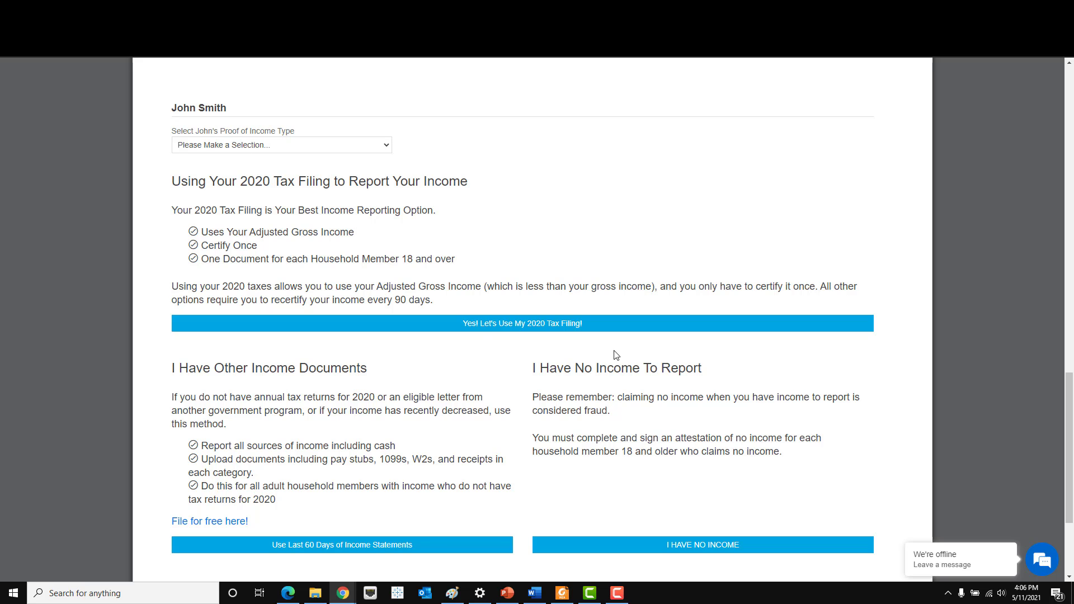
- Set the other adult's Proof of Income Type to Other Income Documents
scroll(494, 394, down, 1)
scroll(385, 370, up, 2)
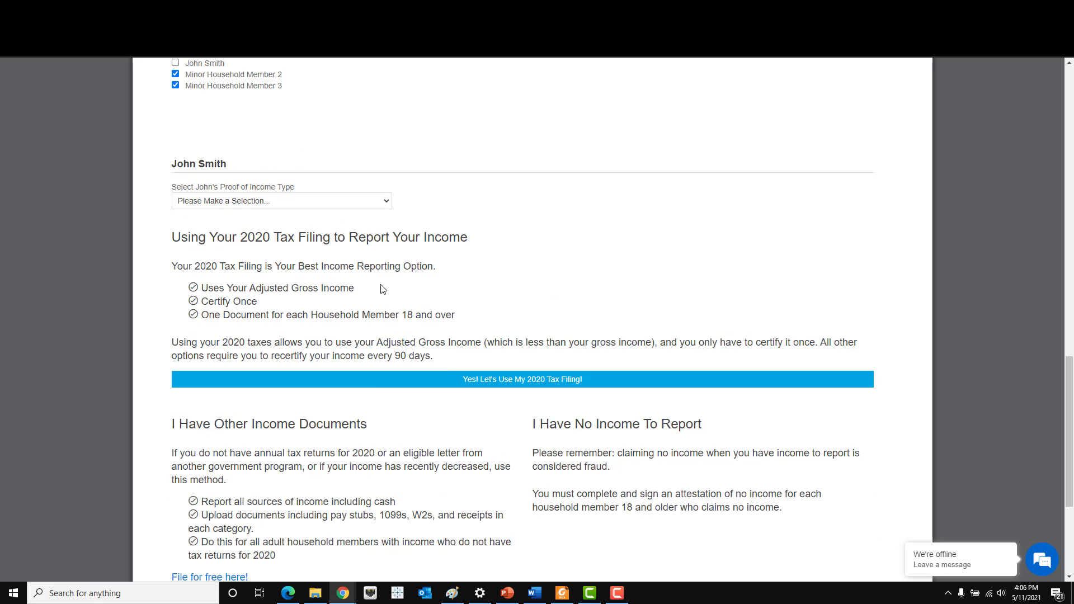
click(384, 203)
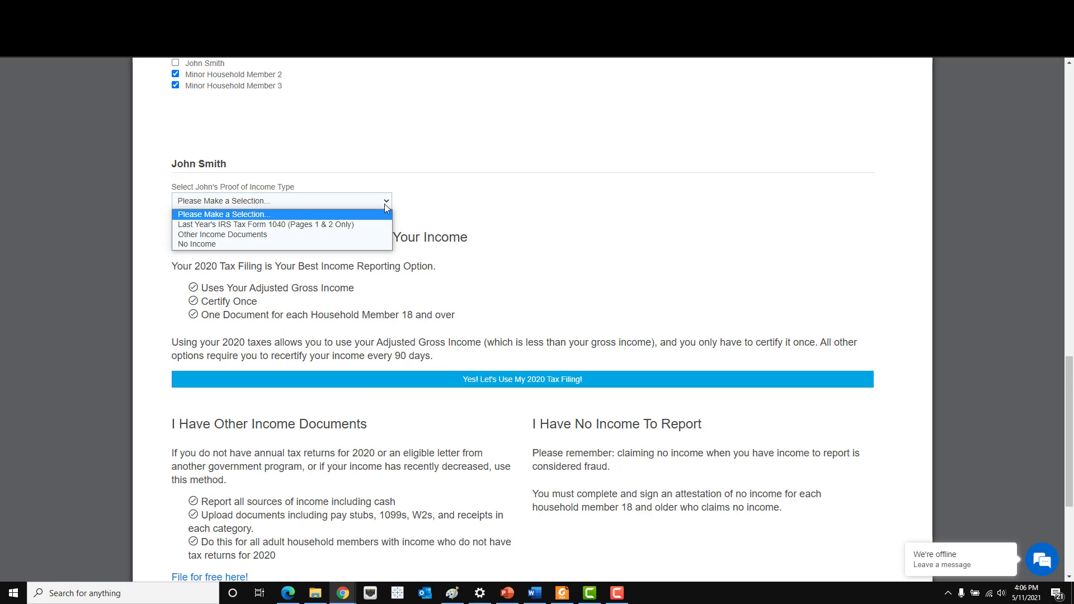
click(379, 235)
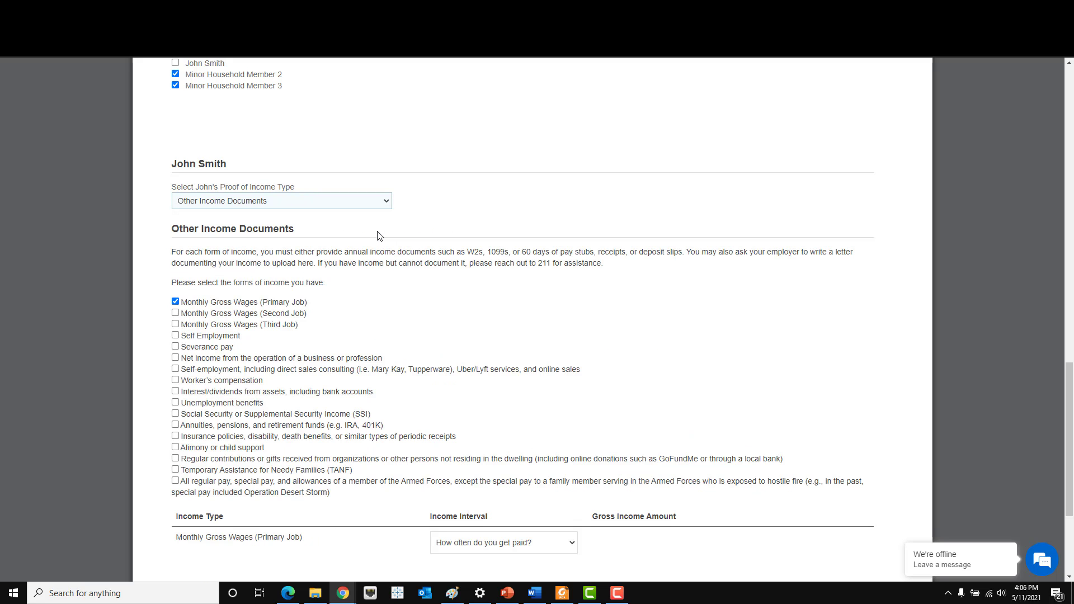
- Tick Severance pay and Unemployment benefits and untick Monthly Gross Wages (Primary Job)
scroll(379, 235, down, 1)
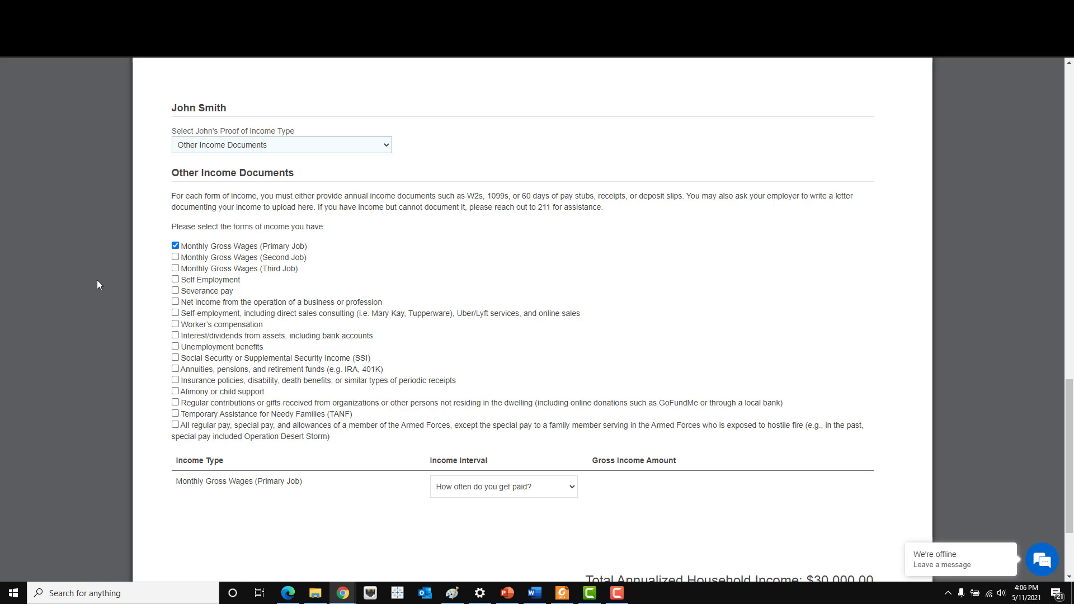
click(175, 290)
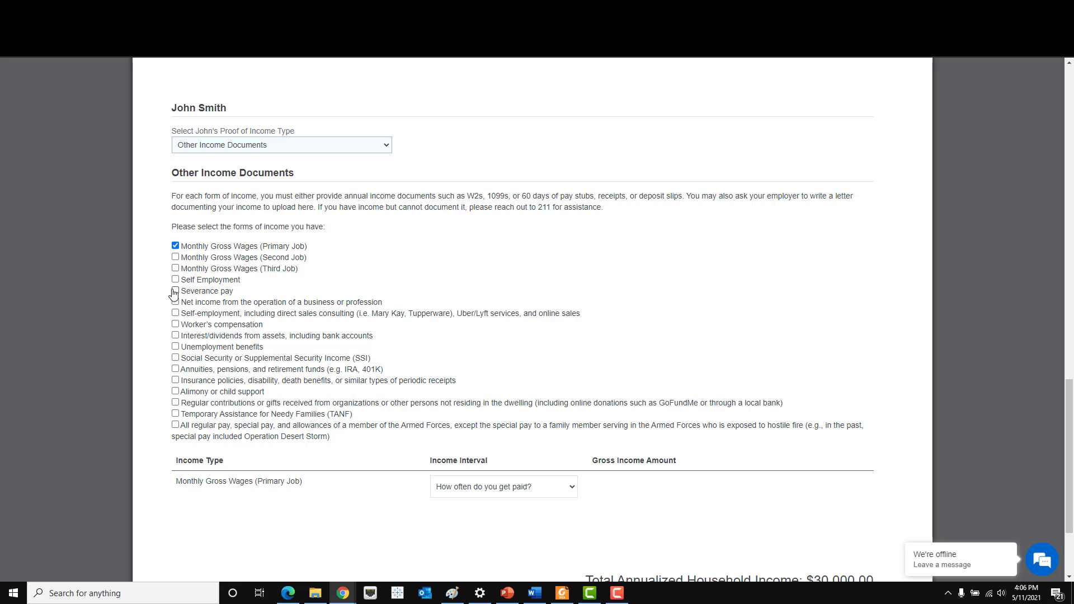
click(176, 246)
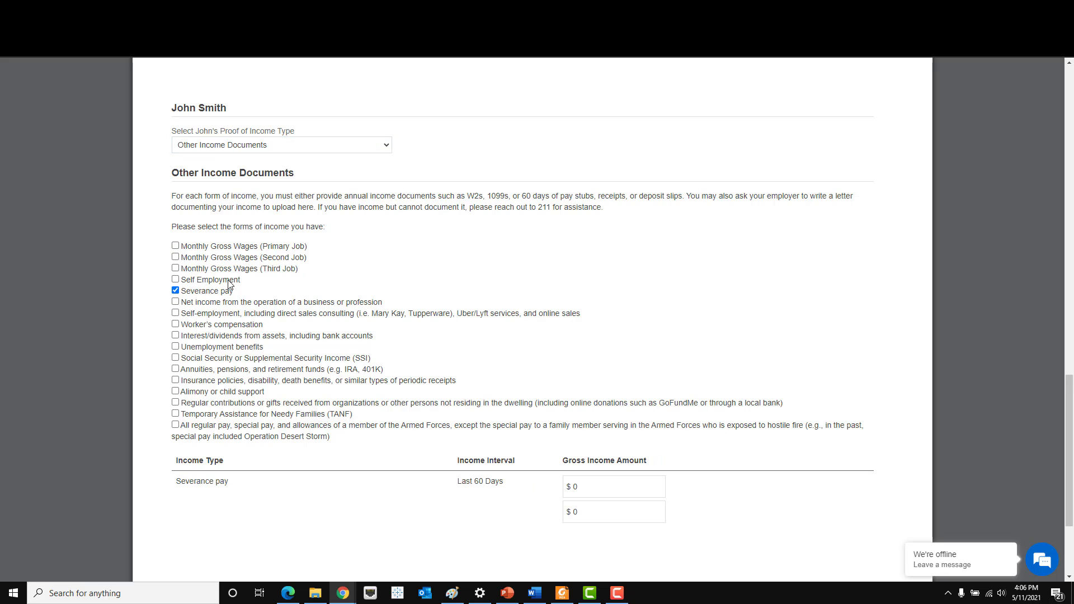
click(176, 347)
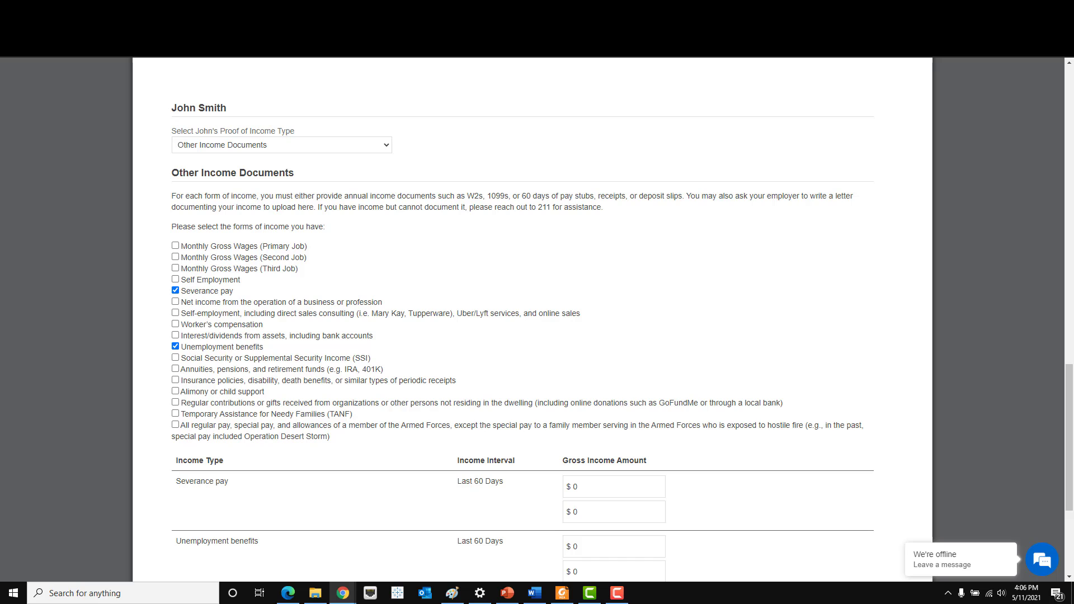
scroll(569, 378, down, 2)
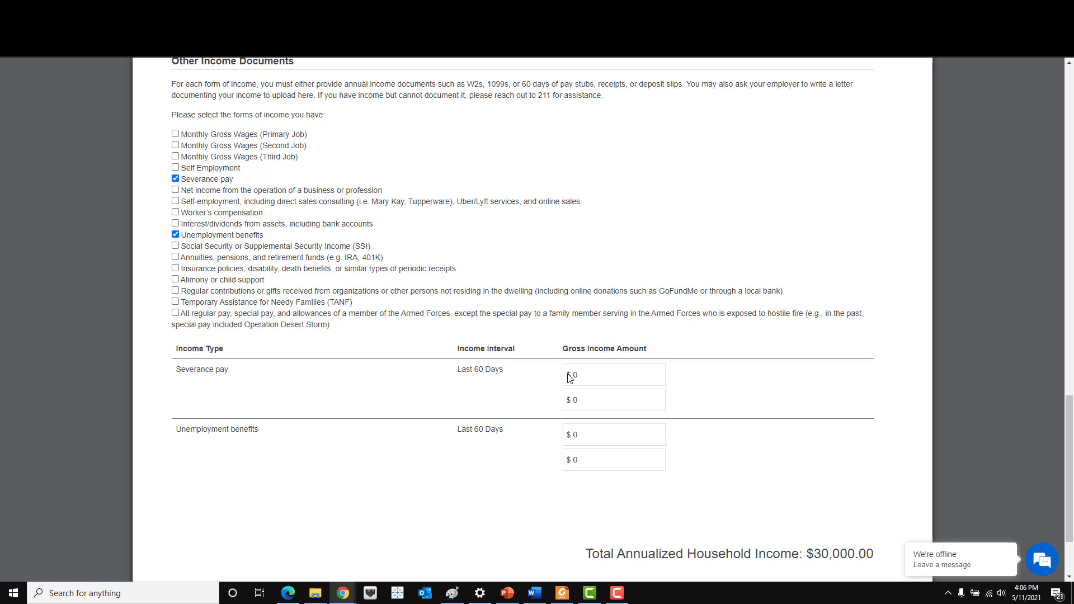
- Enter severance amounts $900 and $200 and unemployment amounts $400 and $400
click(648, 379)
text(900)
click(641, 395)
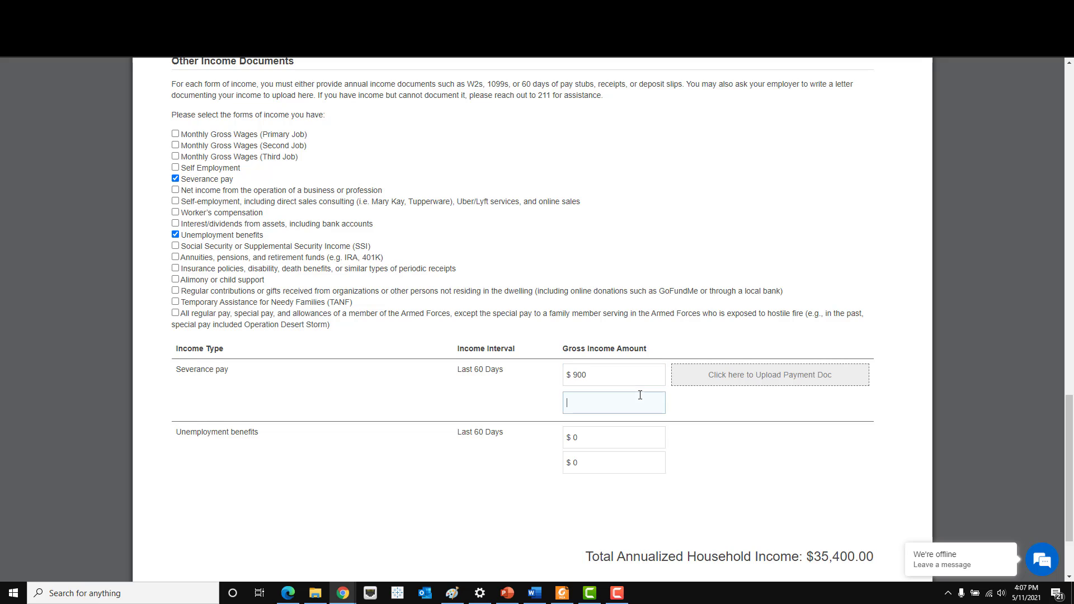
text(200)
click(640, 435)
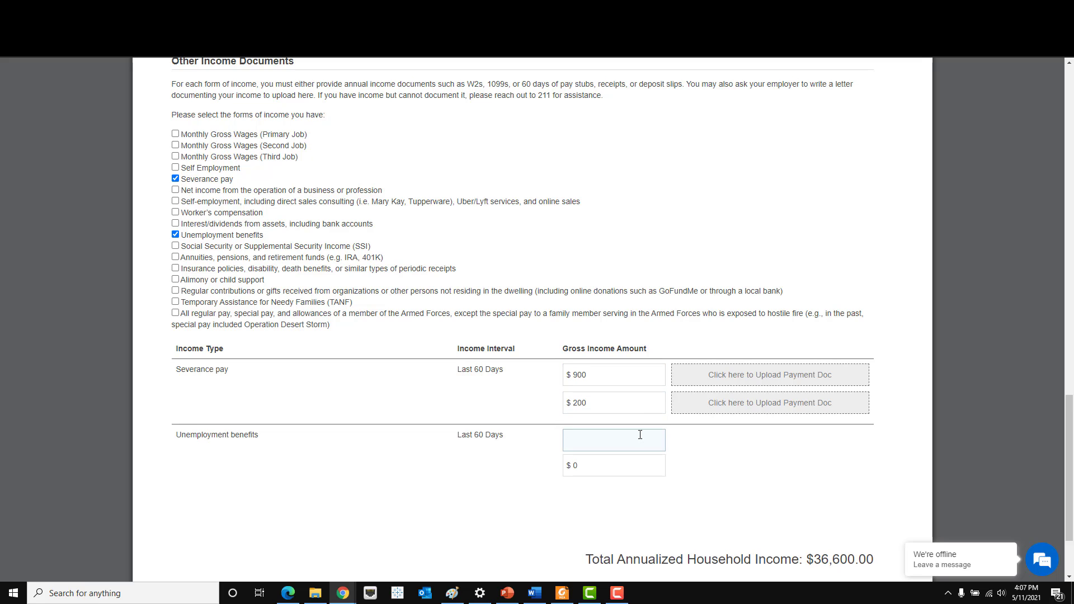
text(400)
click(646, 464)
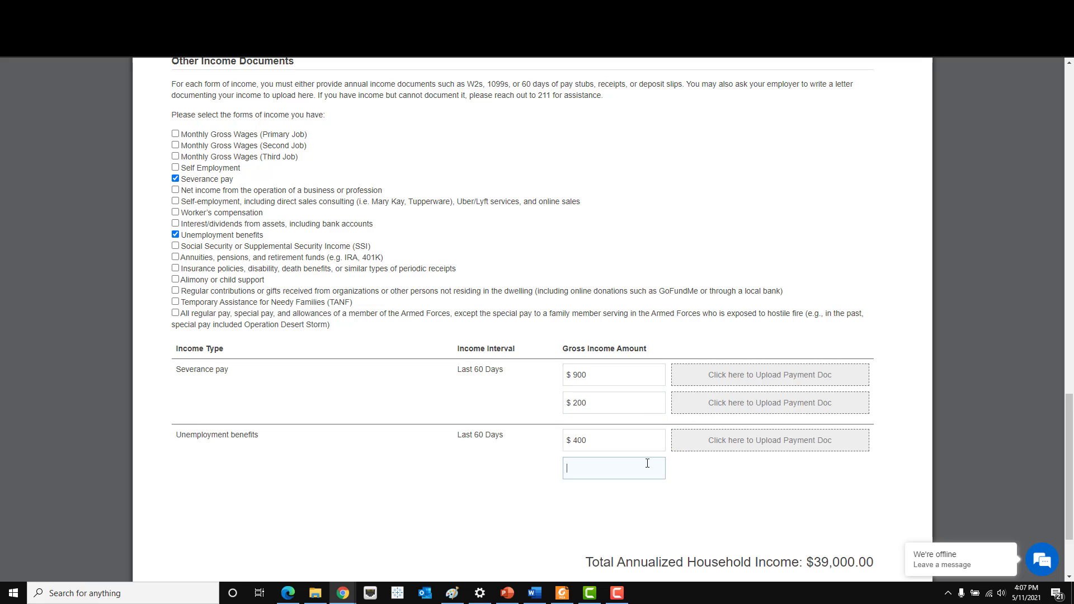
text(400)
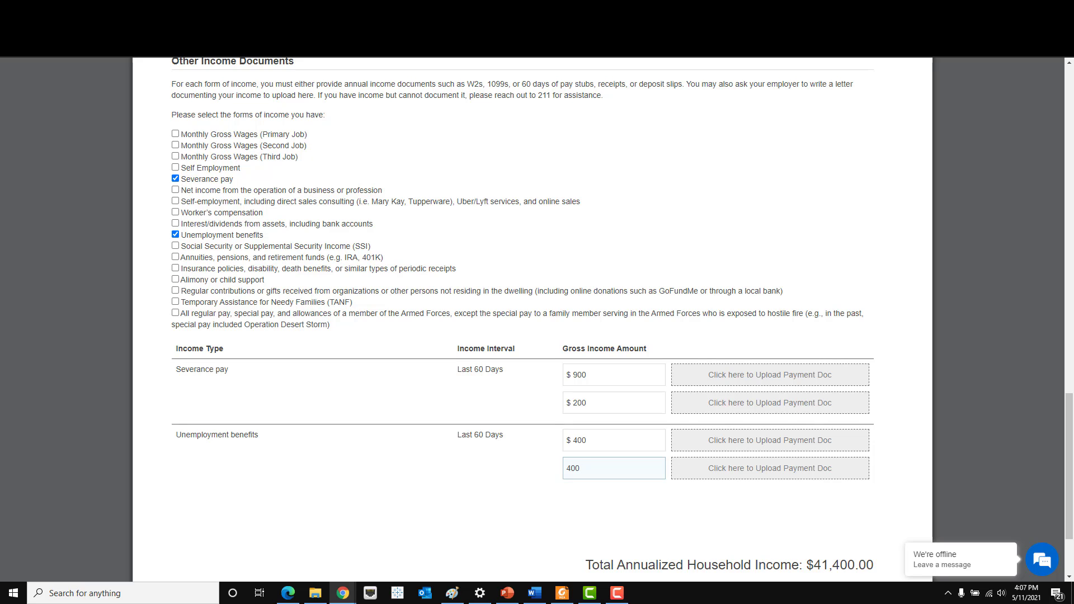
- Upload a payment document for each of the four income amounts
click(821, 375)
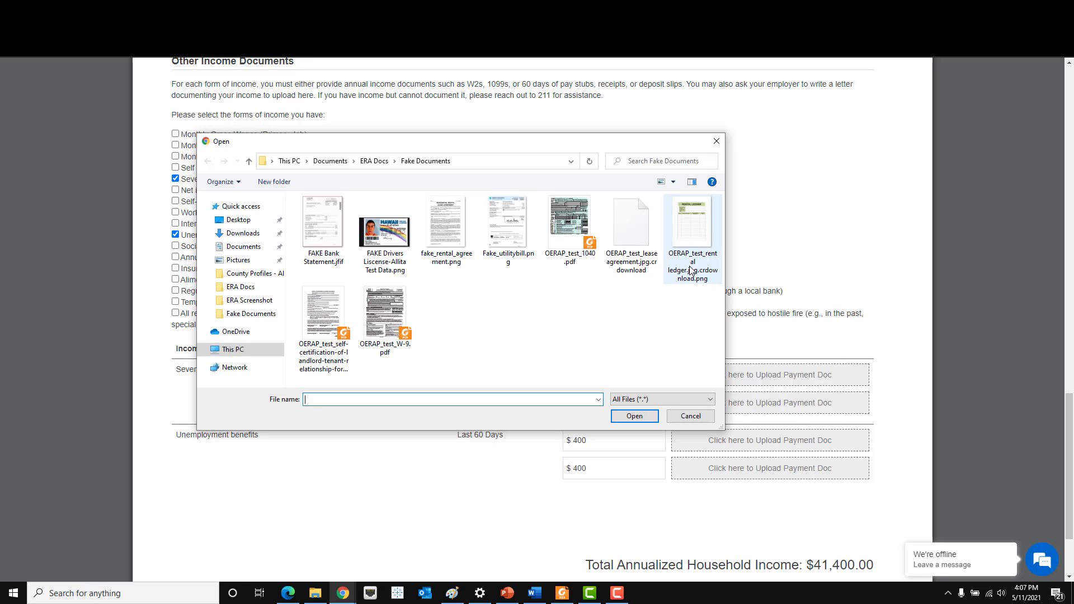
double_click(376, 331)
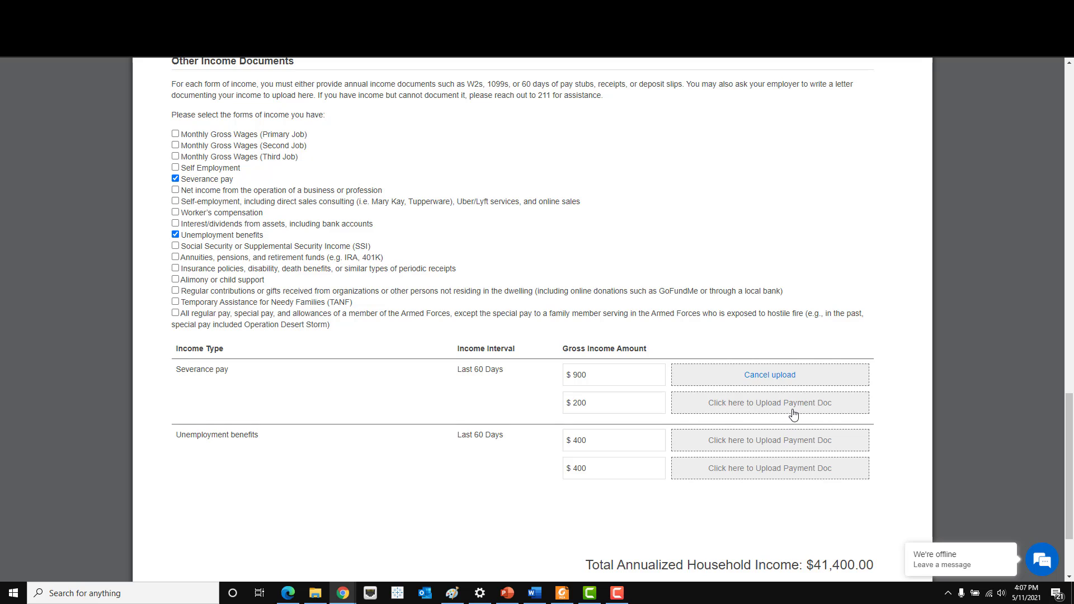
click(770, 375)
double_click(385, 312)
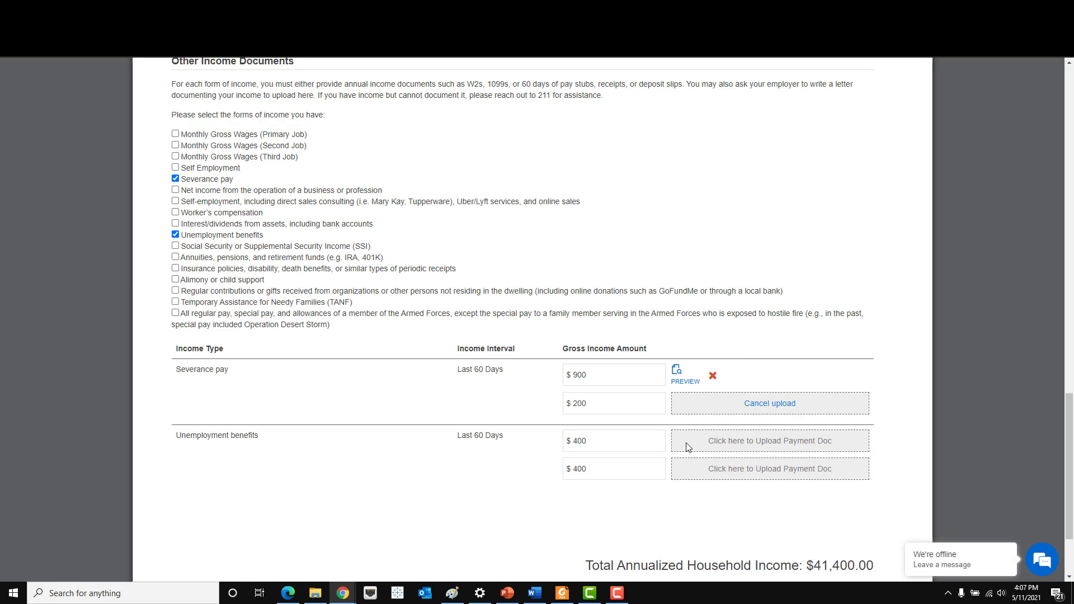
click(756, 442)
double_click(316, 224)
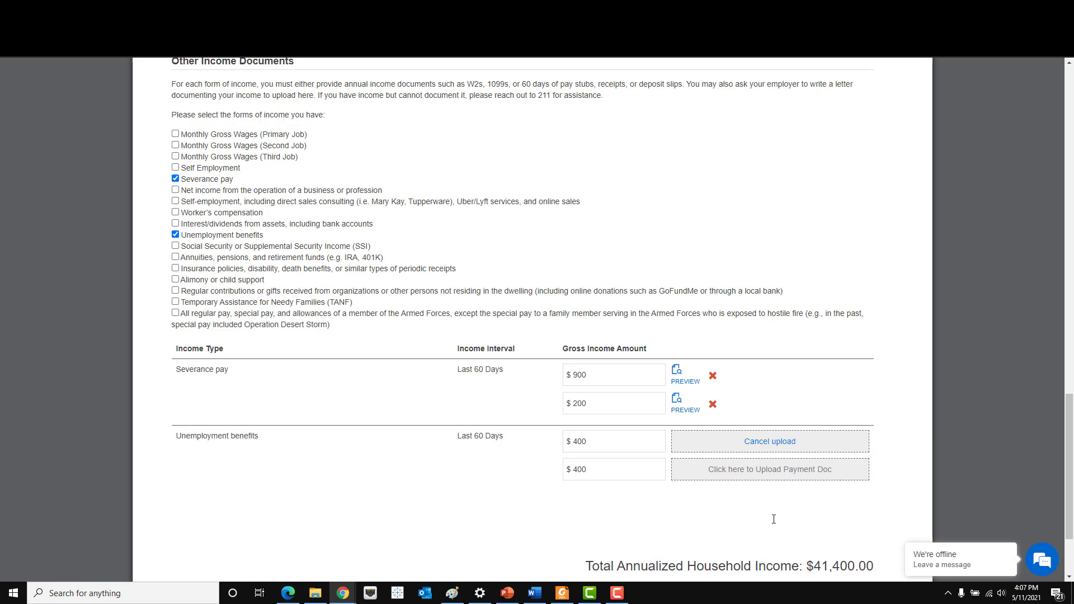
click(767, 472)
double_click(328, 238)
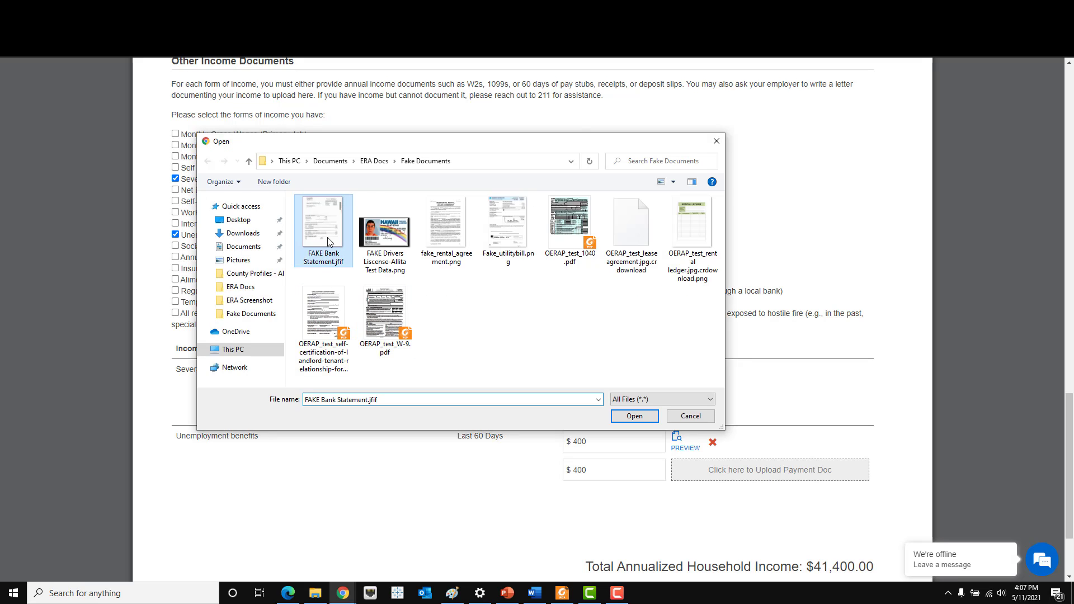
- Preview the first uploaded payment document, then close the preview
scroll(780, 354, down, 1)
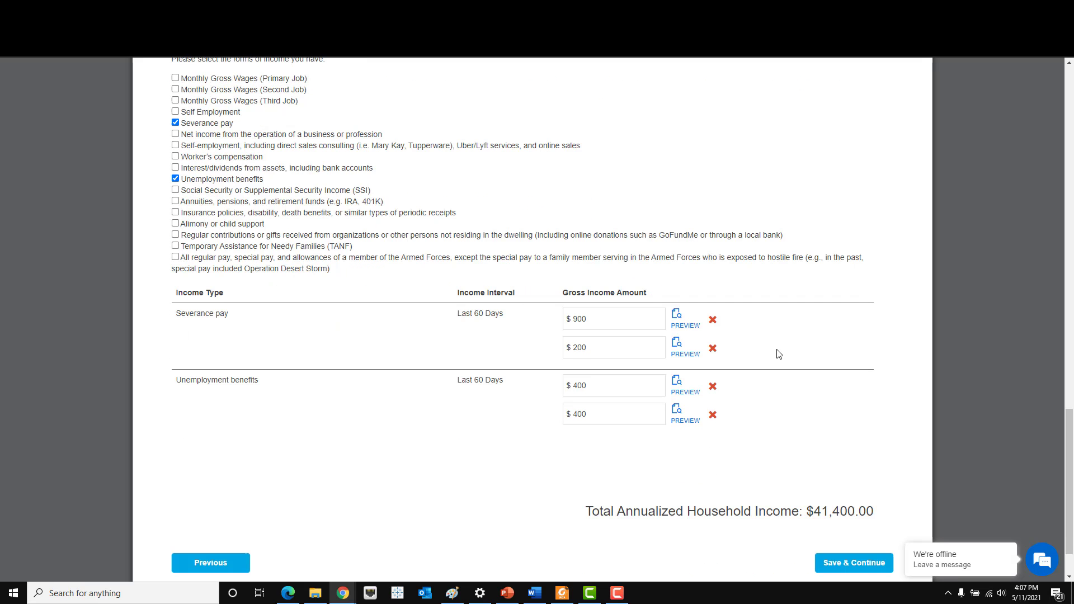
click(681, 328)
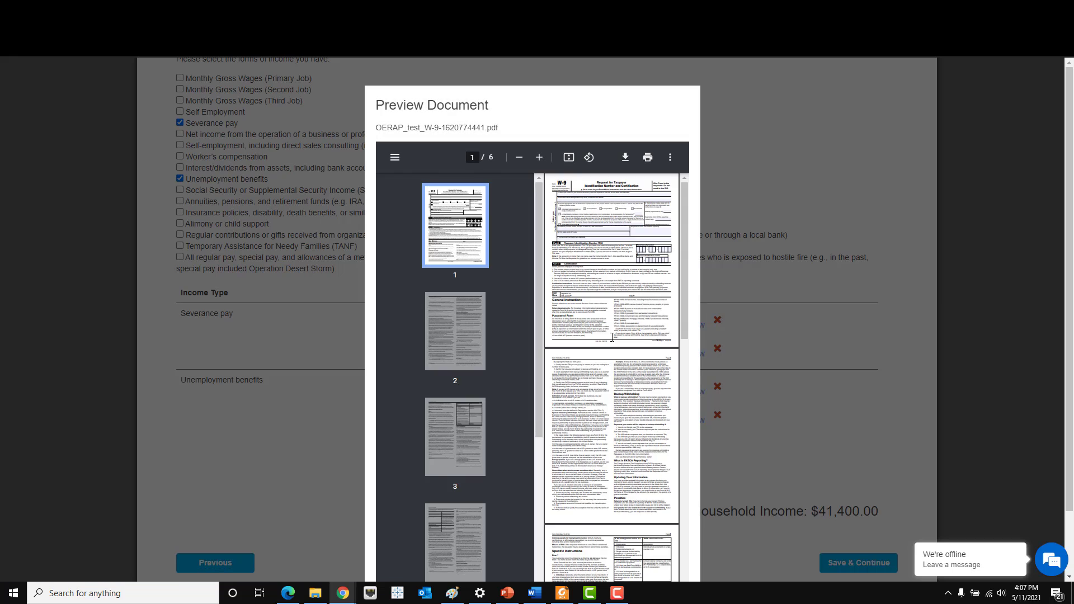
scroll(614, 341, down, 5)
scroll(900, 404, down, 2)
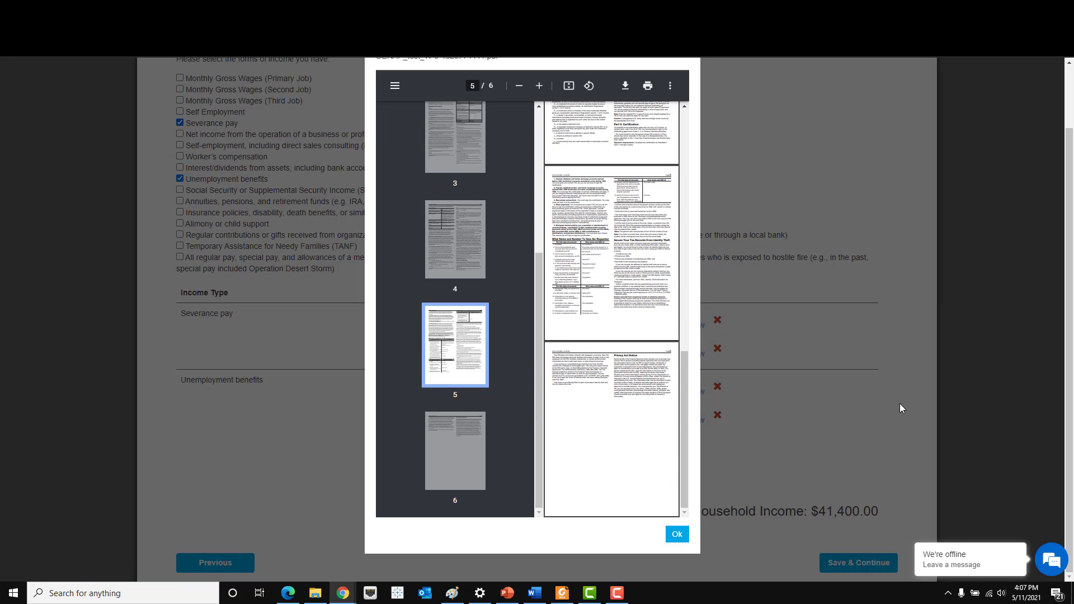
click(677, 534)
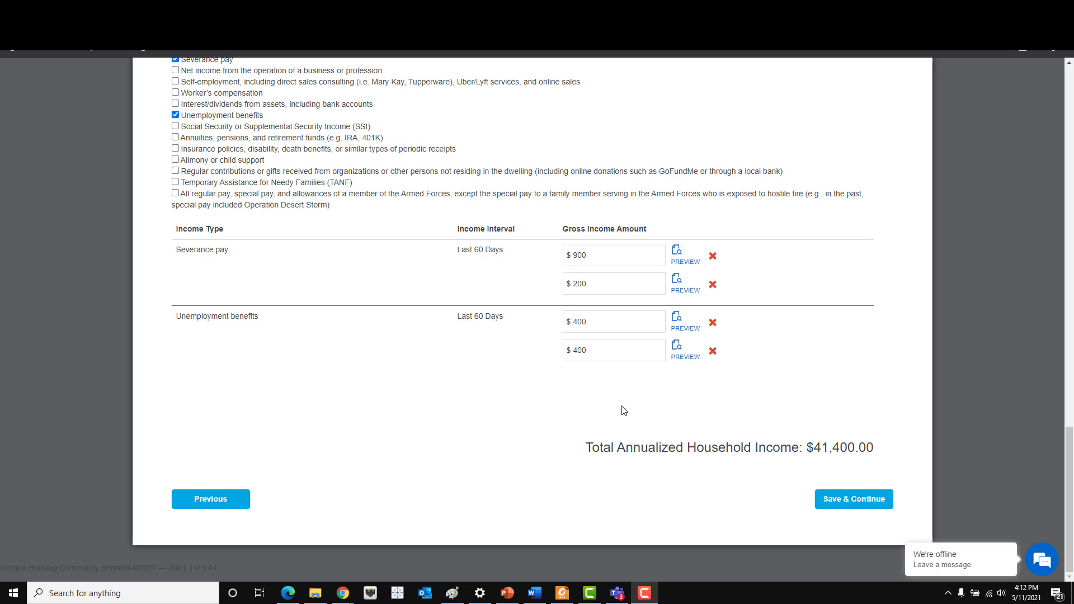
- Switch the other adult's Proof of Income Type to No Income, confirming the method change
drag(588, 448, 672, 463)
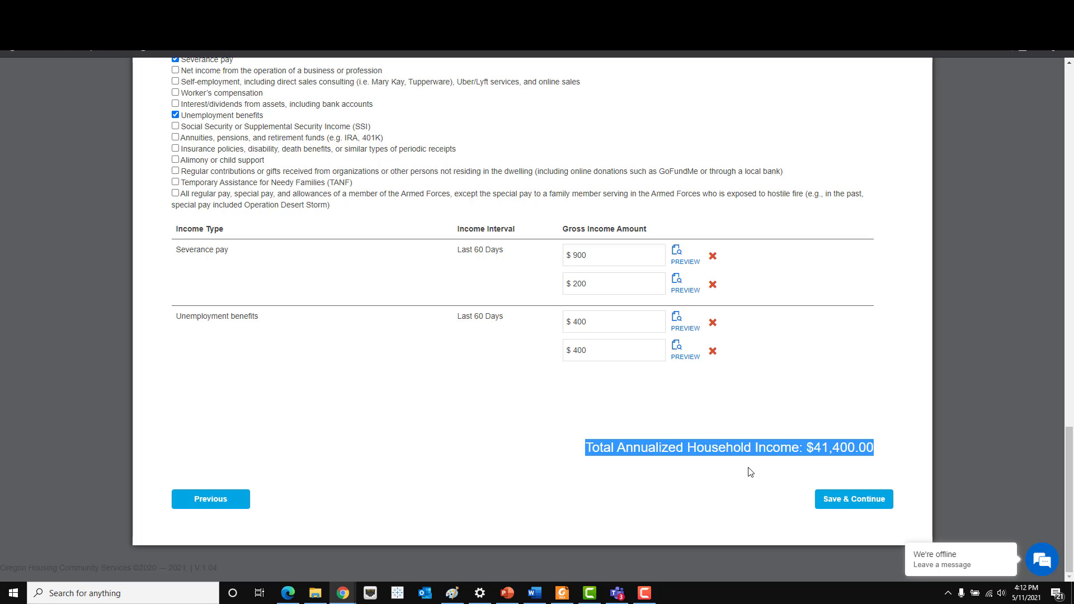
click(844, 465)
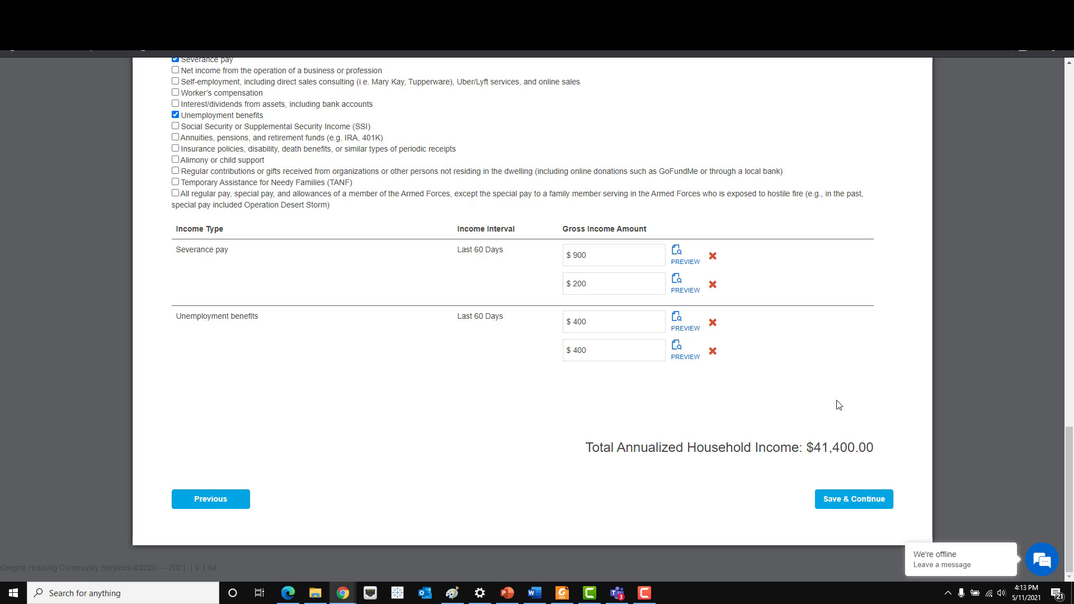
scroll(797, 403, up, 5)
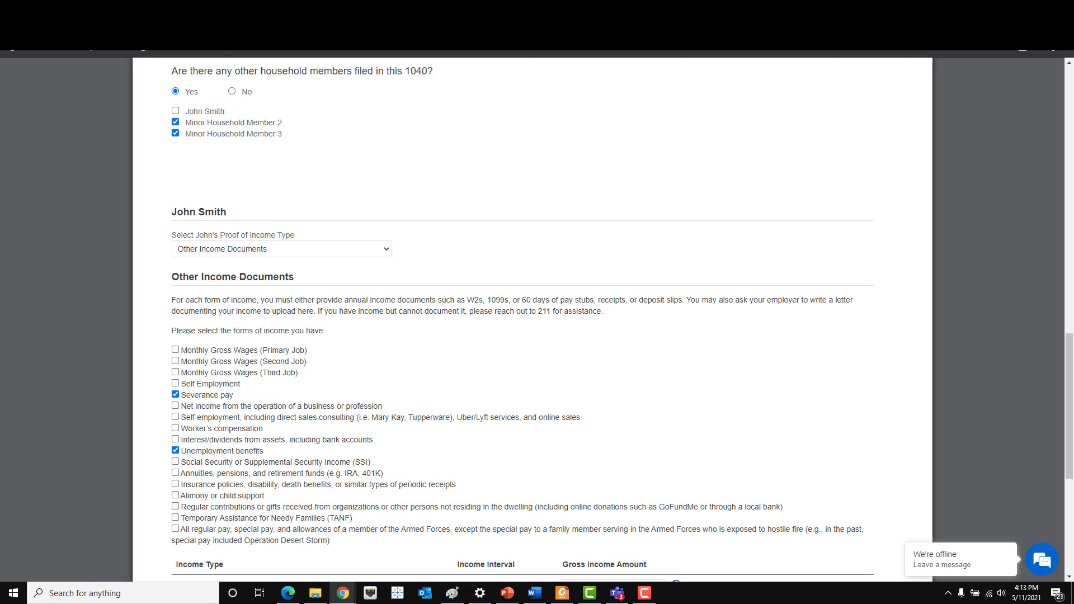
click(389, 252)
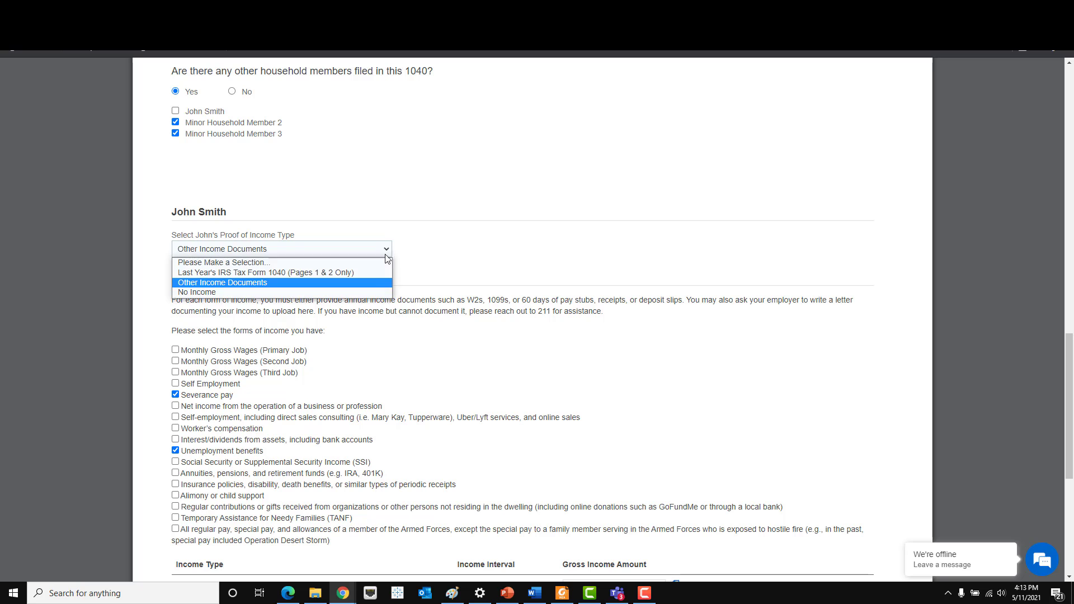
click(362, 292)
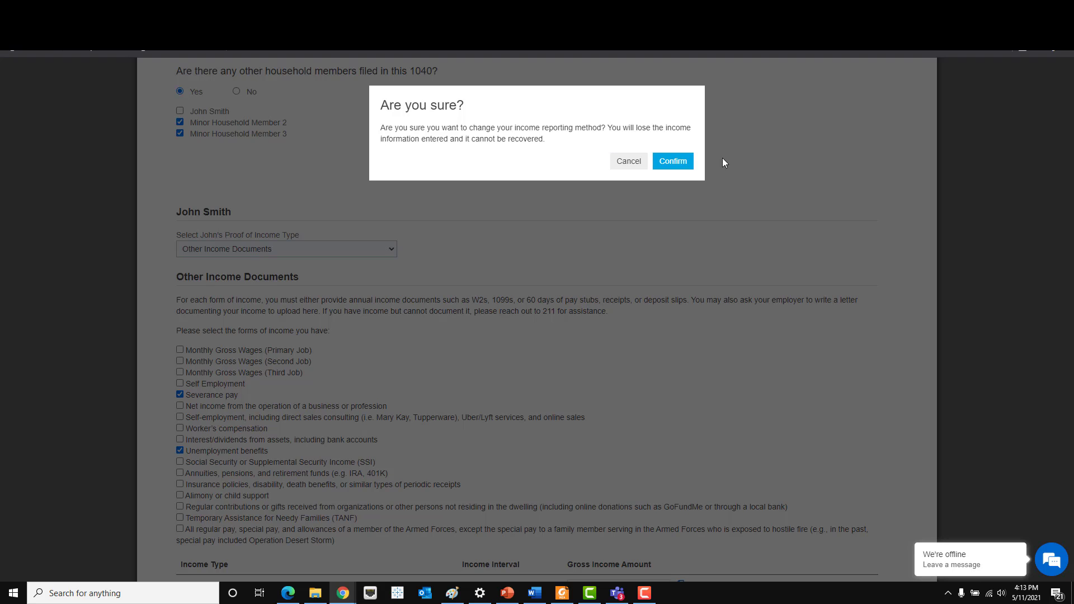
click(685, 163)
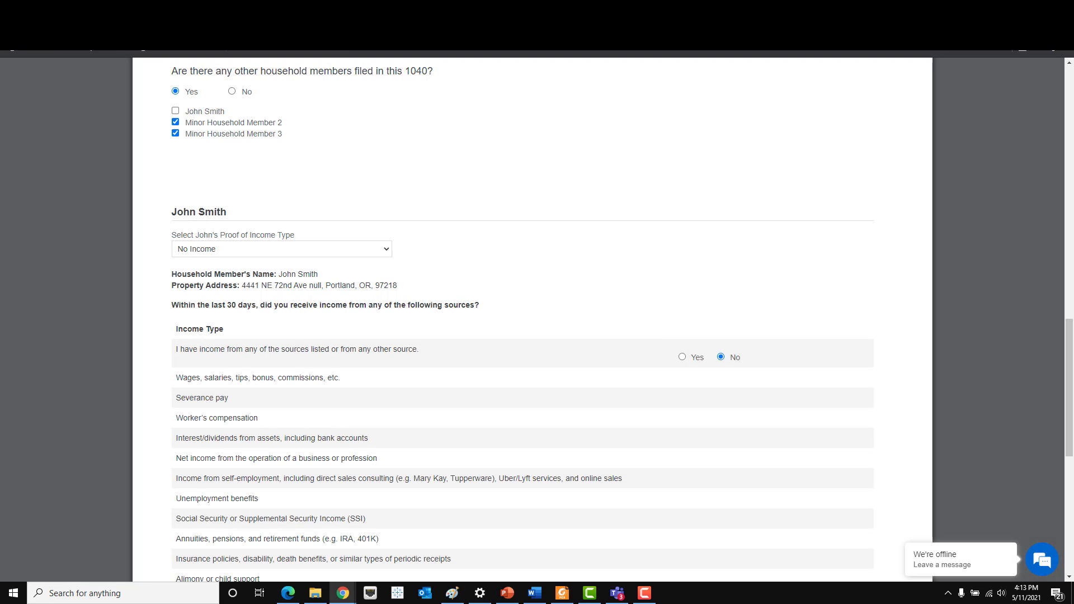
click(320, 255)
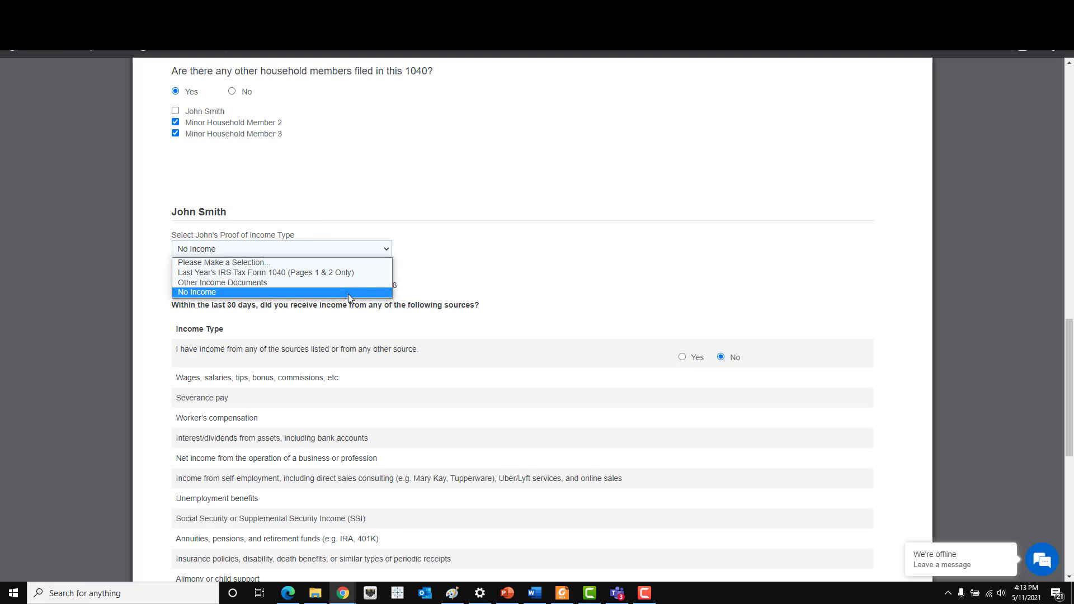
click(361, 292)
- Answer No to having income from any listed source and scroll to the certification
scroll(621, 316, down, 1)
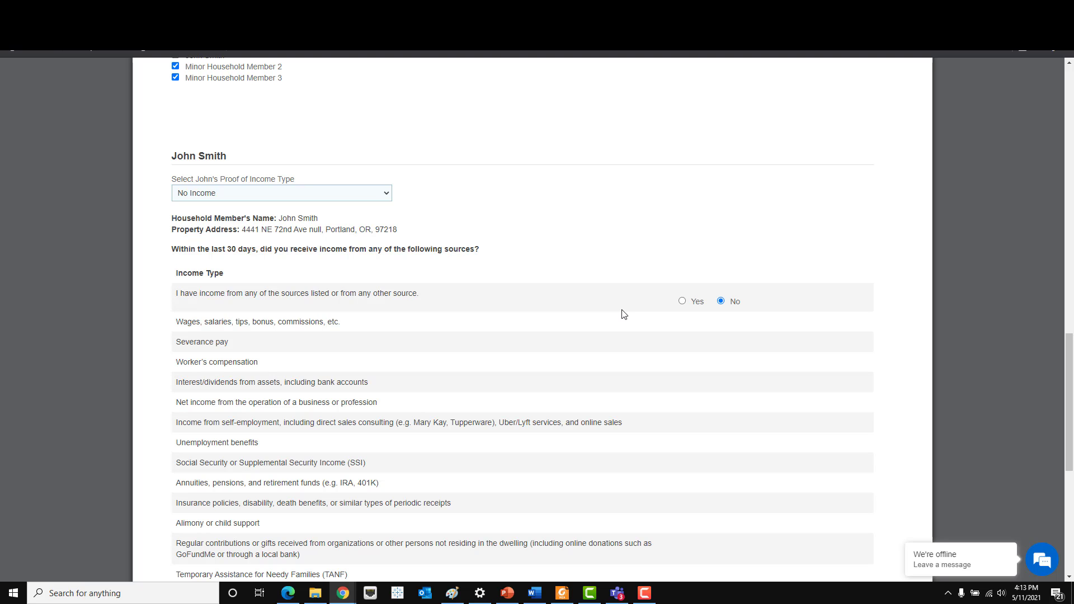
scroll(272, 318, down, 1)
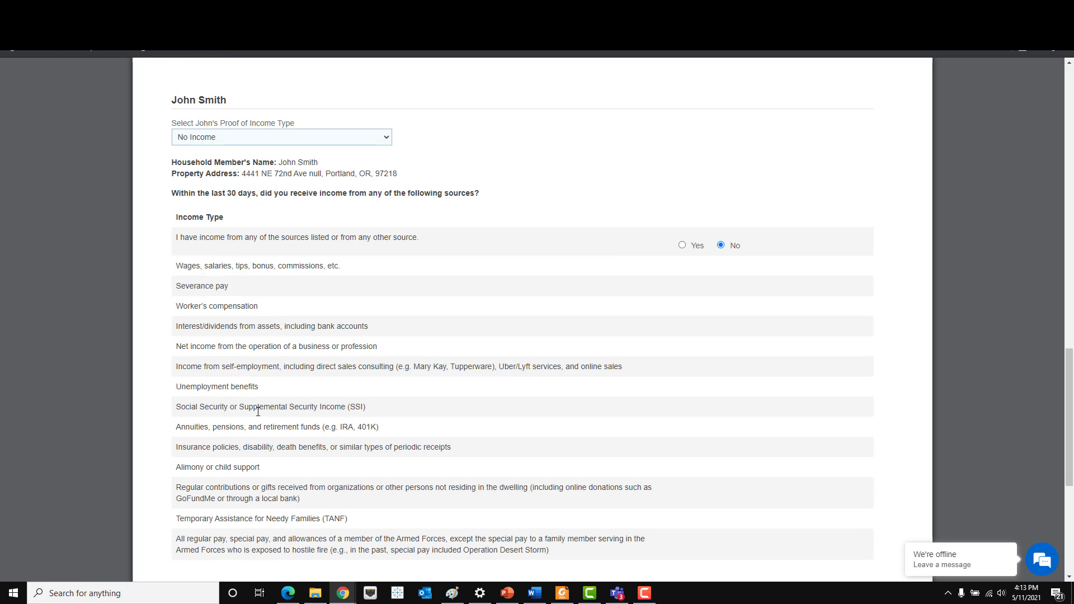
scroll(271, 537, down, 1)
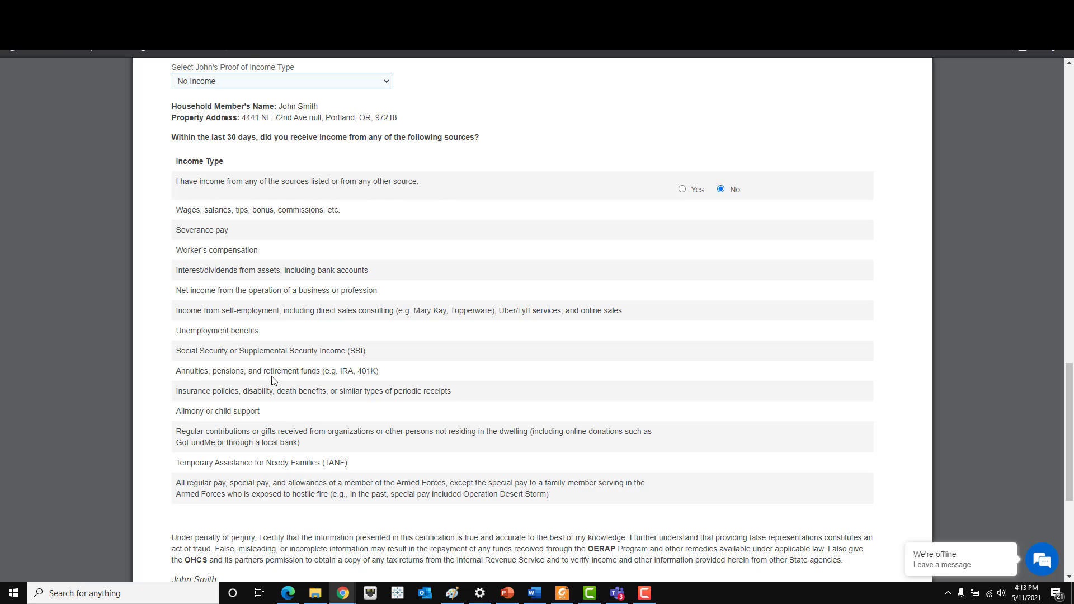
scroll(273, 380, up, 1)
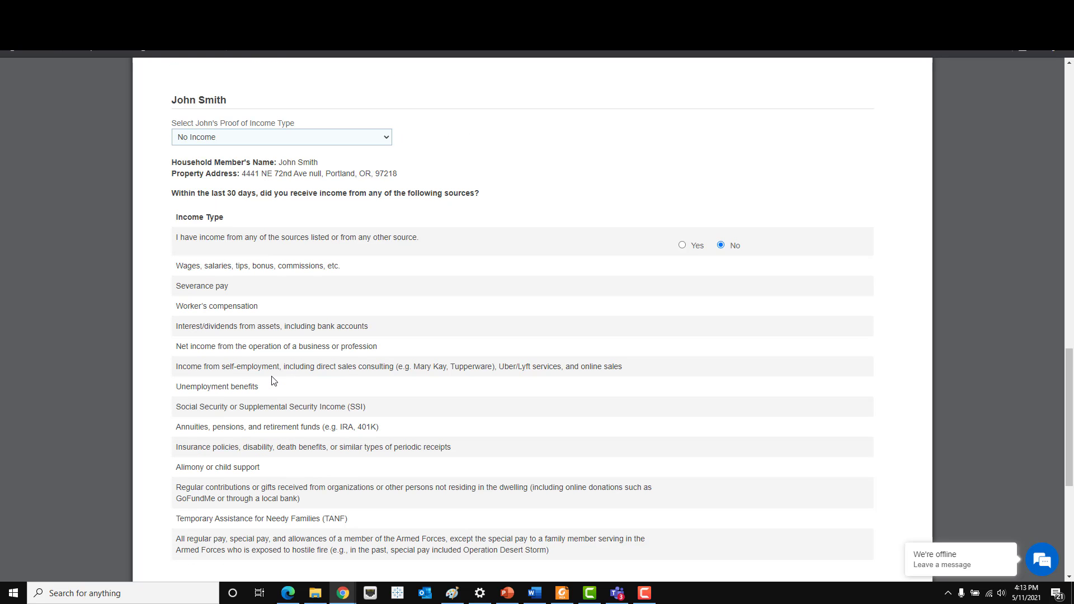
click(721, 246)
scroll(721, 250, down, 6)
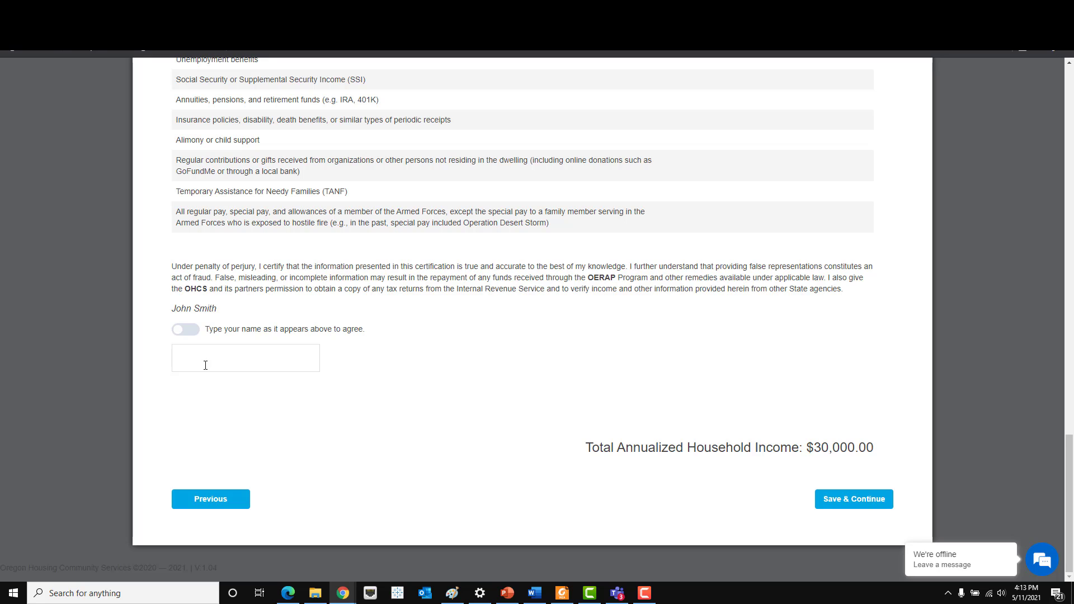
- Sign the income certification with the member's full name so it reads I Agree, then save
click(205, 365)
text(John Smith)
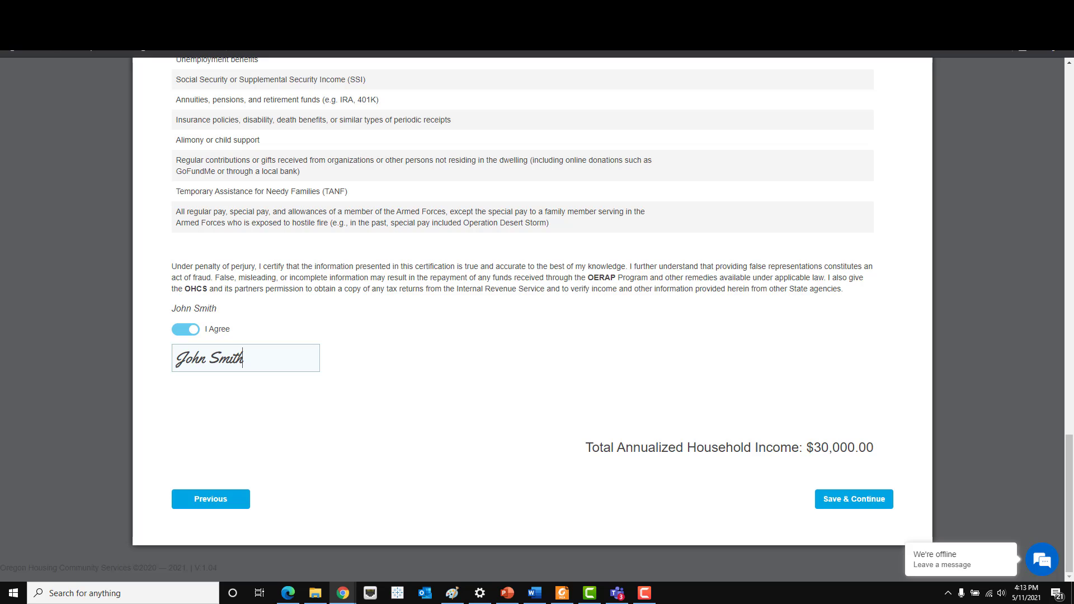
click(860, 506)
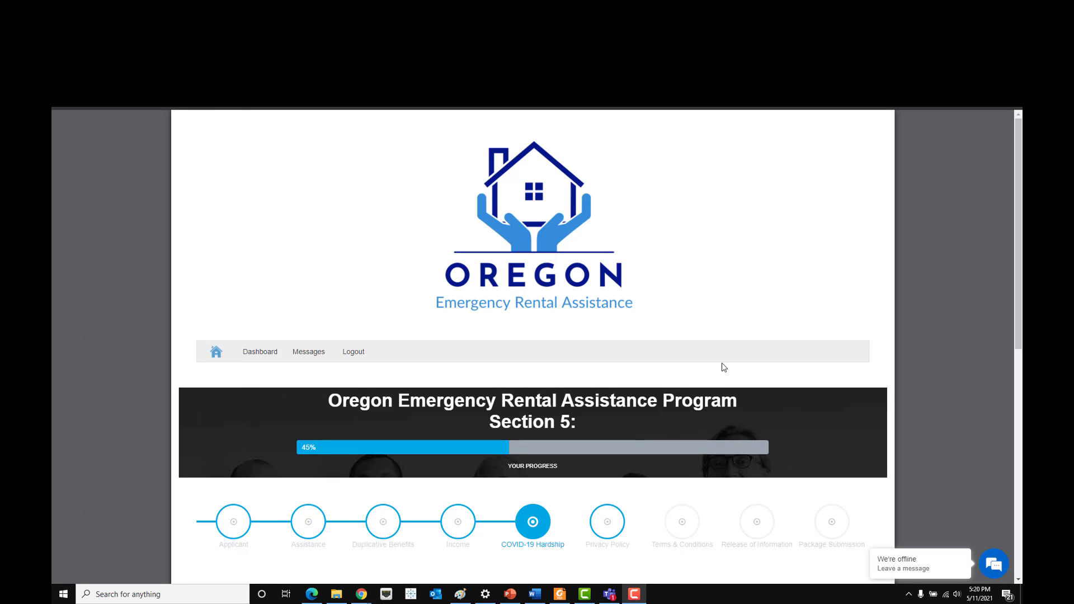
- Tick self-certification option I, a household member qualified for unemployment since March 13, 2020
scroll(722, 365, down, 2)
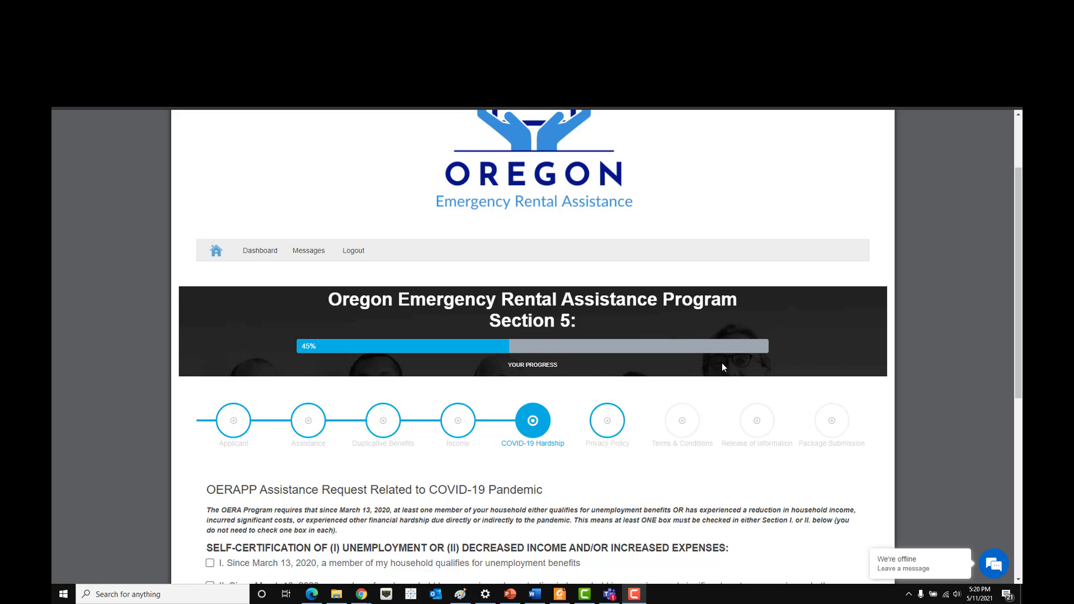
scroll(722, 363, down, 4)
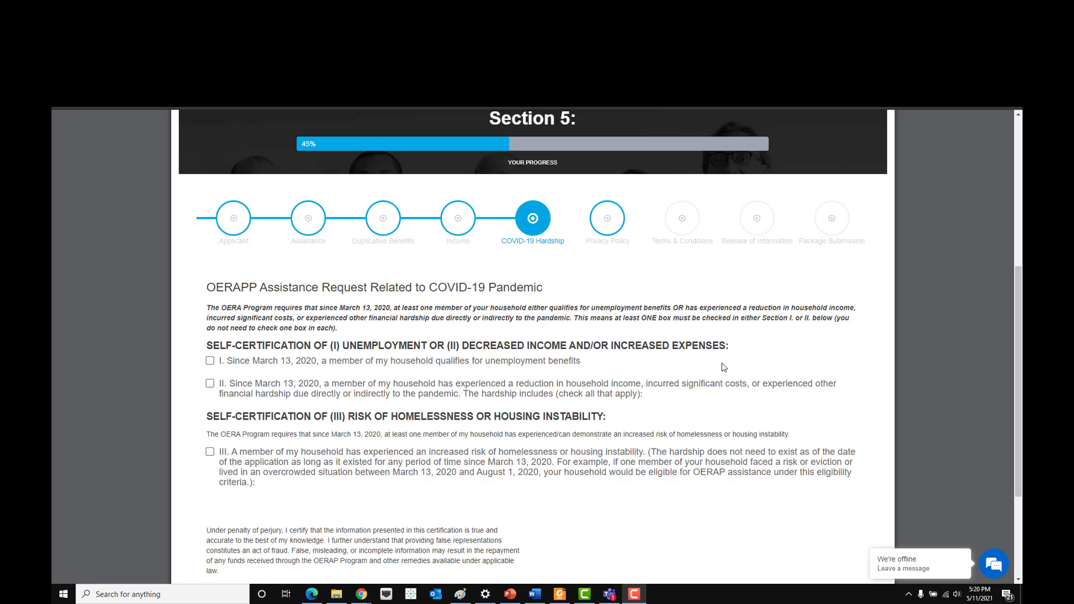
scroll(724, 367, down, 1)
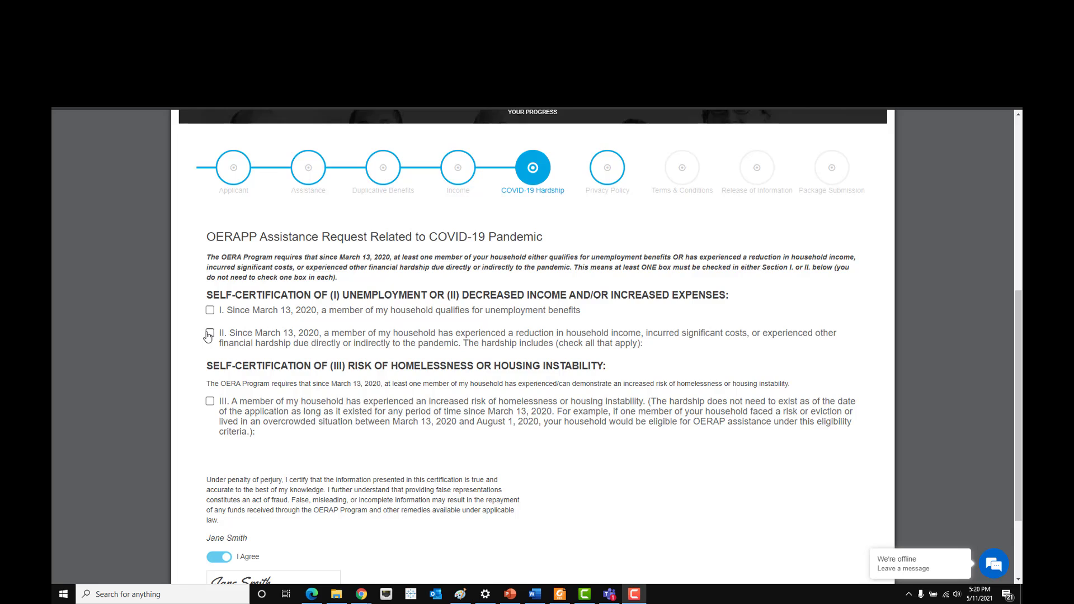
scroll(210, 356, down, 1)
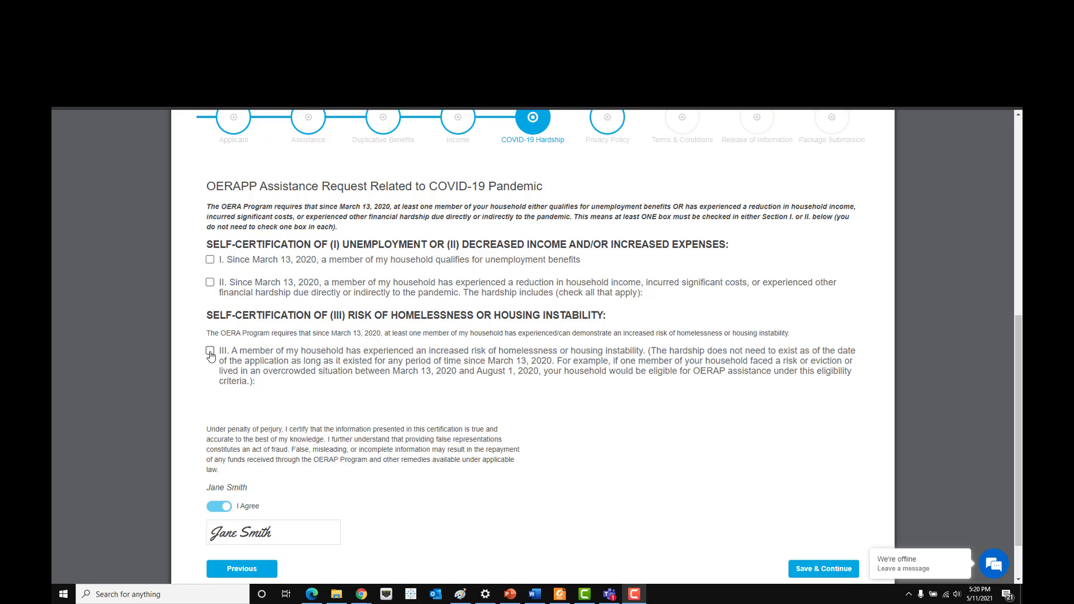
scroll(211, 356, up, 2)
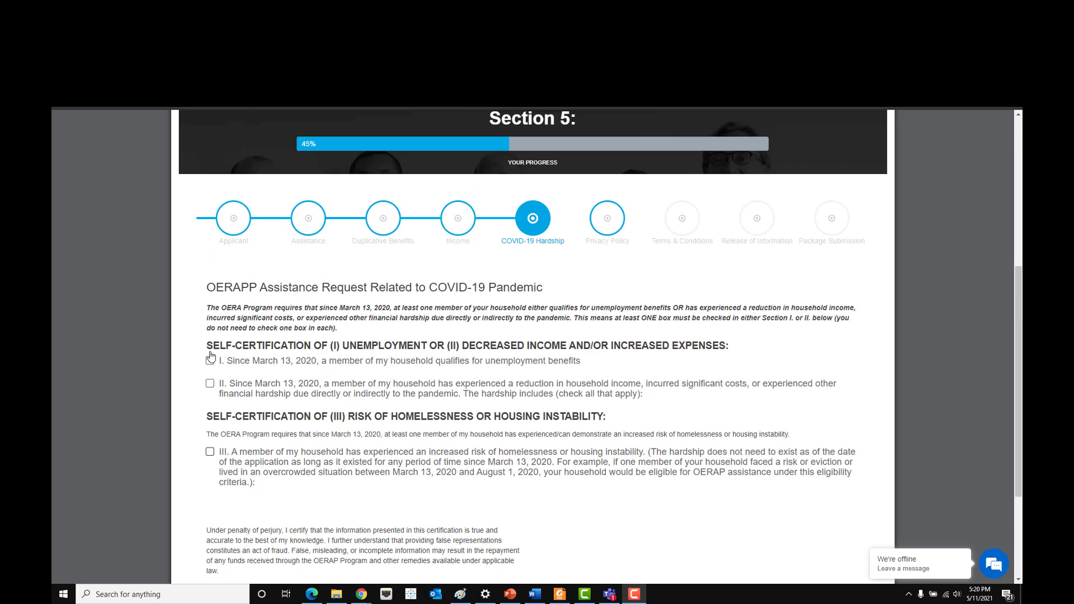
drag(559, 347, 714, 360)
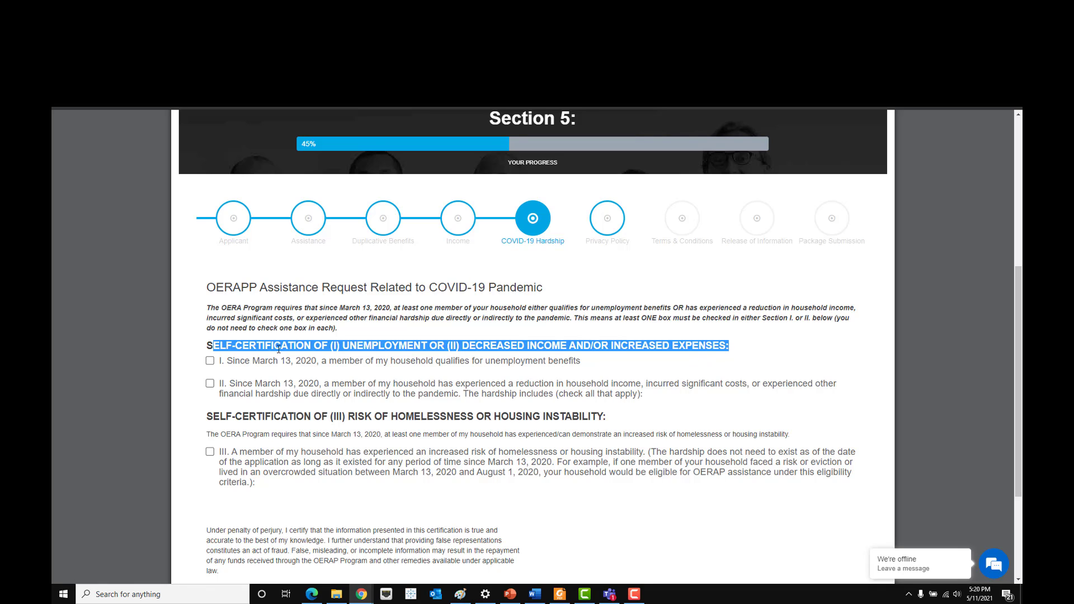
click(211, 372)
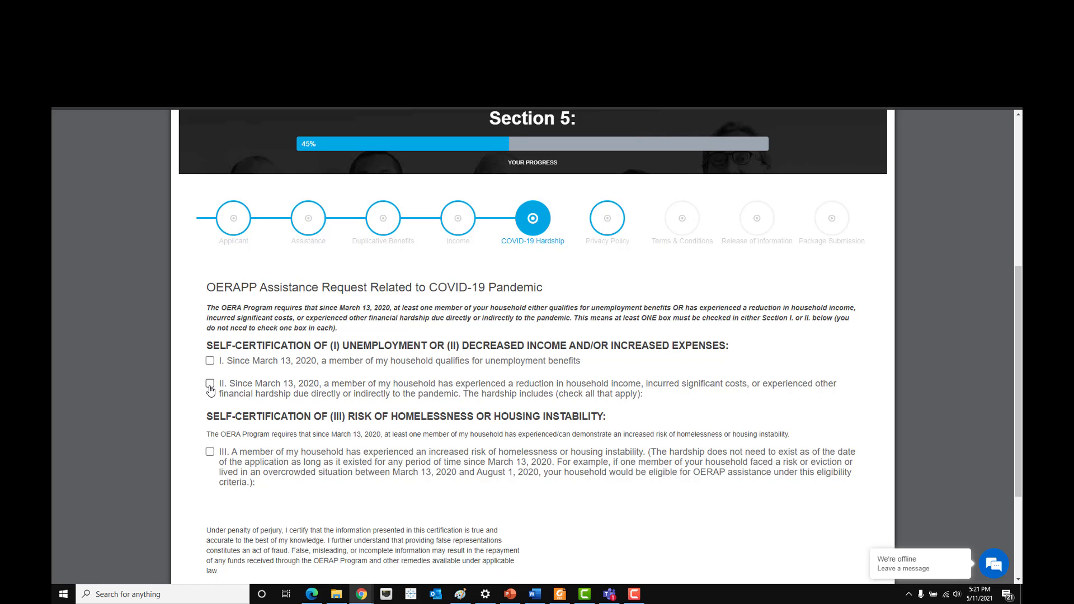
click(211, 361)
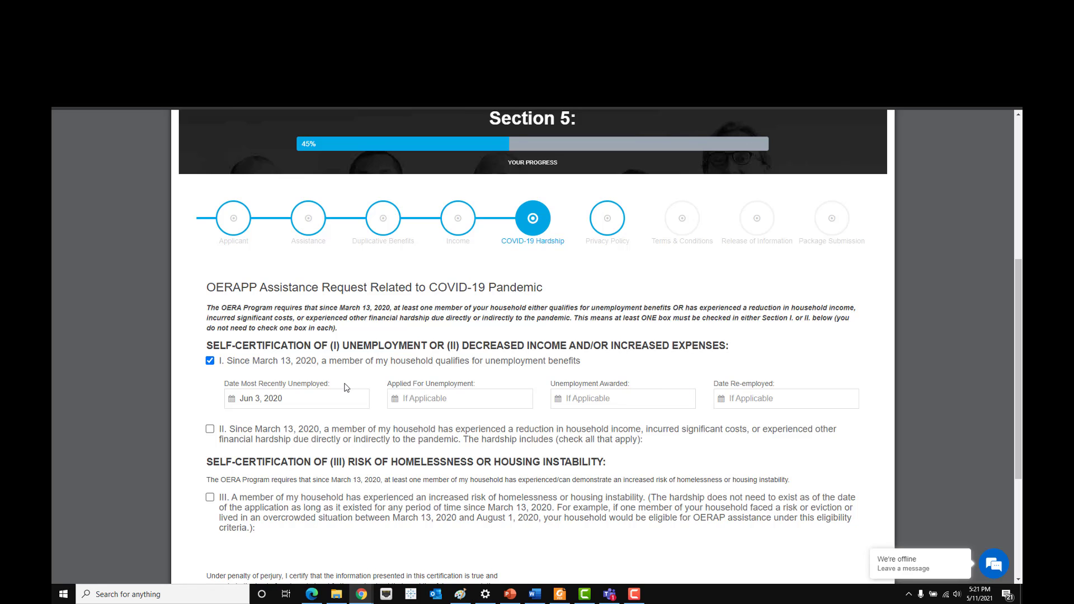
click(293, 398)
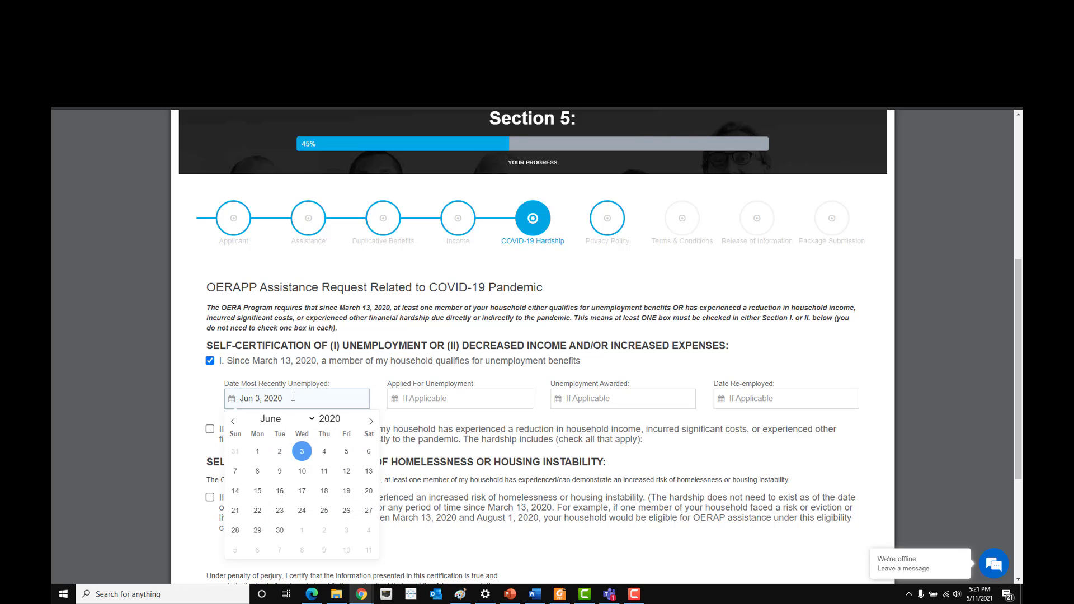
triple_click(293, 397)
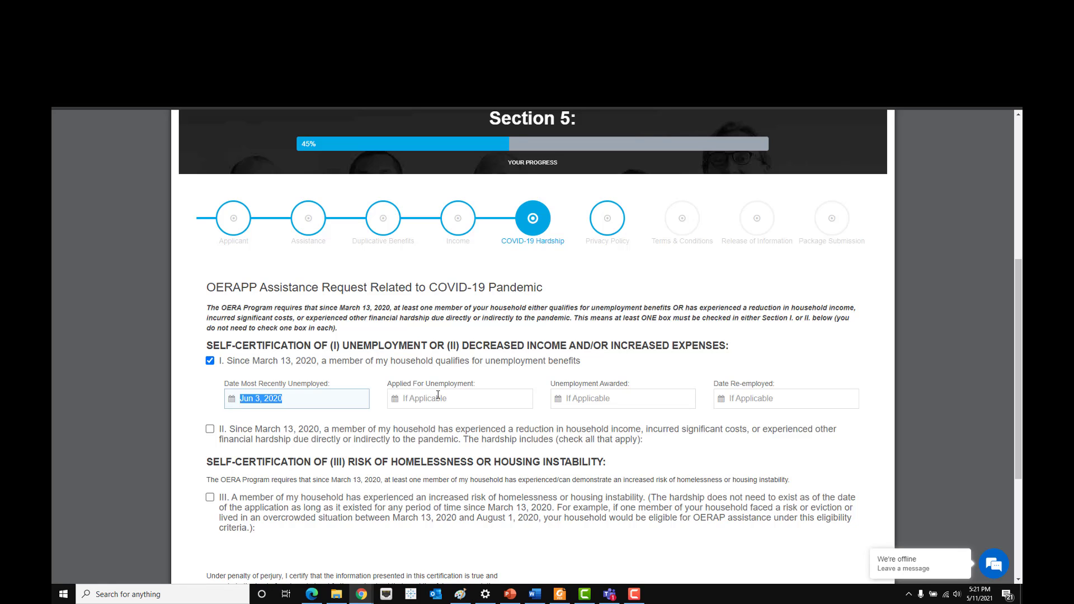
click(438, 396)
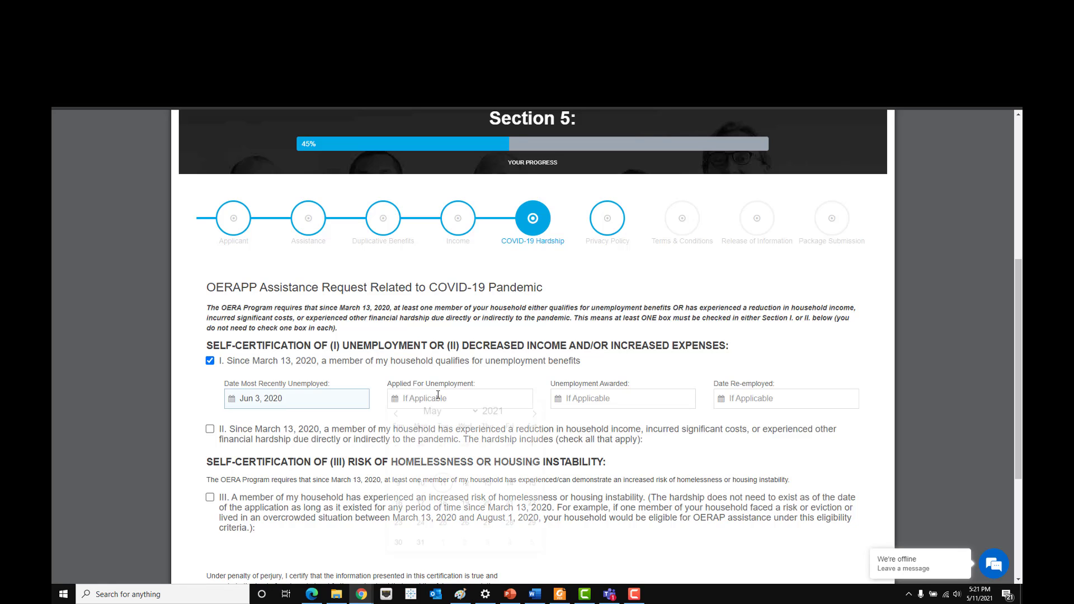
click(654, 403)
click(761, 396)
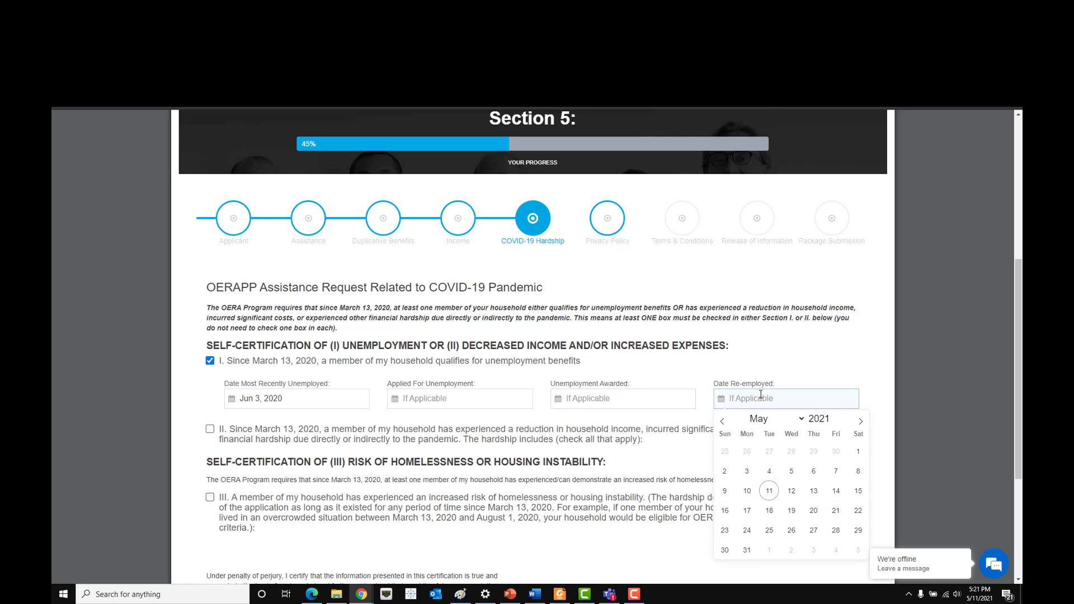
scroll(761, 395, down, 1)
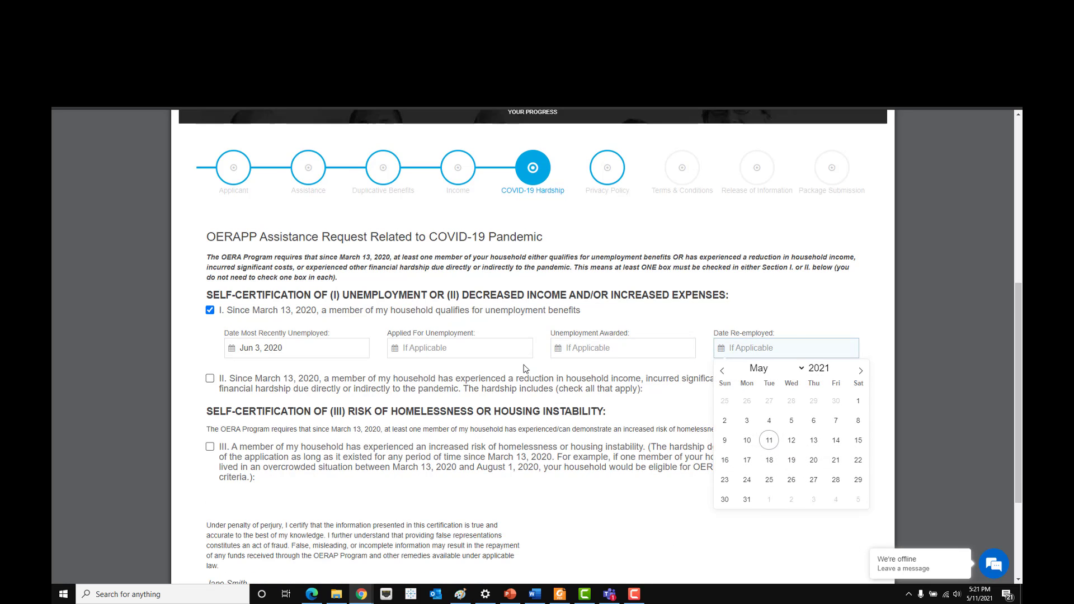
scroll(526, 369, down, 2)
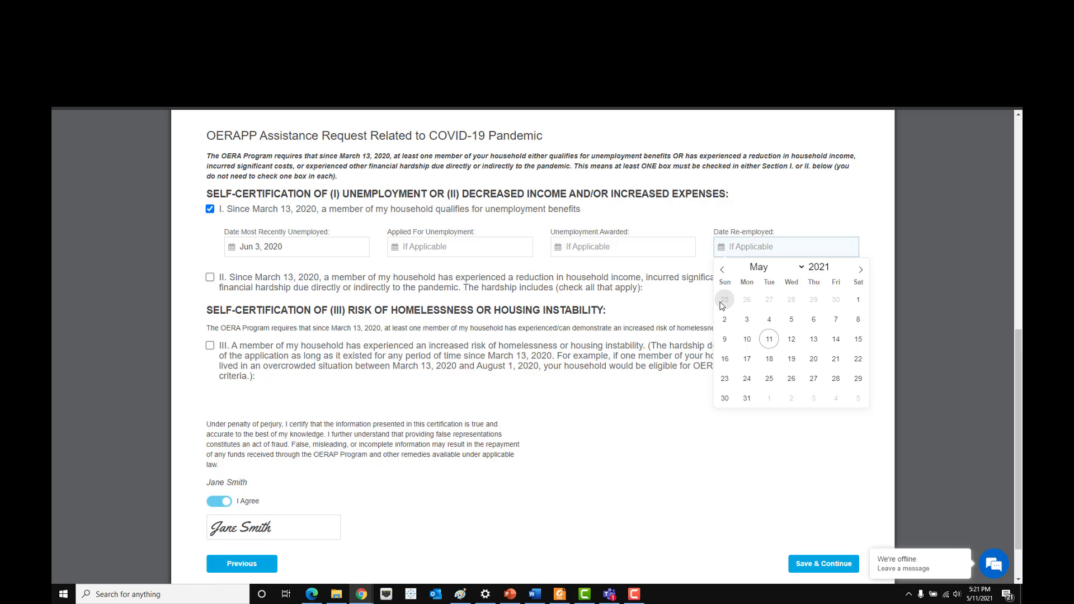
- Tick hardship option II for reduced income or increased costs and untick option I
click(210, 278)
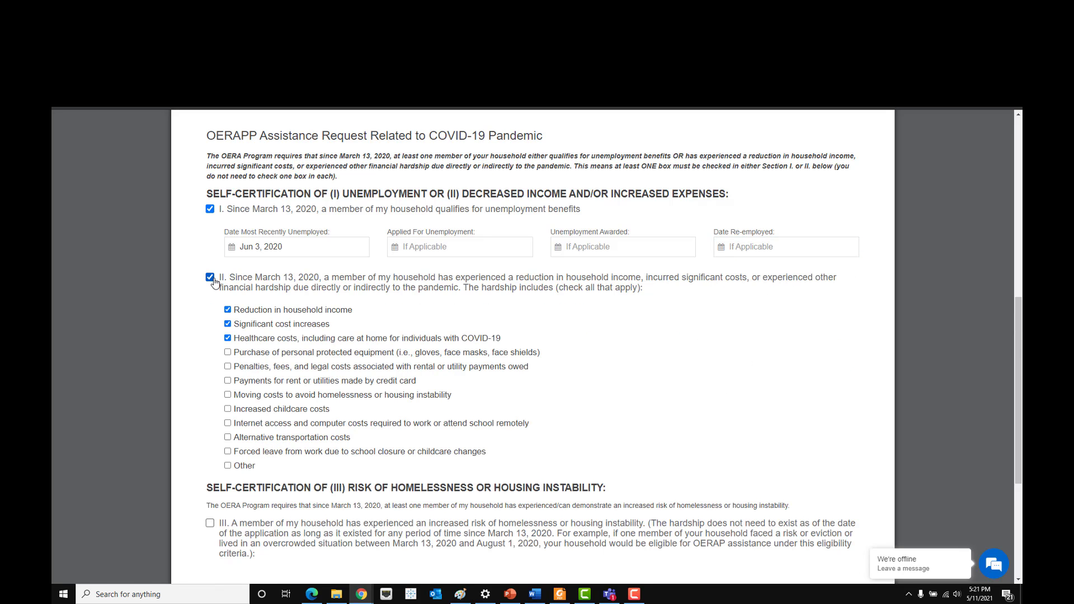
click(209, 209)
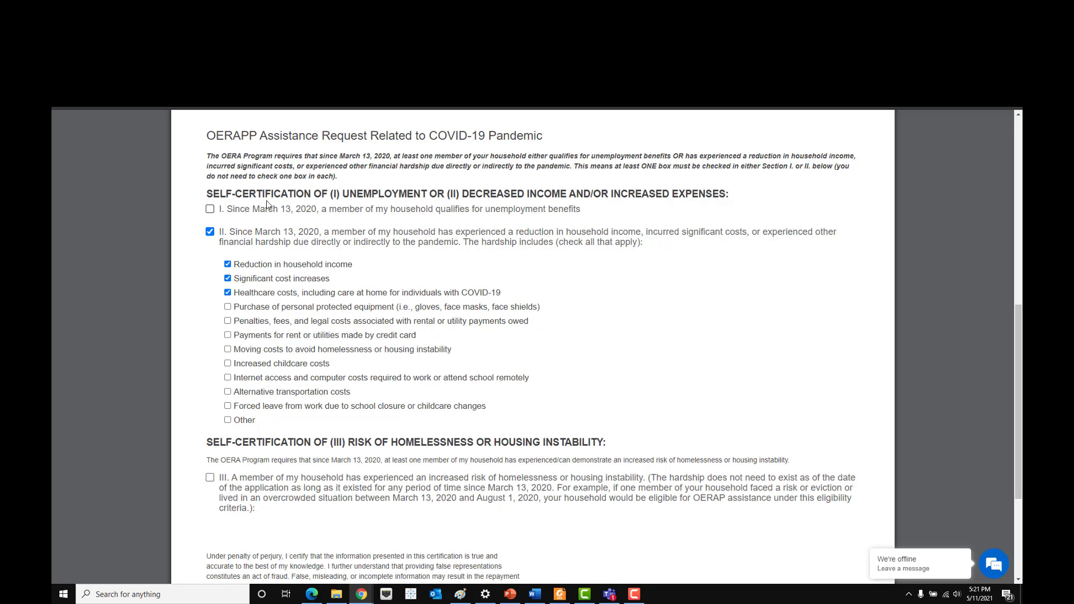
drag(219, 194, 730, 195)
click(627, 224)
scroll(640, 227, down, 2)
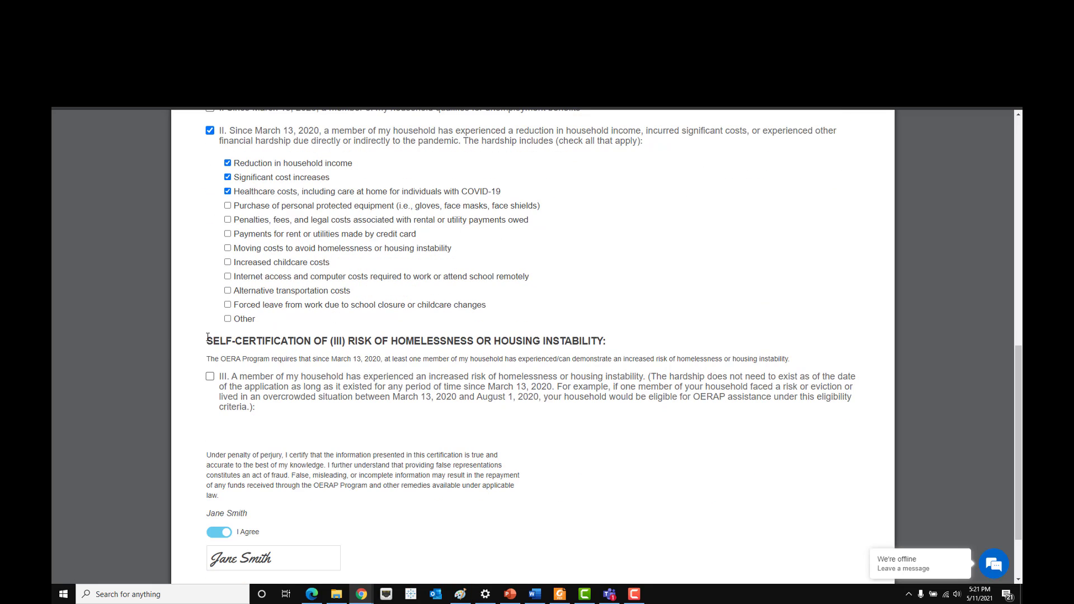
drag(208, 340, 565, 340)
click(565, 341)
- Claim option III with Risk of eviction as the hardship, confirm the signature, and save
click(211, 379)
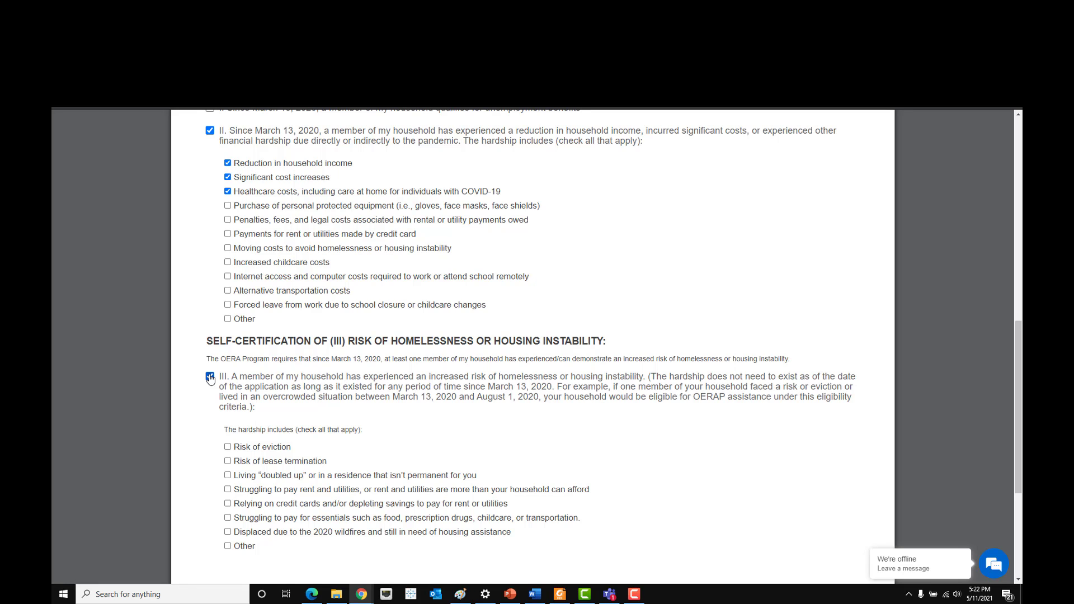
scroll(211, 379, down, 2)
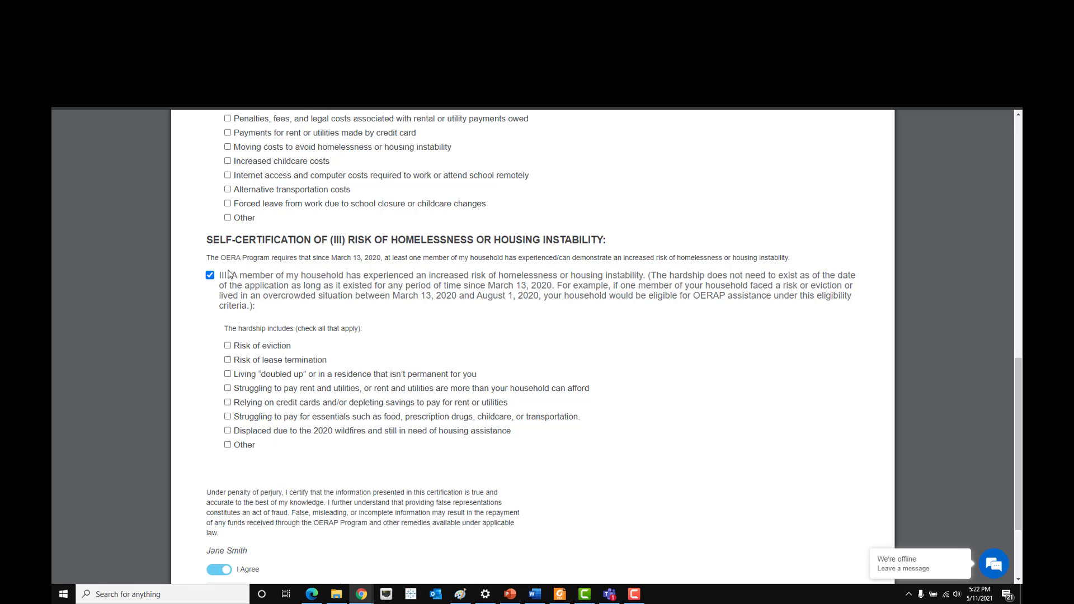
click(228, 346)
scroll(229, 348, down, 1)
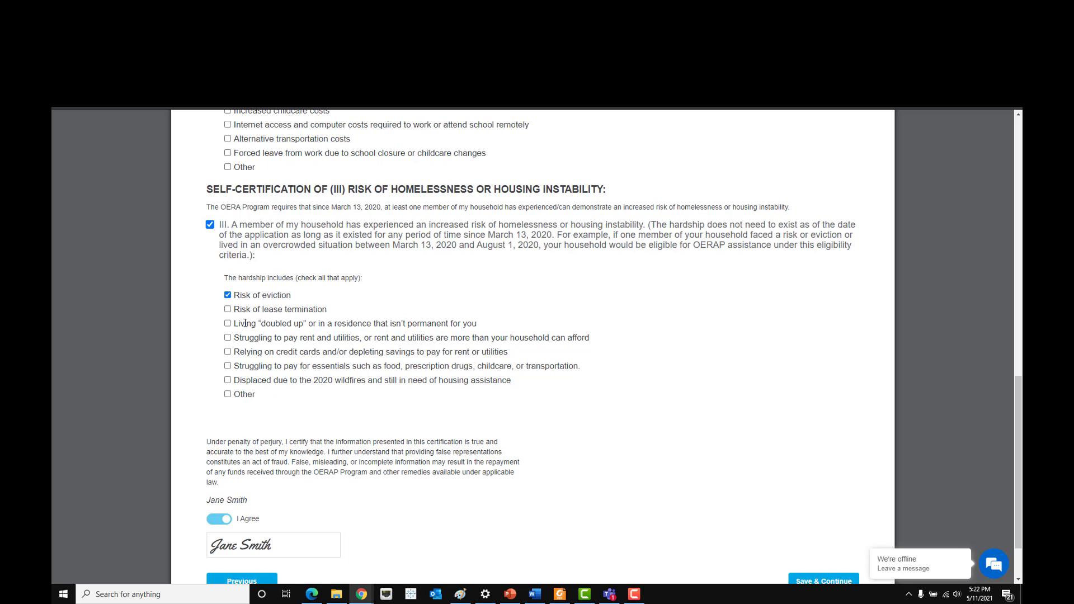
drag(234, 366, 256, 395)
click(308, 328)
scroll(308, 327, down, 2)
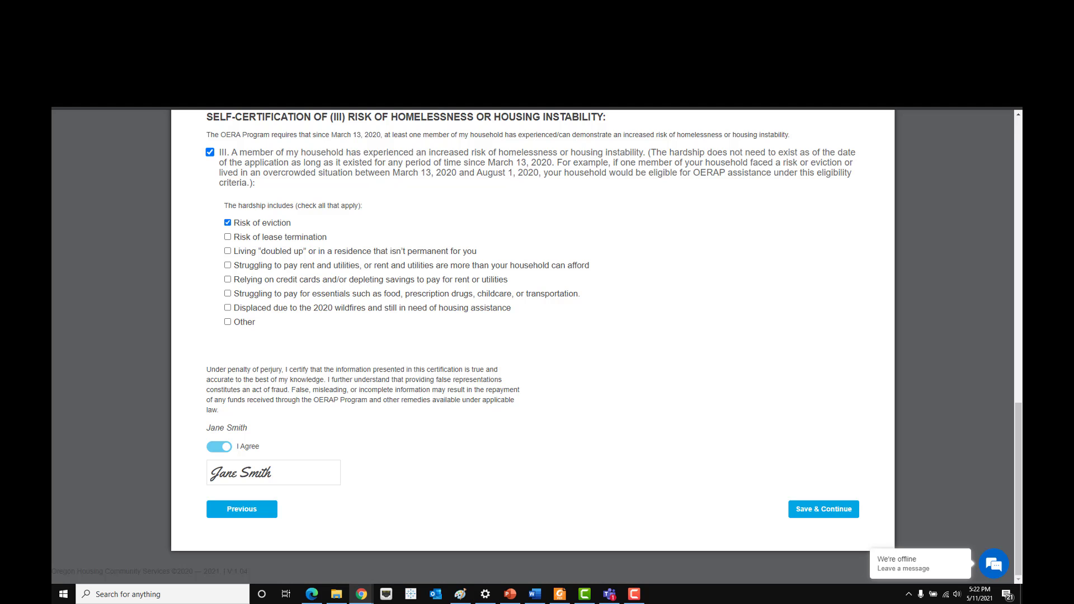
scroll(353, 317, up, 8)
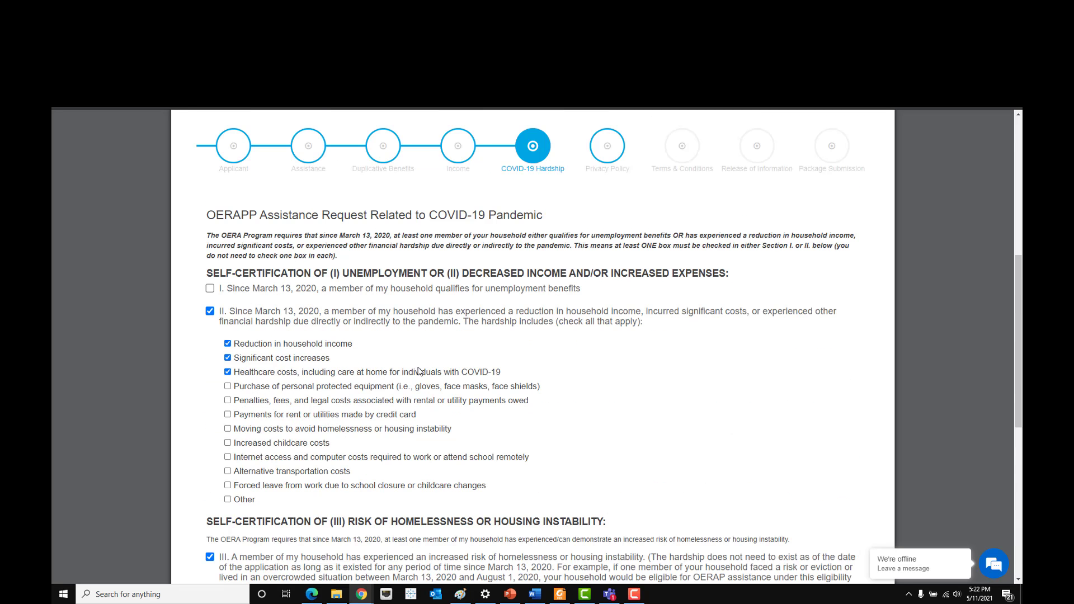
scroll(418, 372, down, 8)
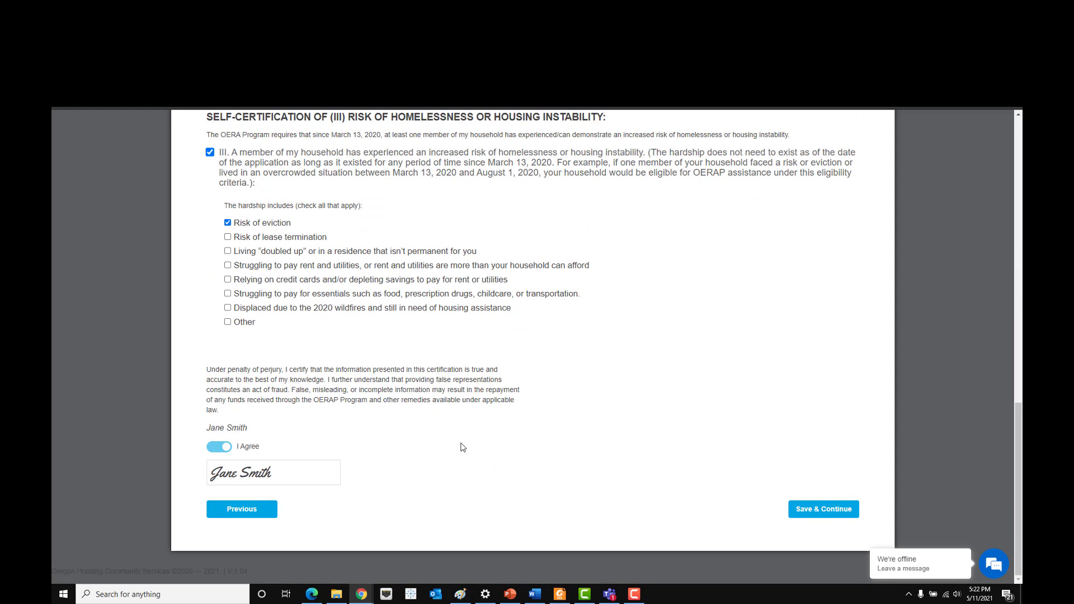
click(293, 476)
click(852, 514)
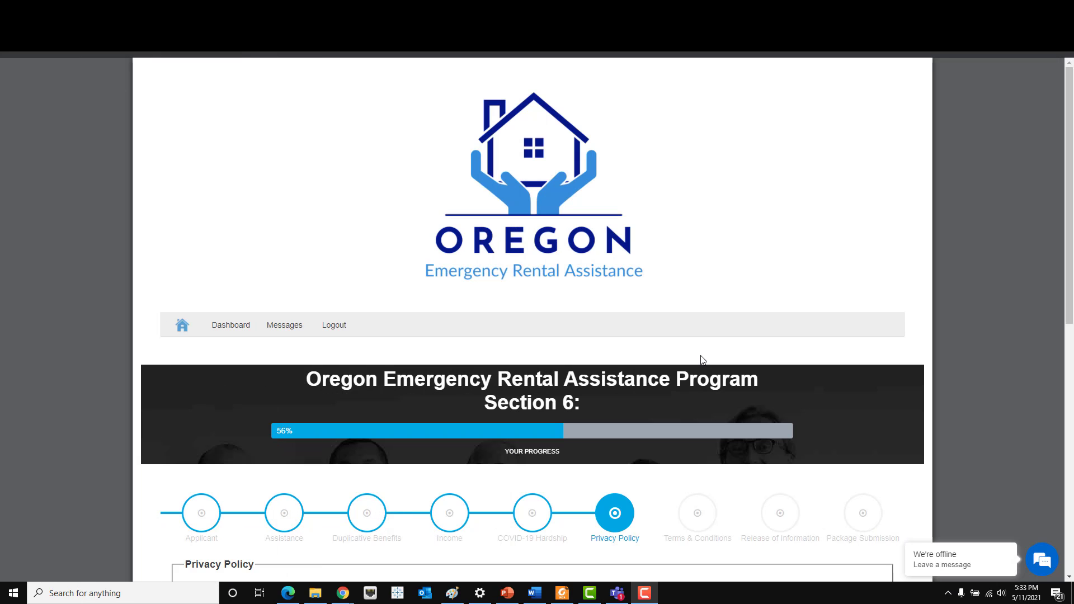
- Type each household member's full name in their Privacy Policy signature box, then save
scroll(704, 360, down, 2)
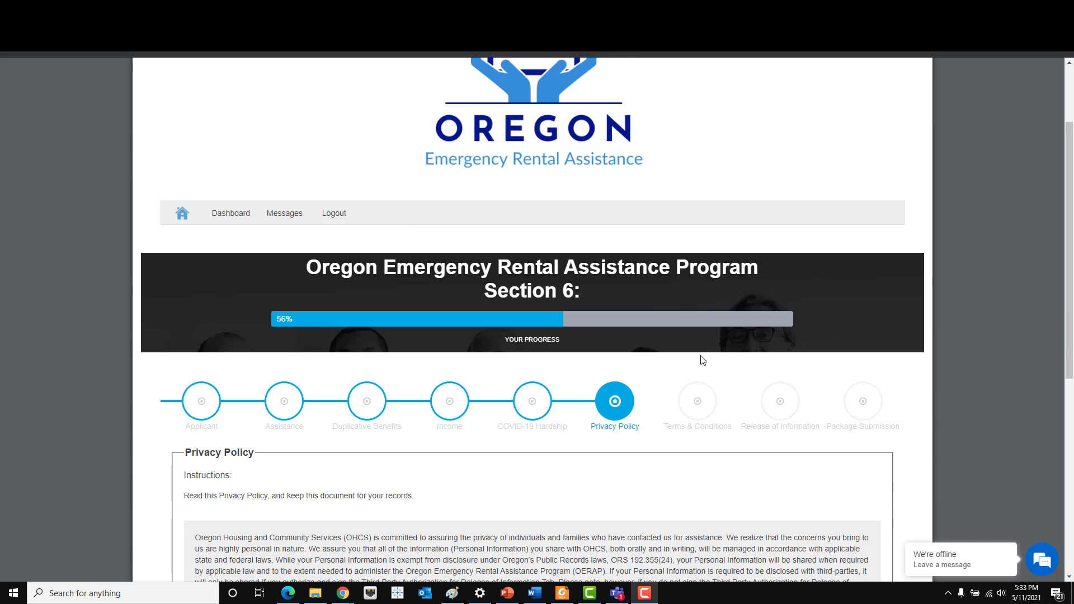
scroll(704, 360, down, 1)
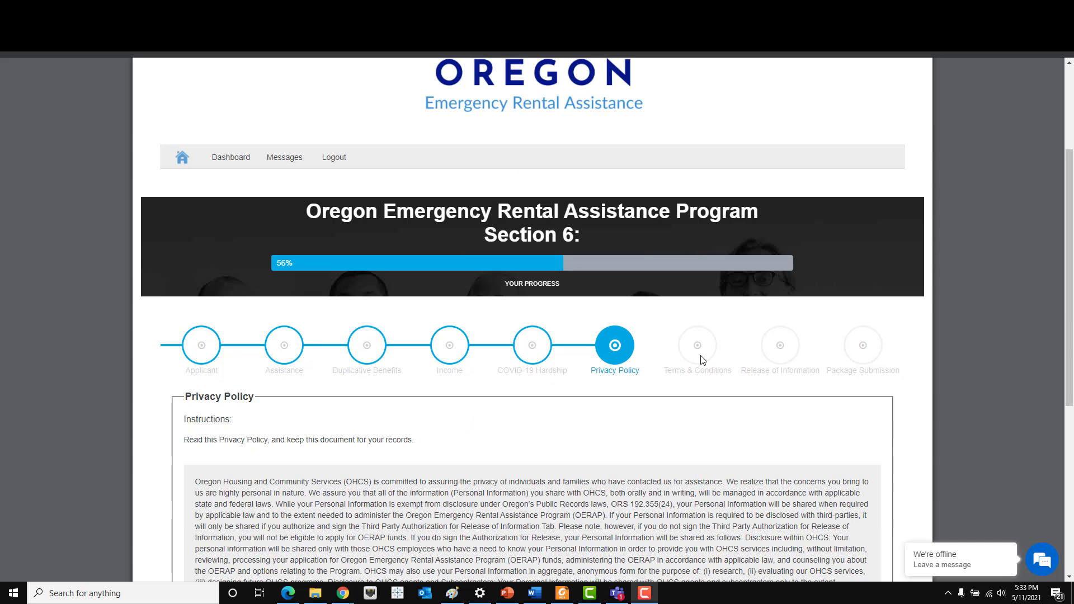
scroll(703, 360, down, 6)
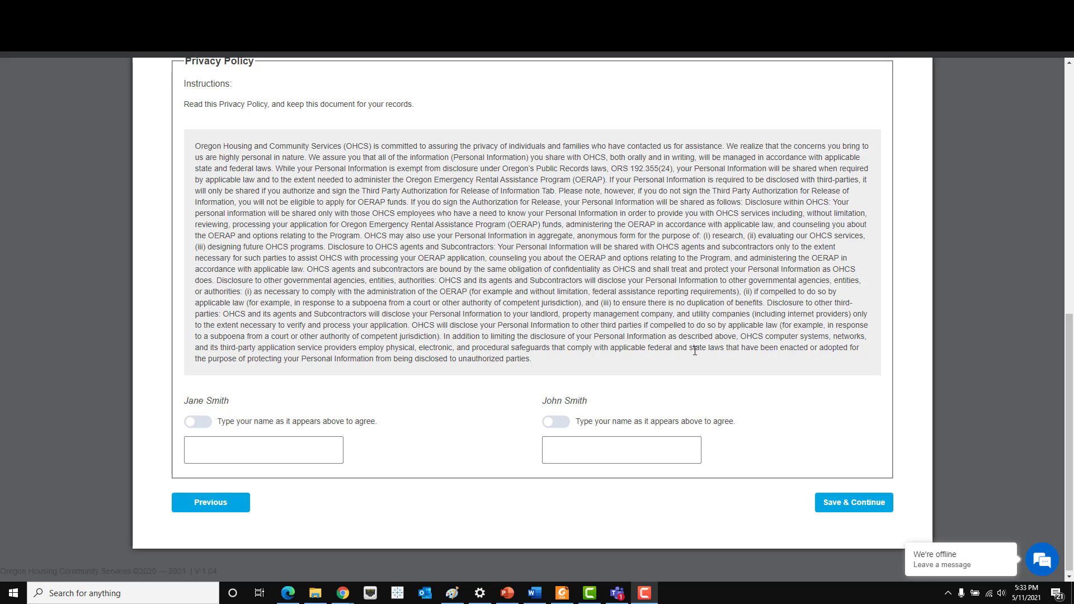
click(320, 451)
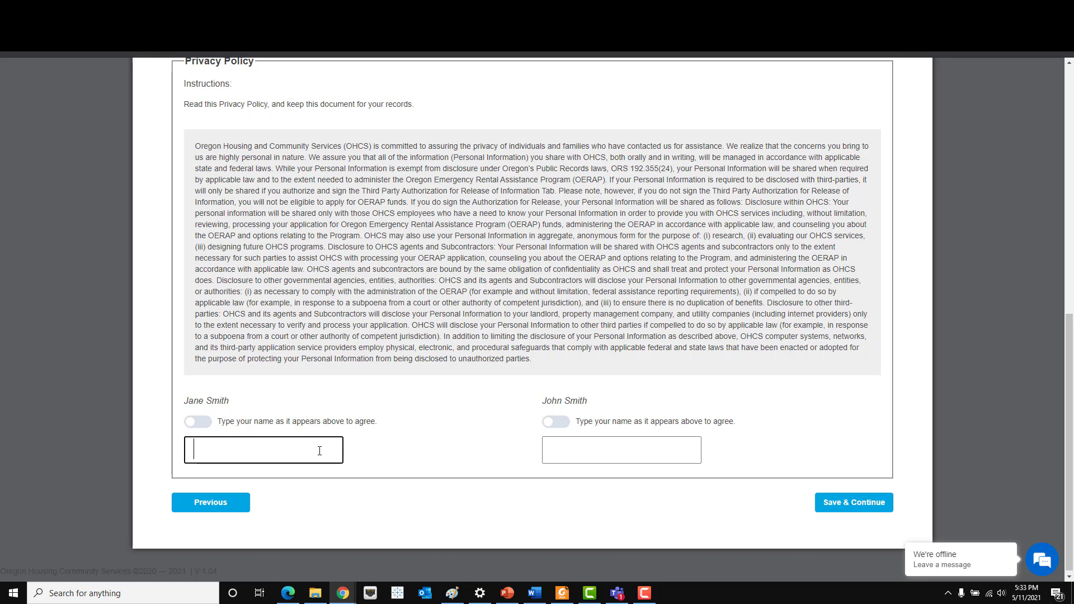
text(Jane Smith)
key(Tab)
text(John Smith)
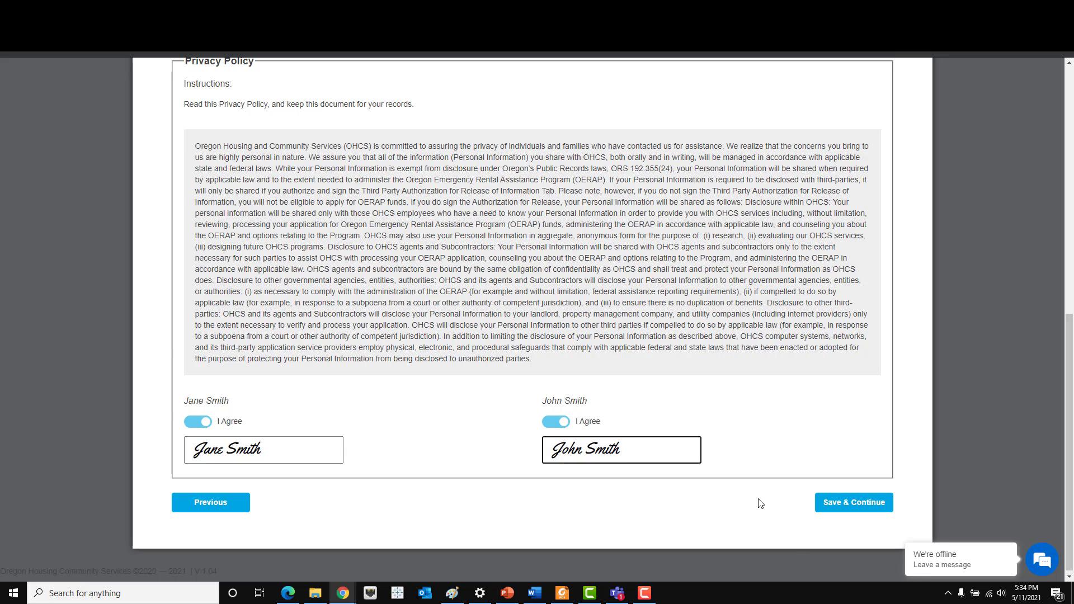
click(835, 513)
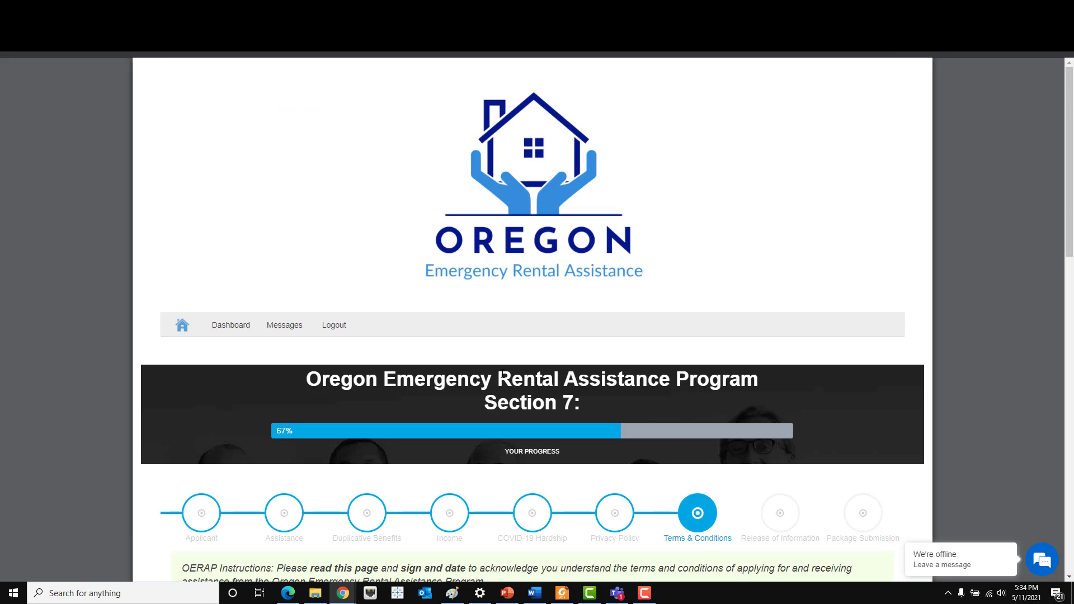
- Type both household members' full names in the Terms & Conditions signature boxes, then save
scroll(503, 378, down, 7)
scroll(504, 377, up, 2)
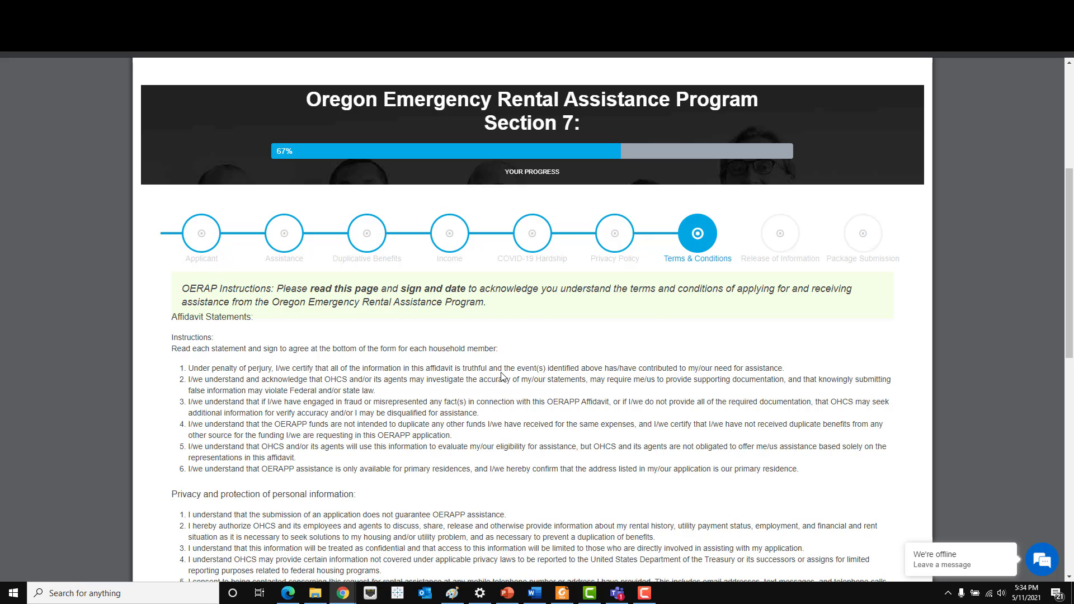
scroll(503, 377, down, 6)
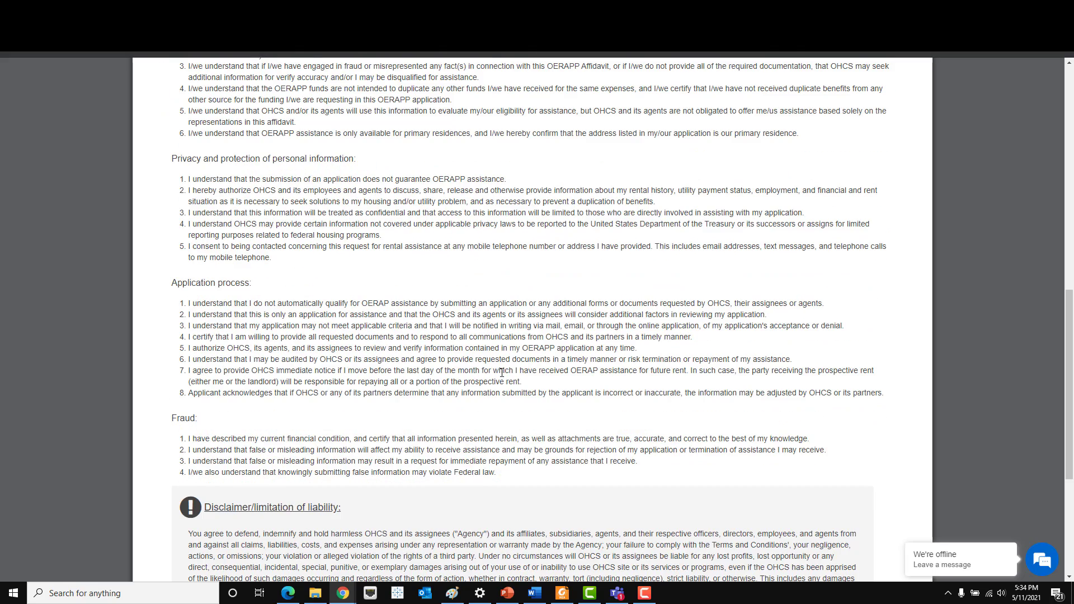
scroll(502, 373, down, 5)
click(312, 434)
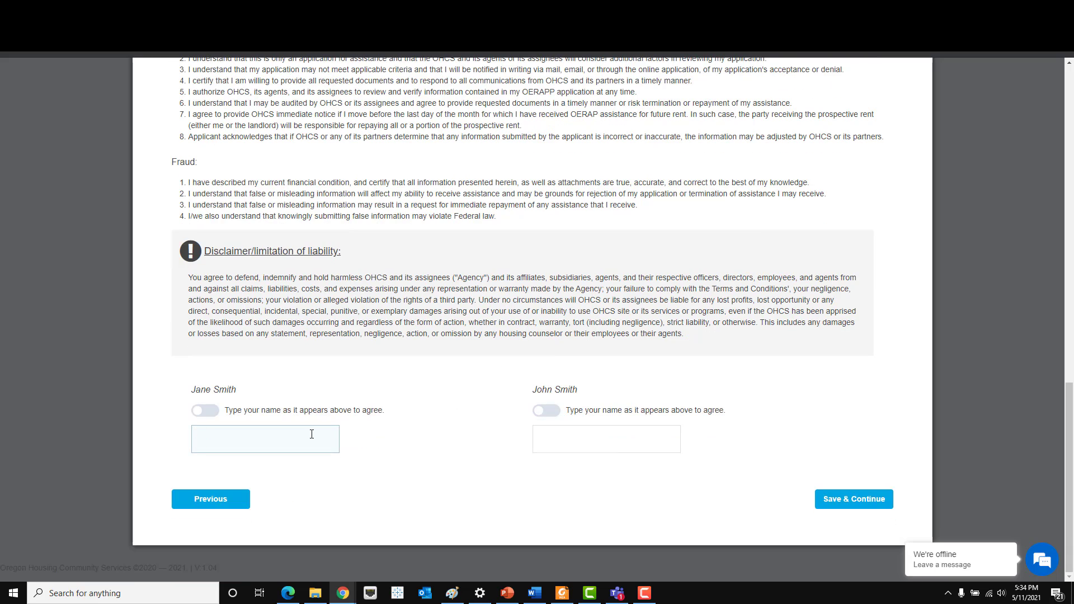
text(Jane Smith)
key(Tab)
text(Jo)
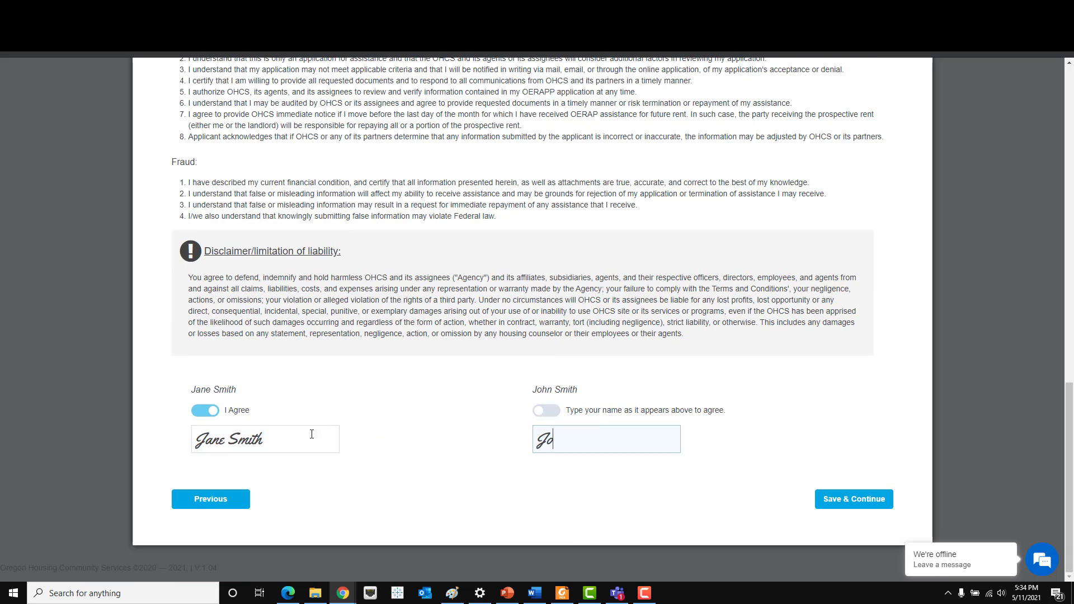
text(hn Smith)
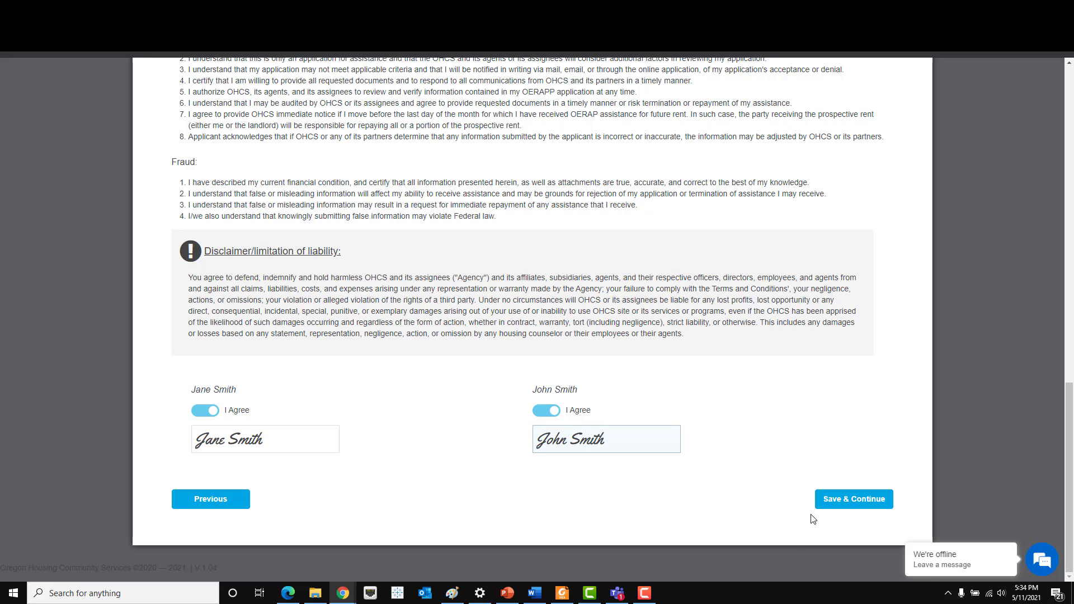
click(843, 503)
- Type both members' full names in the Release of Information signature boxes and save
scroll(676, 351, down, 2)
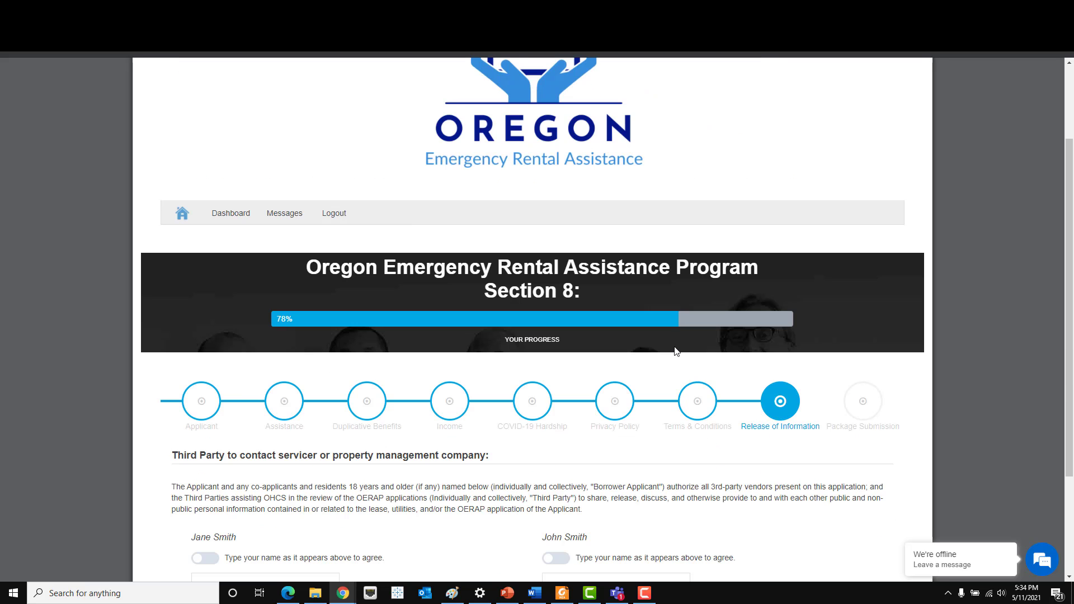
scroll(675, 350, down, 3)
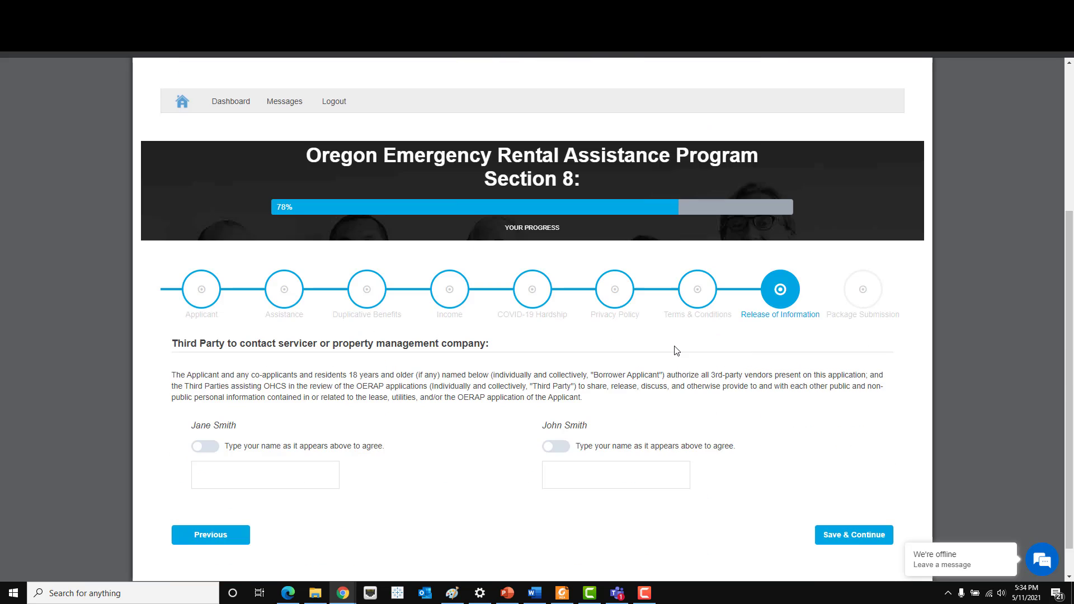
click(280, 442)
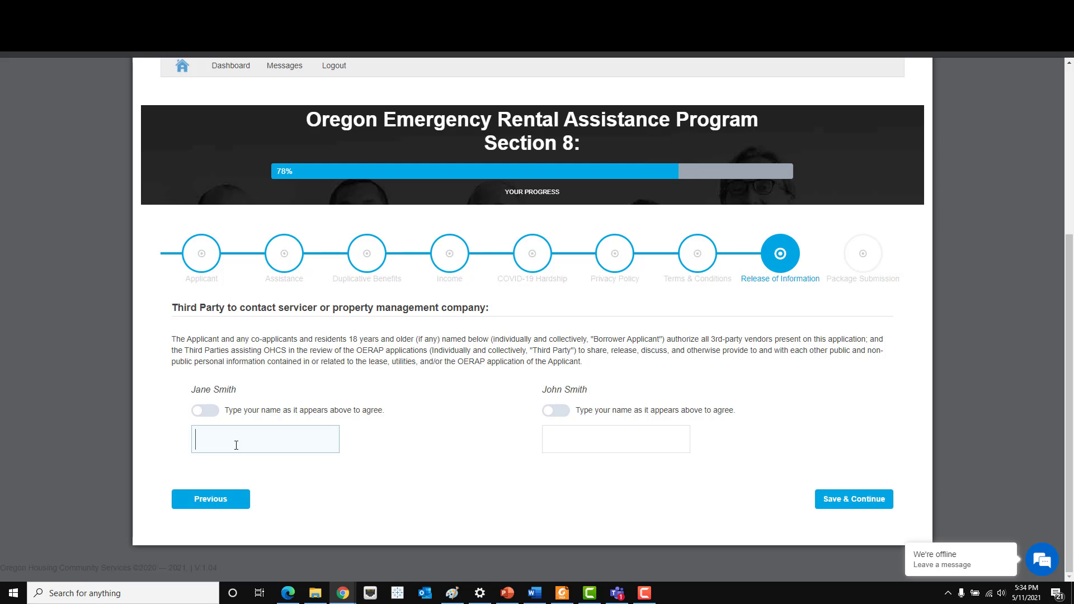
text(Jane SmithJo)
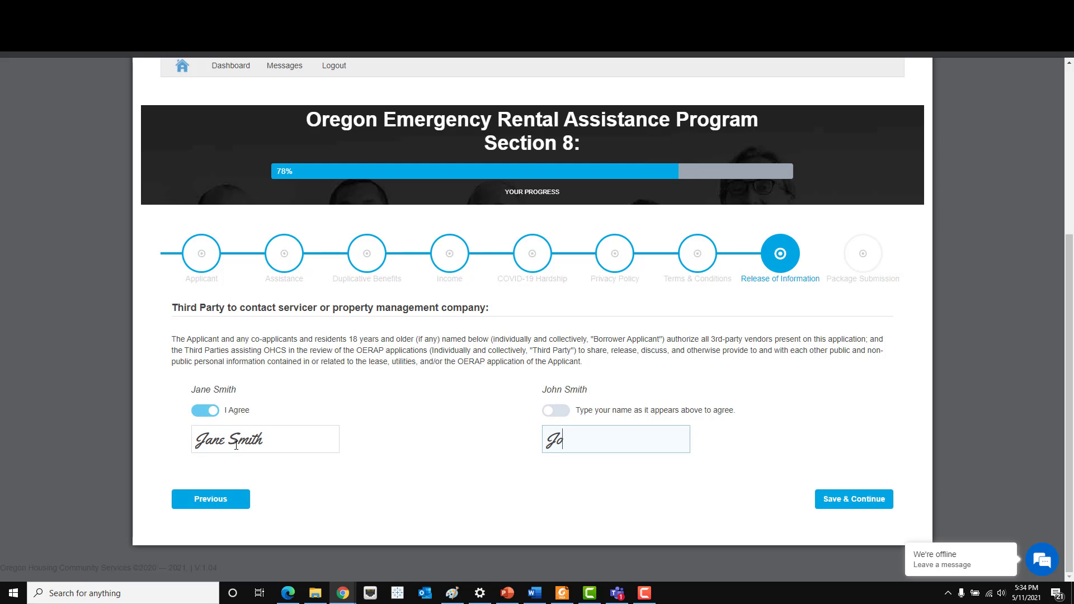
text(hn Smith)
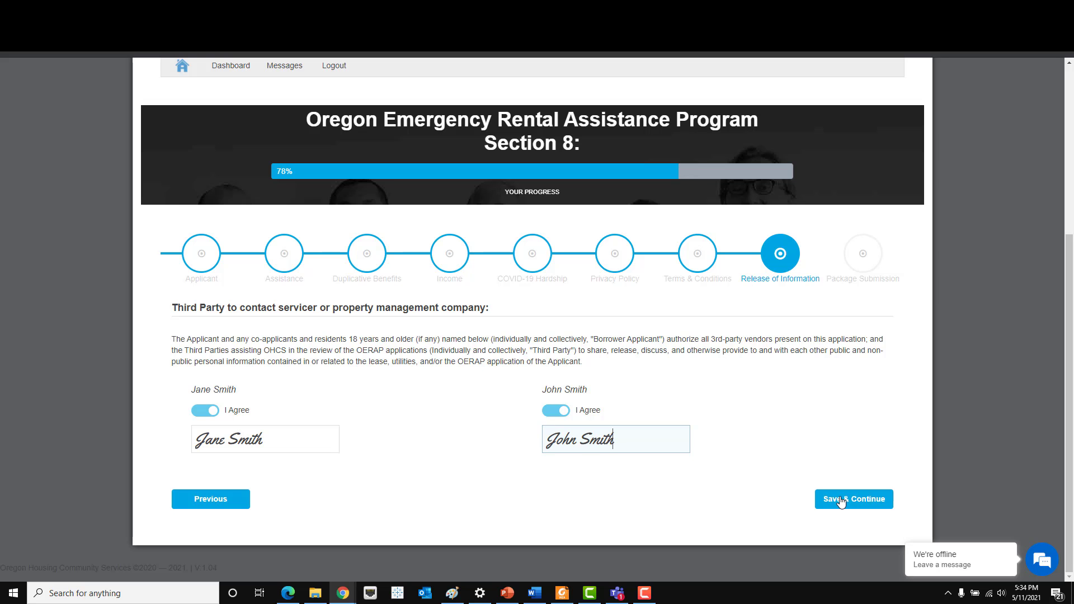
click(841, 500)
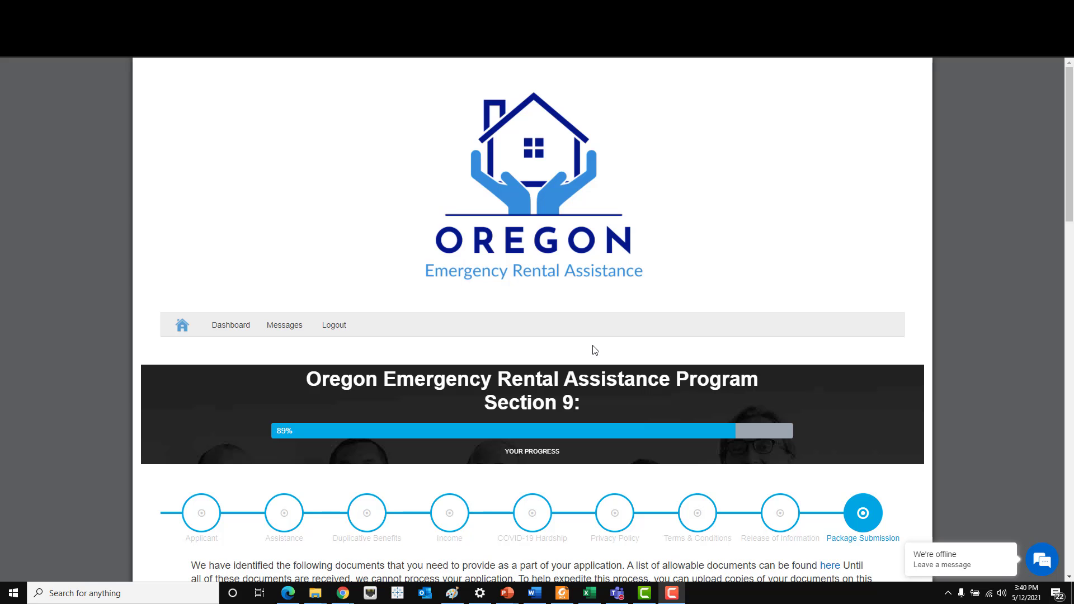
- Scroll down Package Submission to the required documents list with Upload, Fax and Mail options
scroll(595, 350, down, 4)
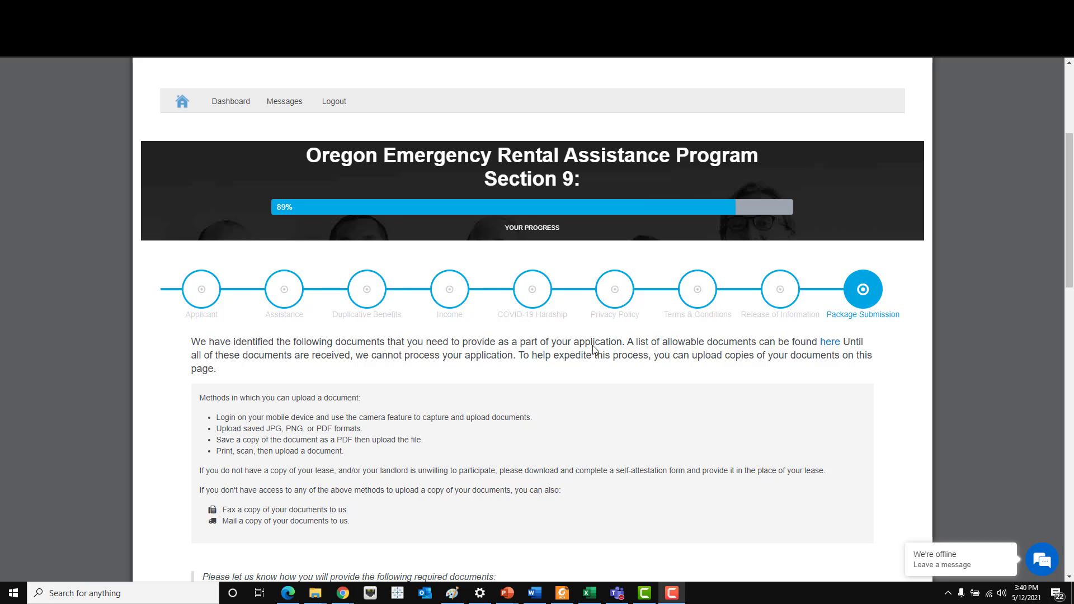
scroll(595, 350, down, 1)
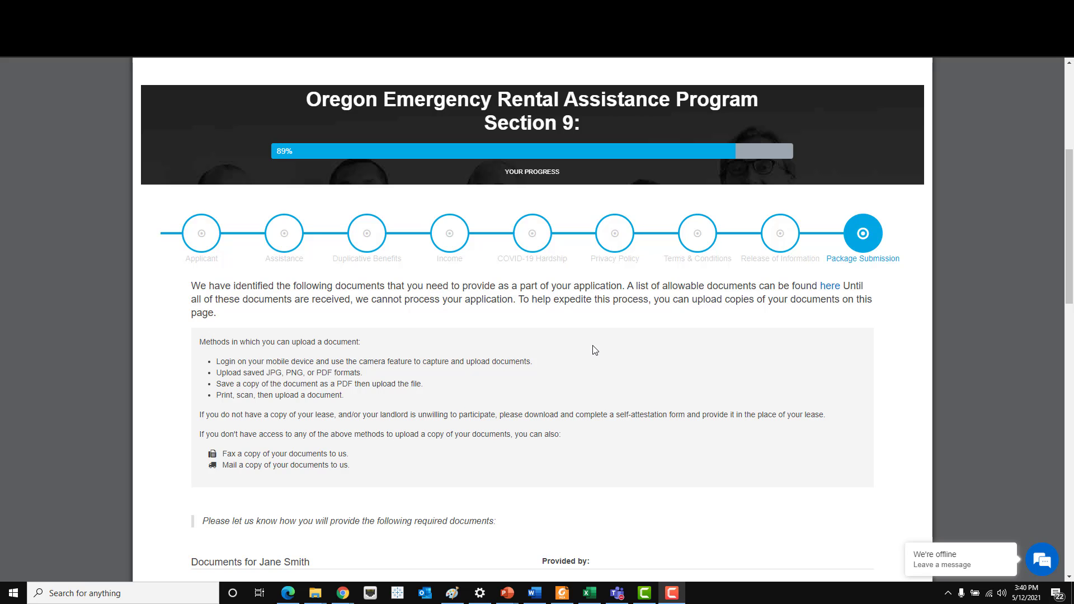
scroll(595, 350, down, 2)
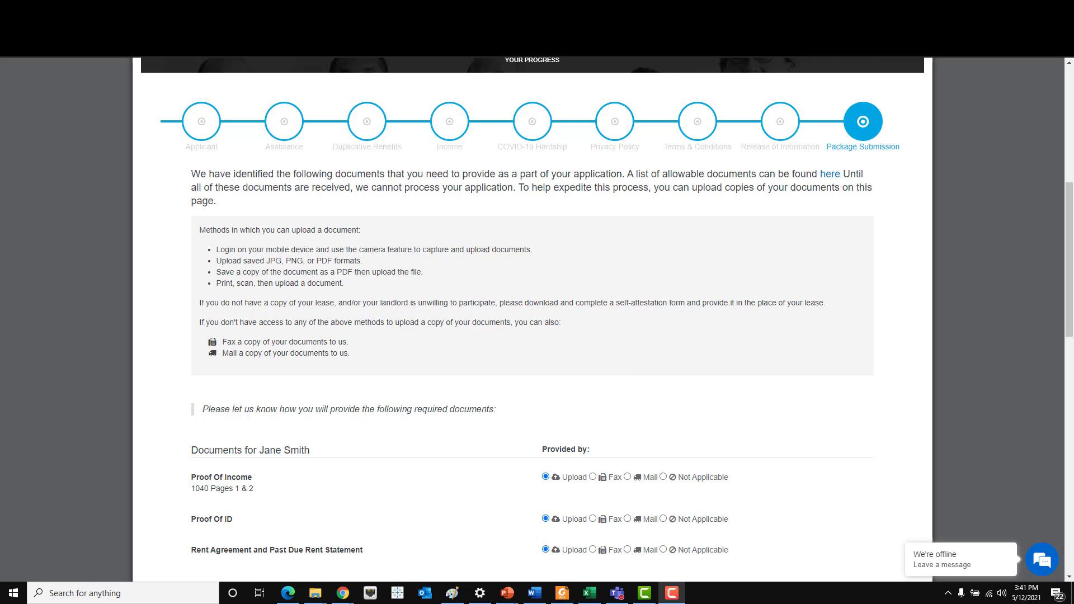
scroll(566, 399, down, 3)
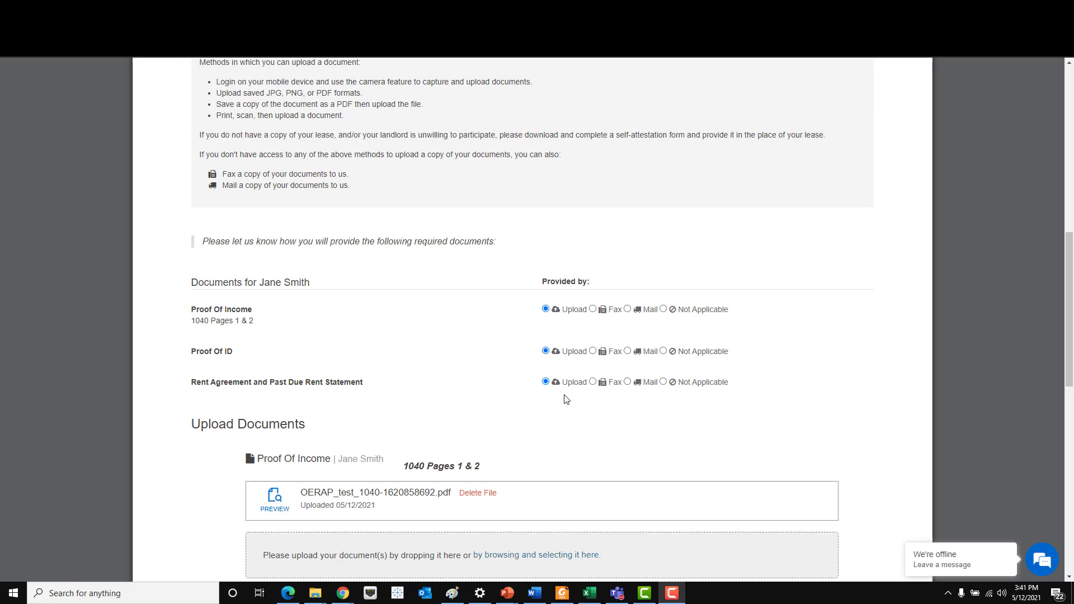
scroll(565, 399, down, 1)
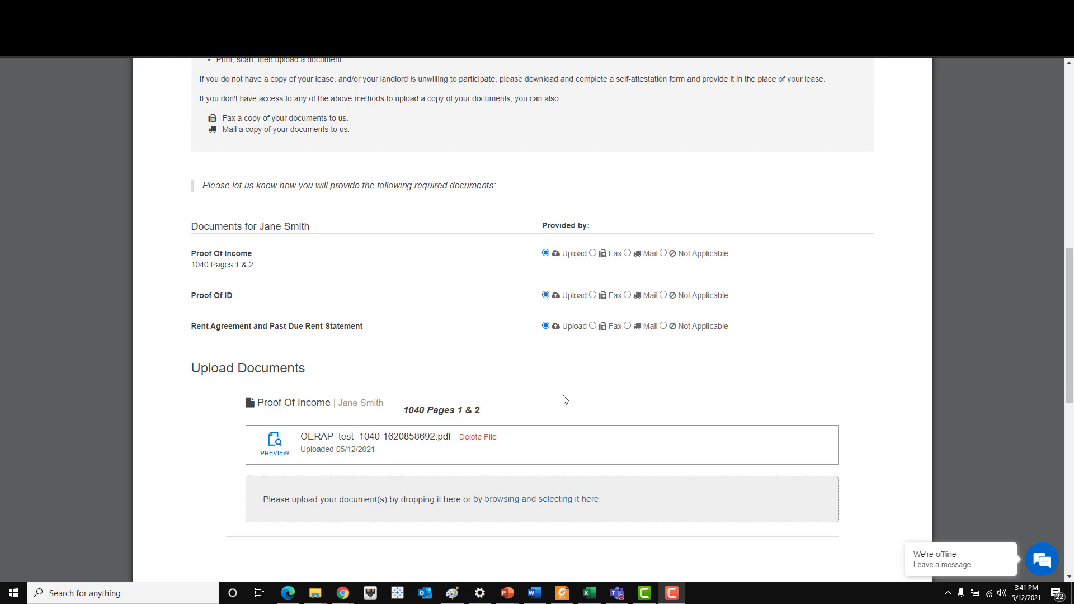
scroll(565, 399, down, 1)
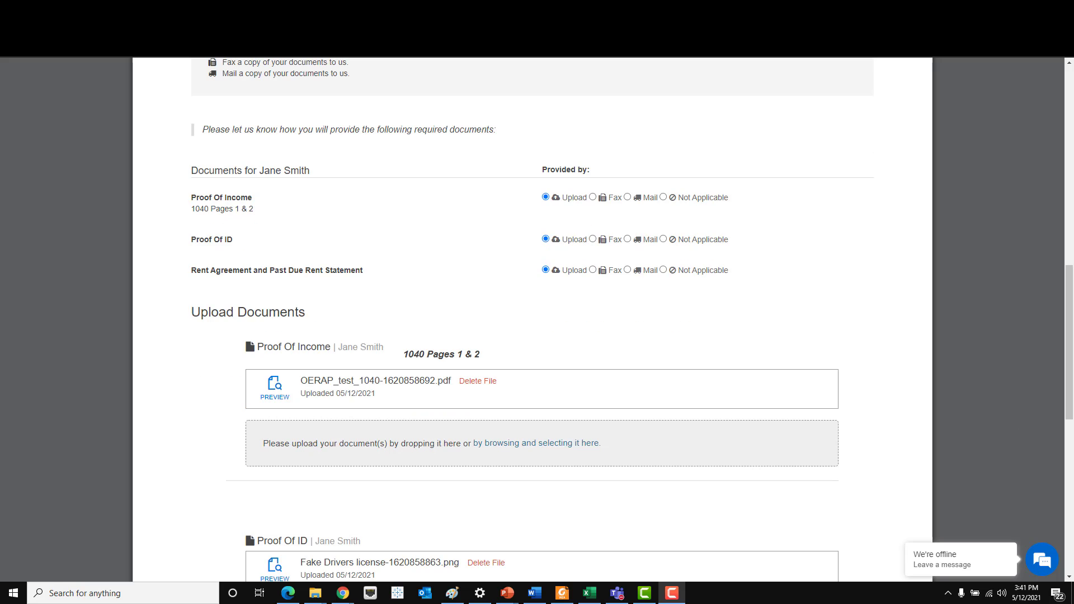
scroll(435, 350, down, 1)
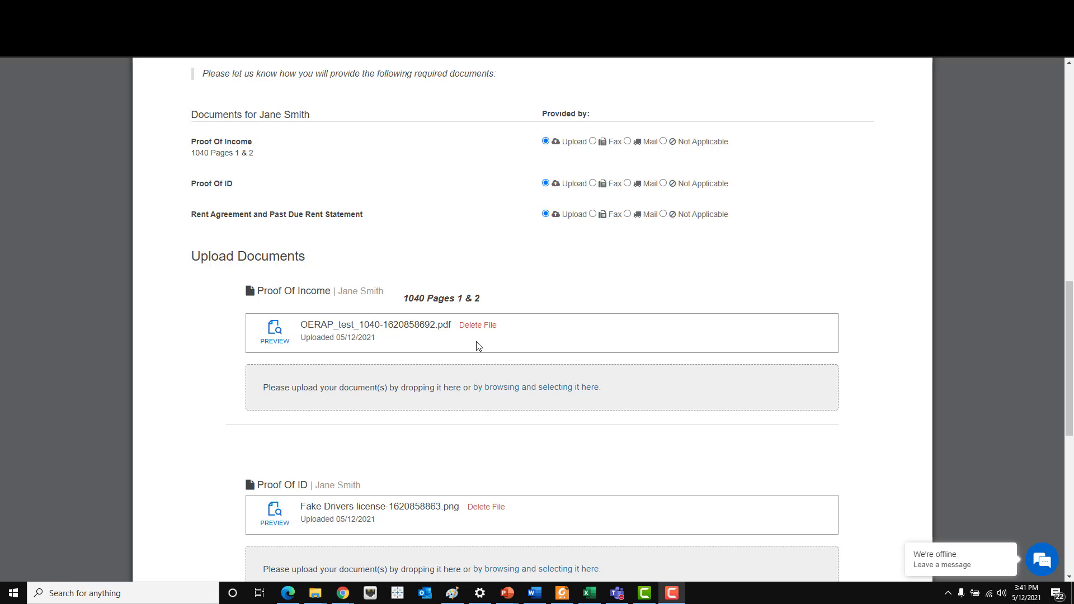
click(274, 330)
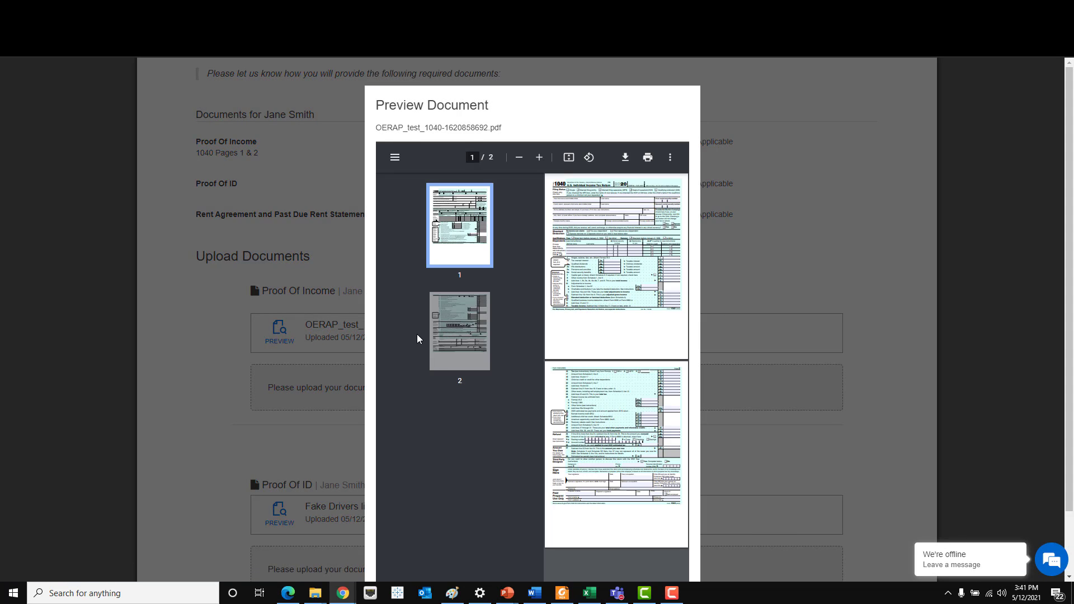
scroll(542, 331, down, 2)
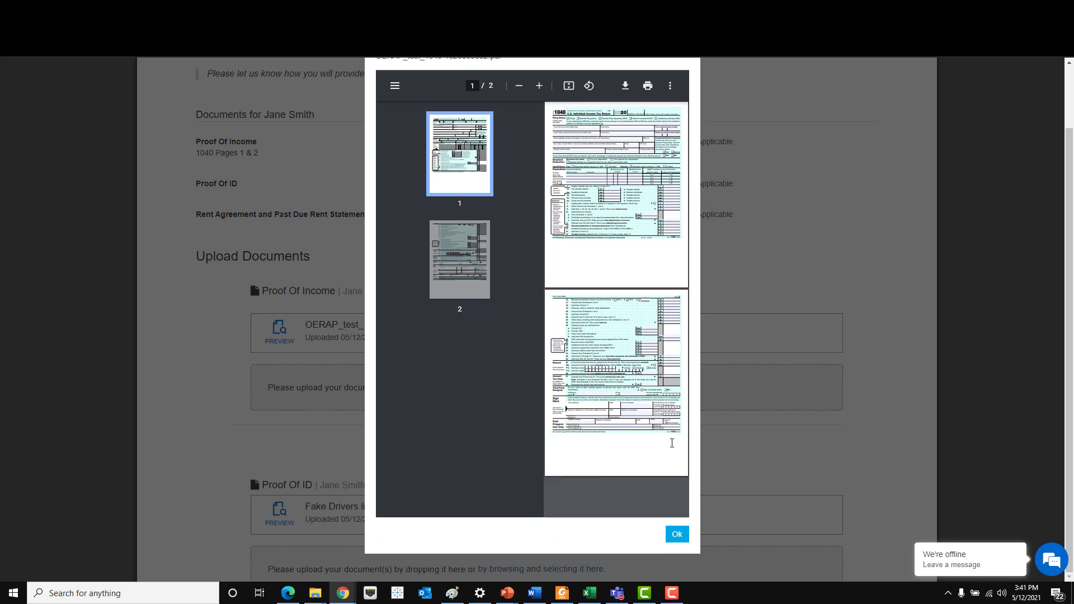
click(678, 535)
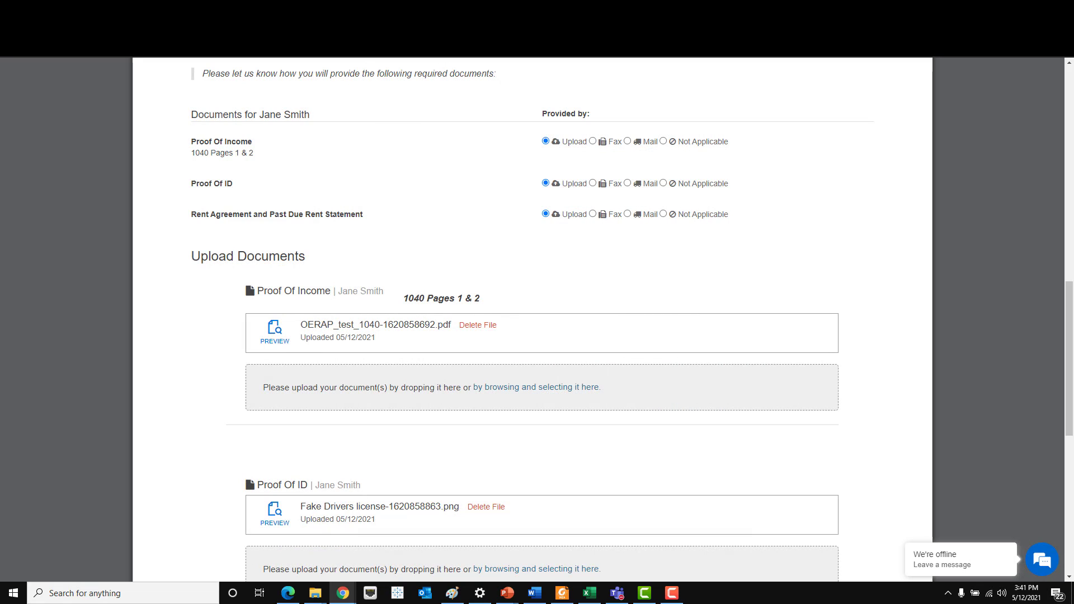
scroll(427, 405, down, 2)
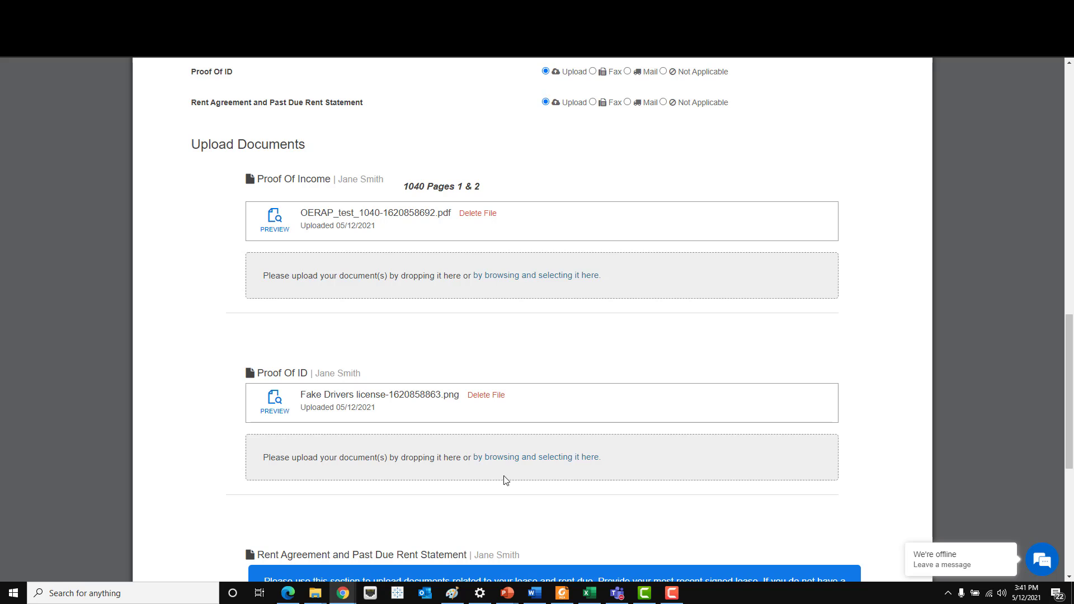
- Upload Fake Drivers license.png under Proof Of ID, preview it, then scroll to Rent Agreement
click(526, 465)
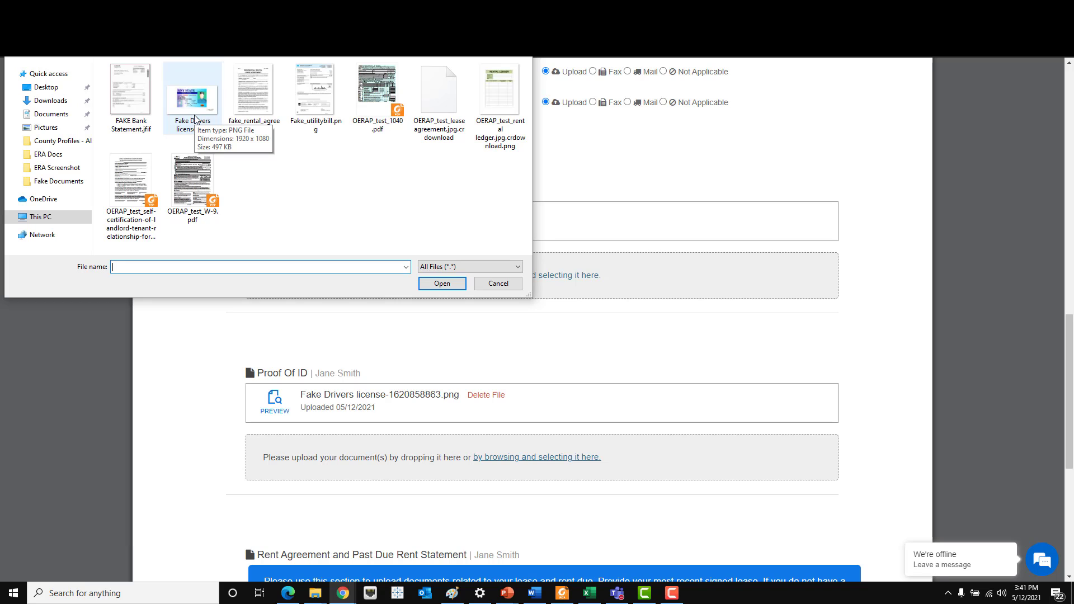
double_click(193, 100)
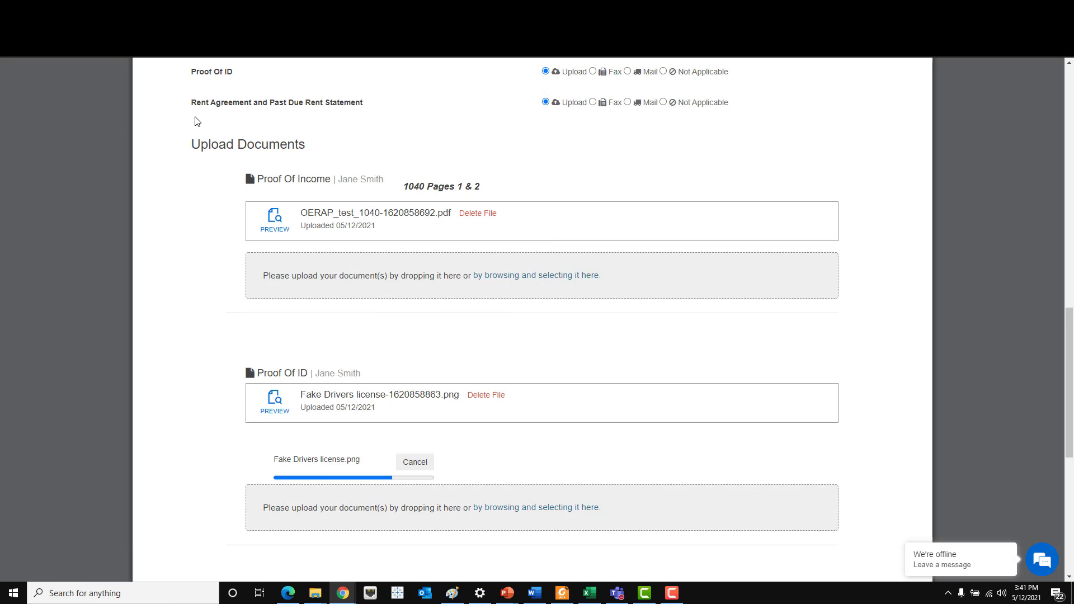
click(286, 464)
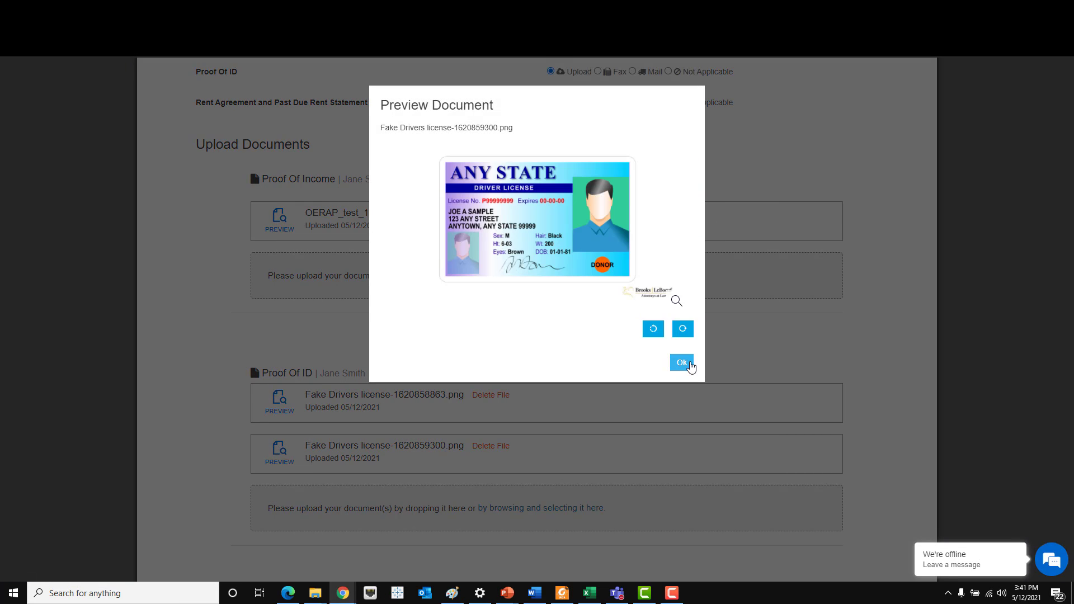
click(682, 362)
scroll(692, 365, down, 5)
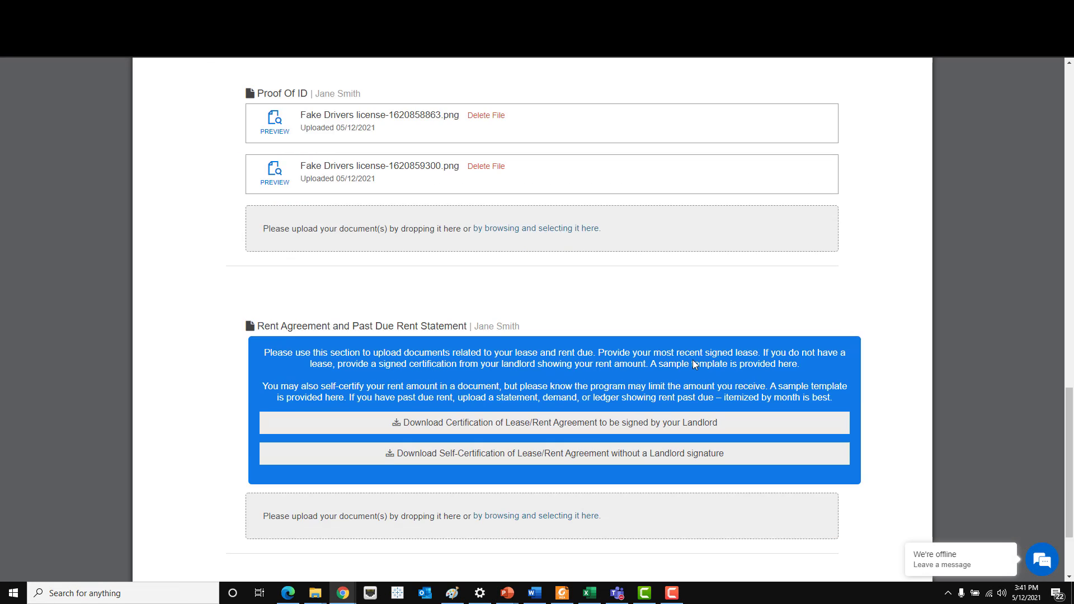
scroll(694, 364, down, 1)
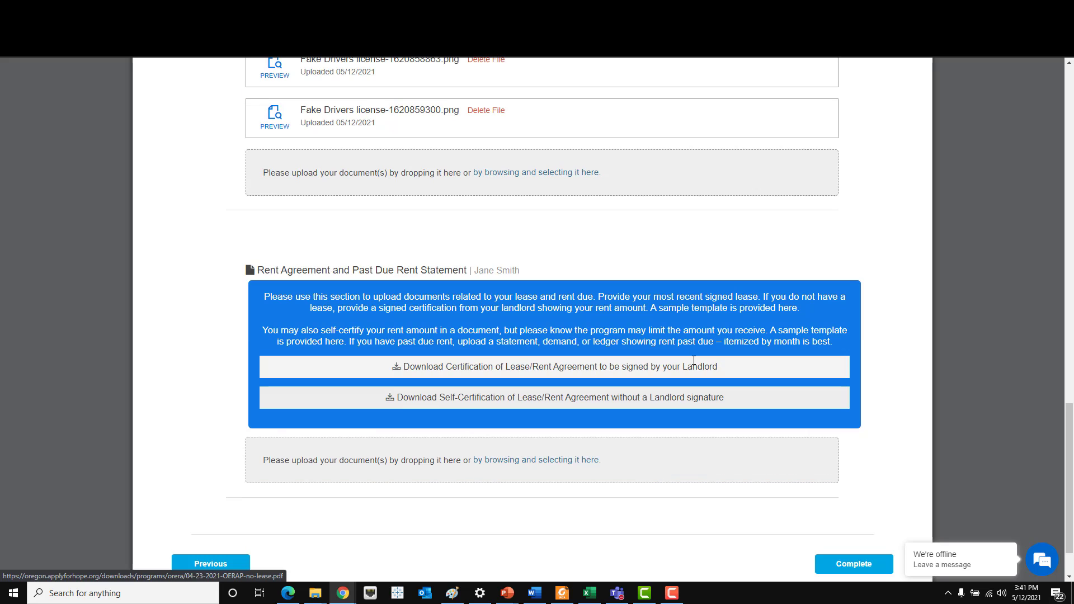
scroll(694, 362, down, 1)
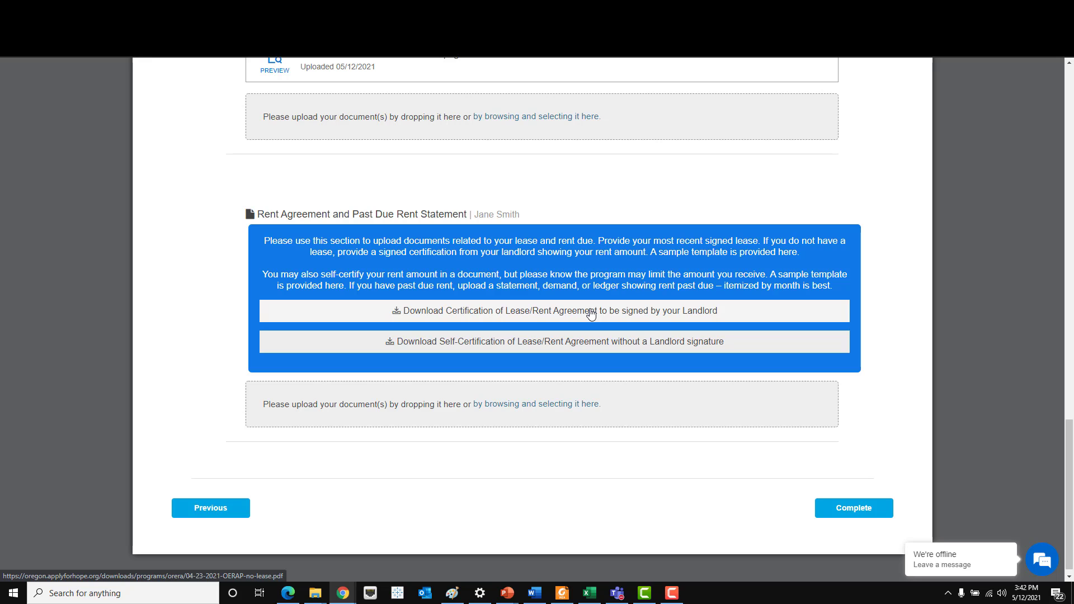
- Review the landlord-signed and self-certification lease templates in the PDF viewer, then return to the form
click(592, 315)
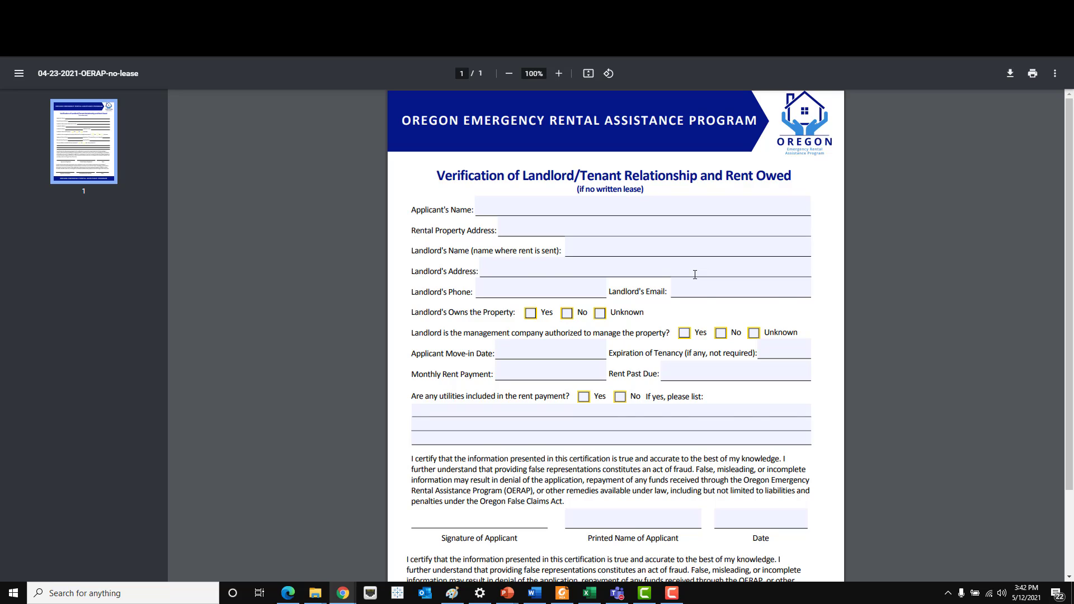
scroll(671, 336, down, 3)
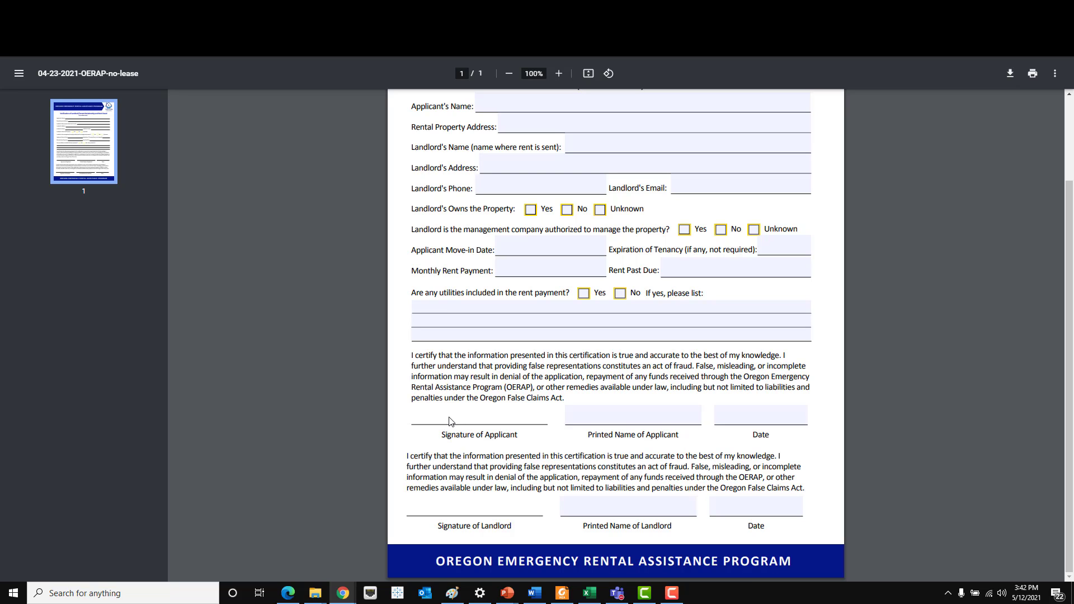
click(76, 10)
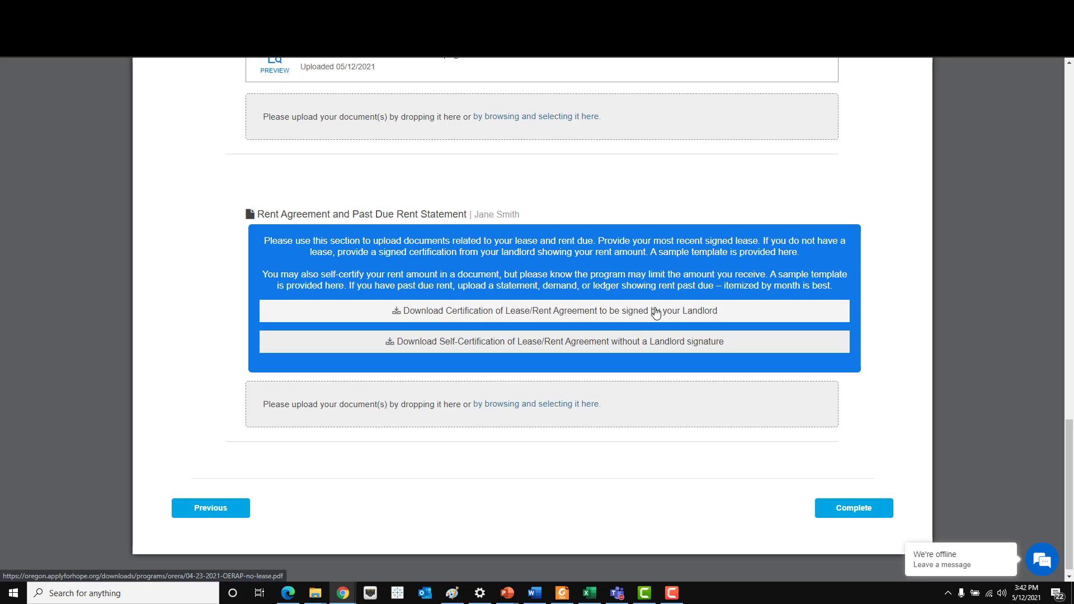
click(654, 342)
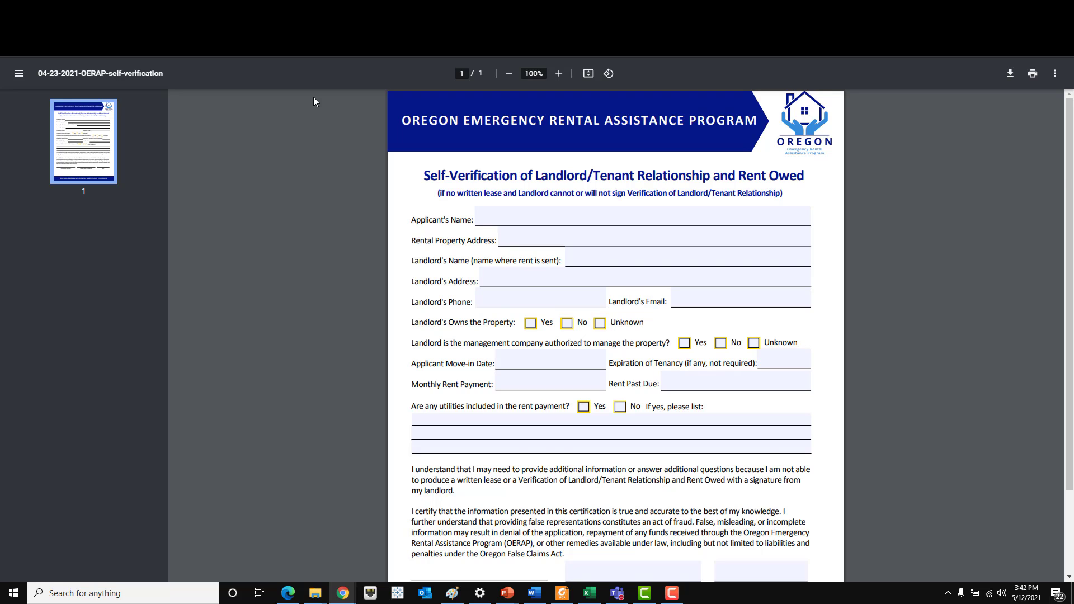
scroll(448, 328, down, 2)
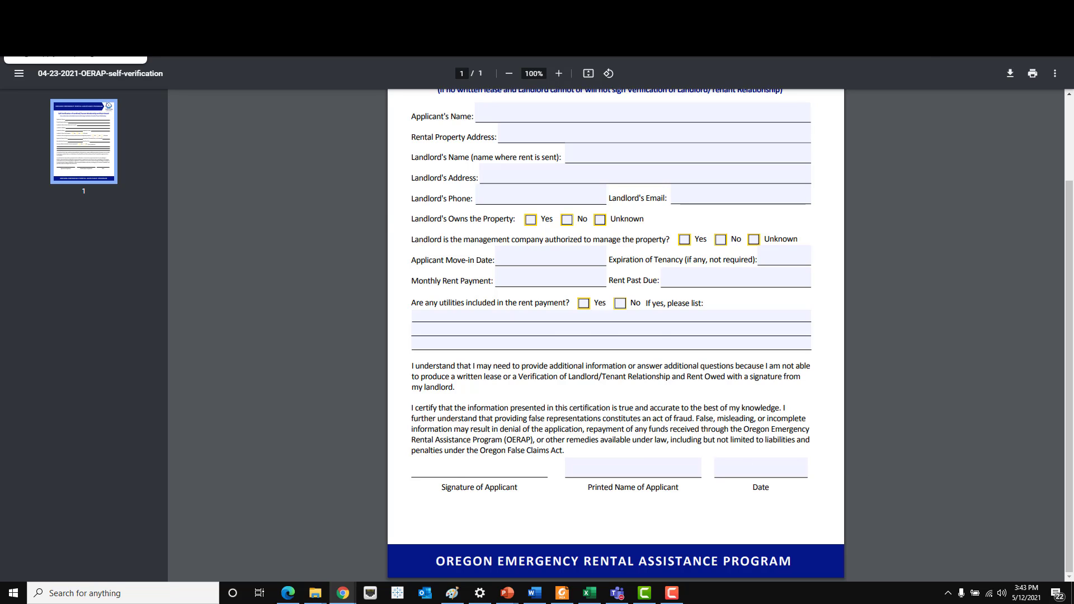
key(ctrl+w)
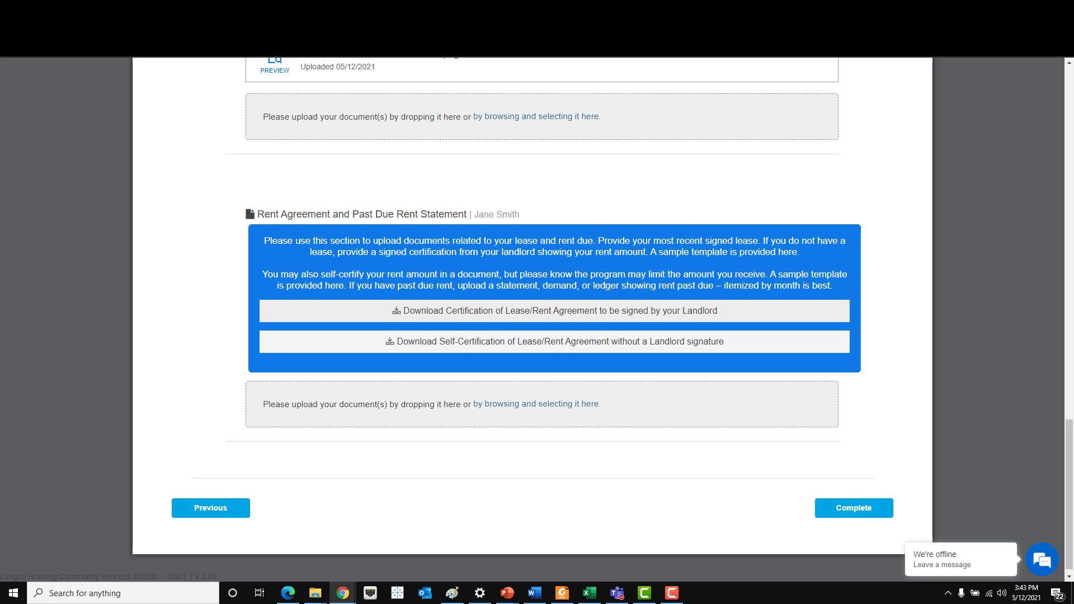
- Upload the rental ledger image to Rent Agreement and Fake_utilitybill.png to assistance request documentation
click(581, 406)
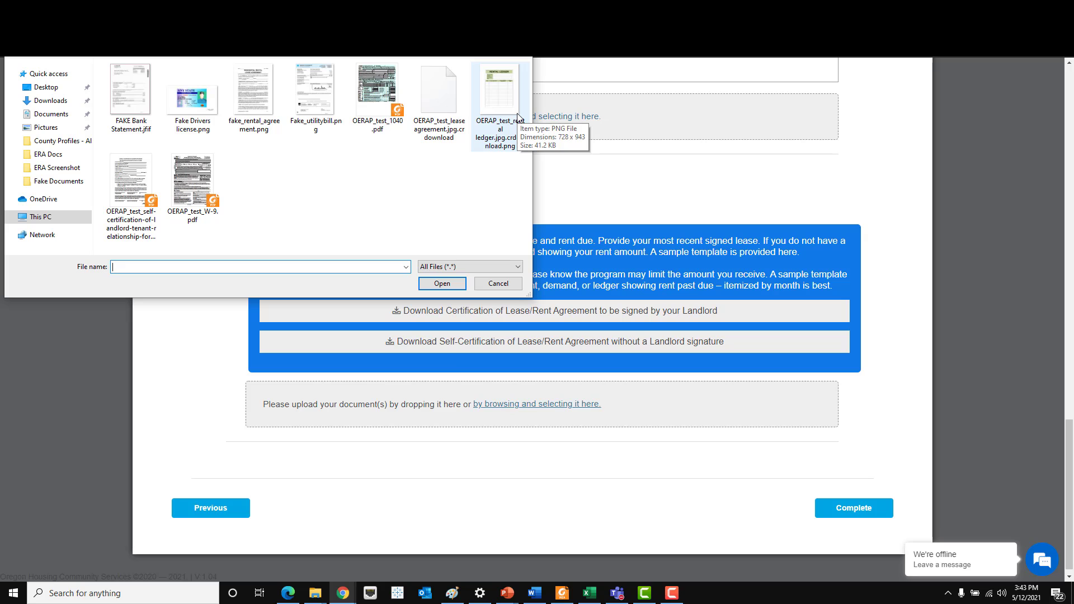
double_click(514, 109)
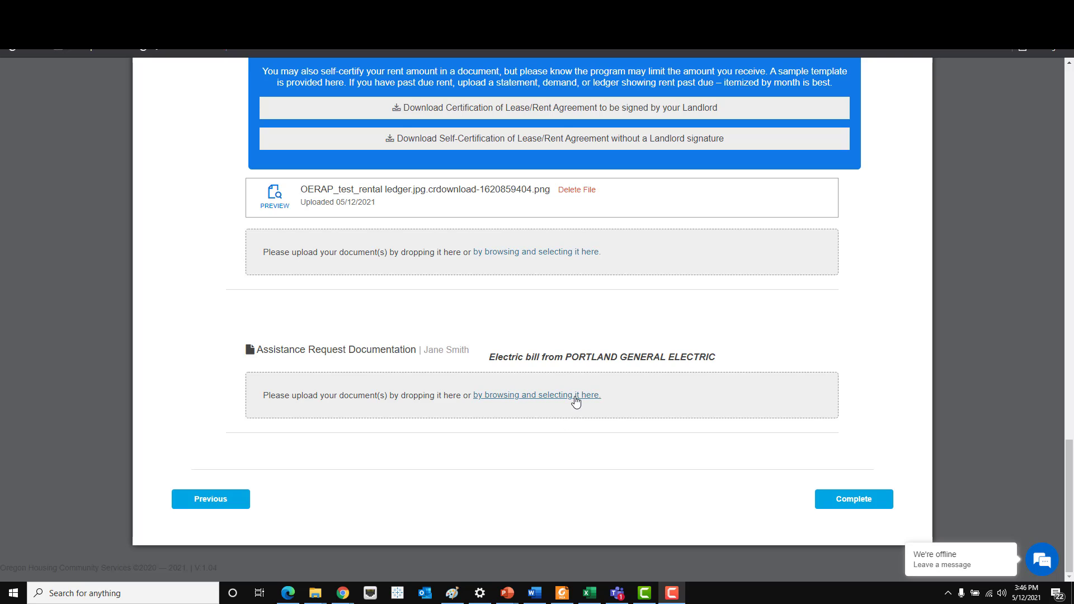
click(577, 401)
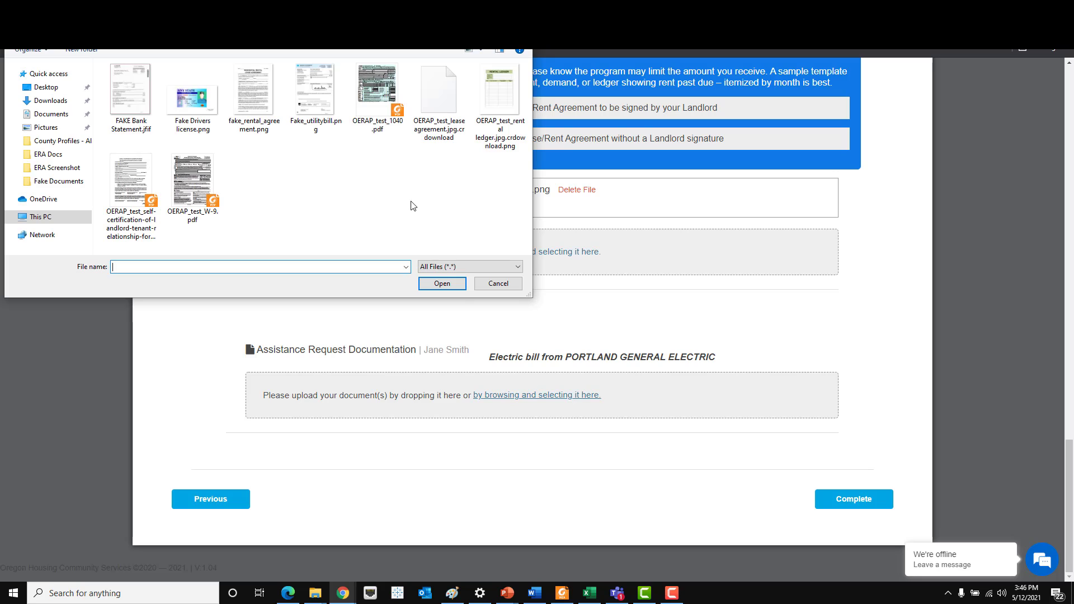
double_click(325, 106)
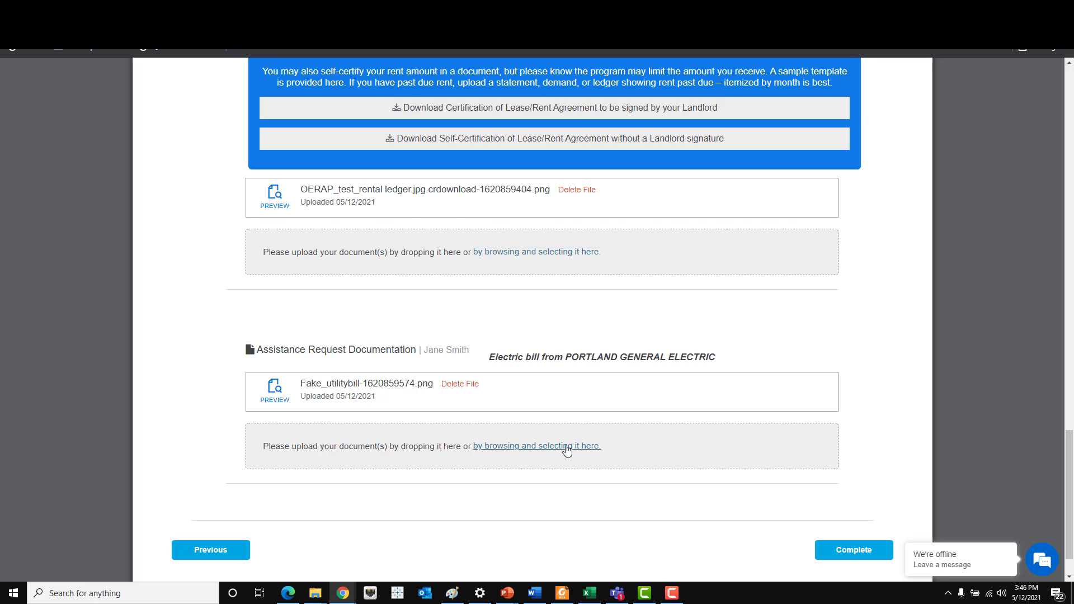
- Preview the uploaded utility bill image and close the preview
scroll(832, 477, down, 2)
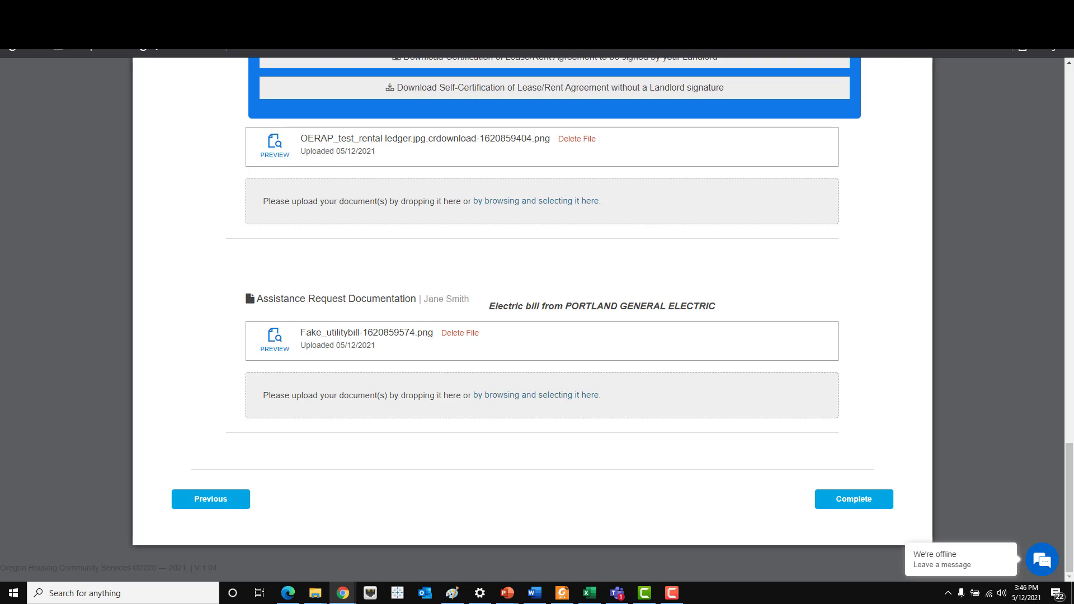
click(276, 343)
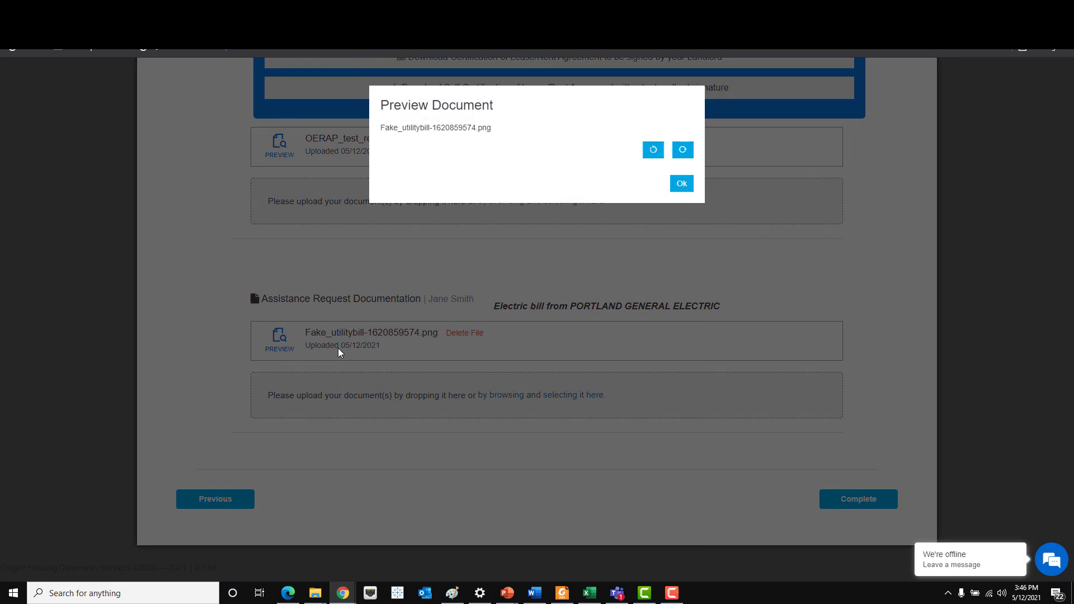
scroll(672, 546, down, 2)
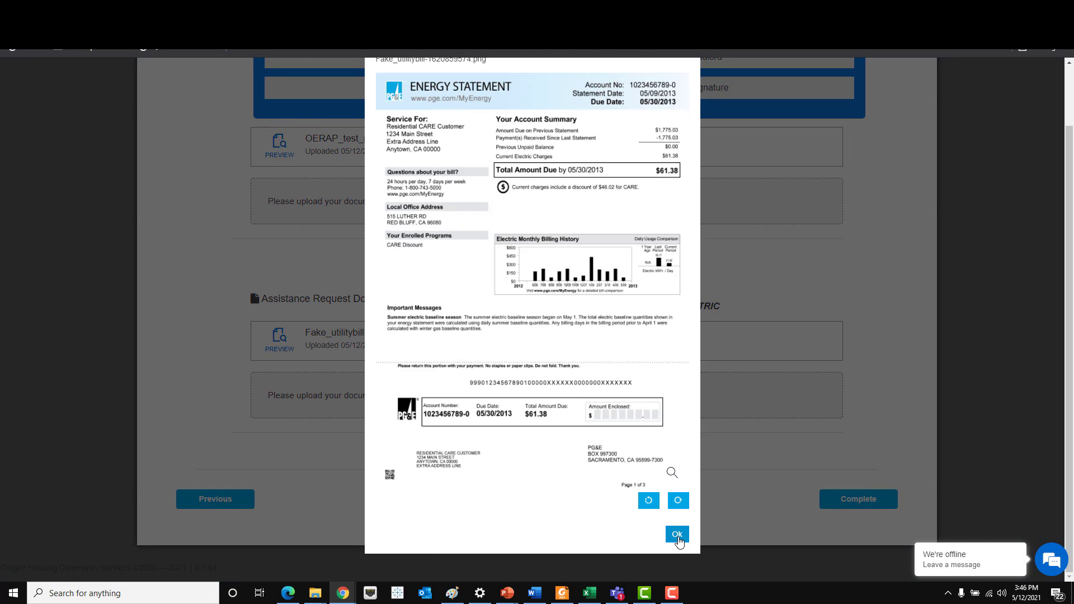
click(672, 529)
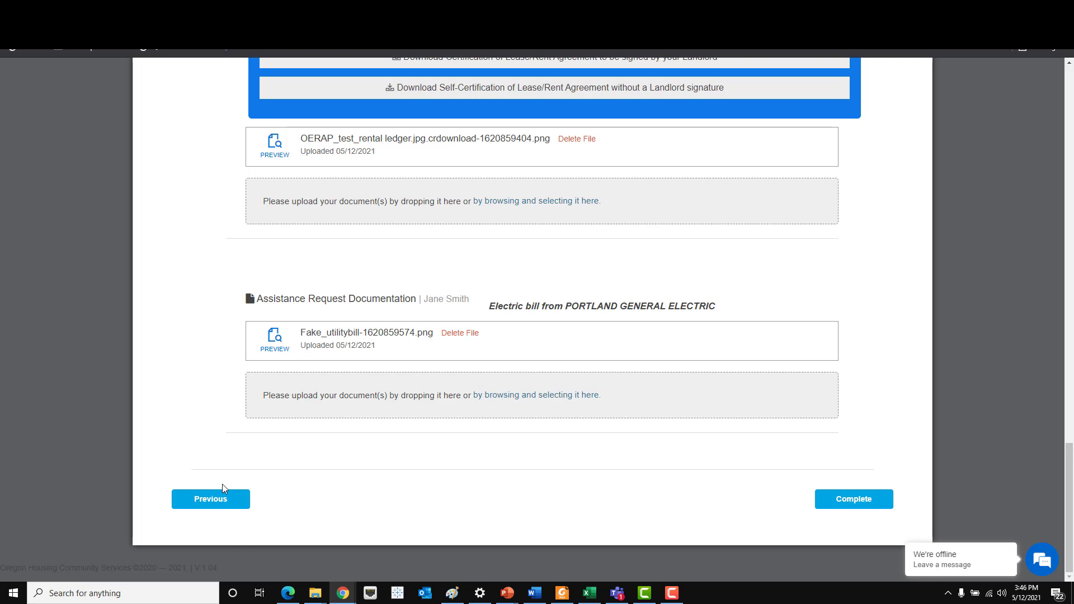
scroll(223, 485, up, 18)
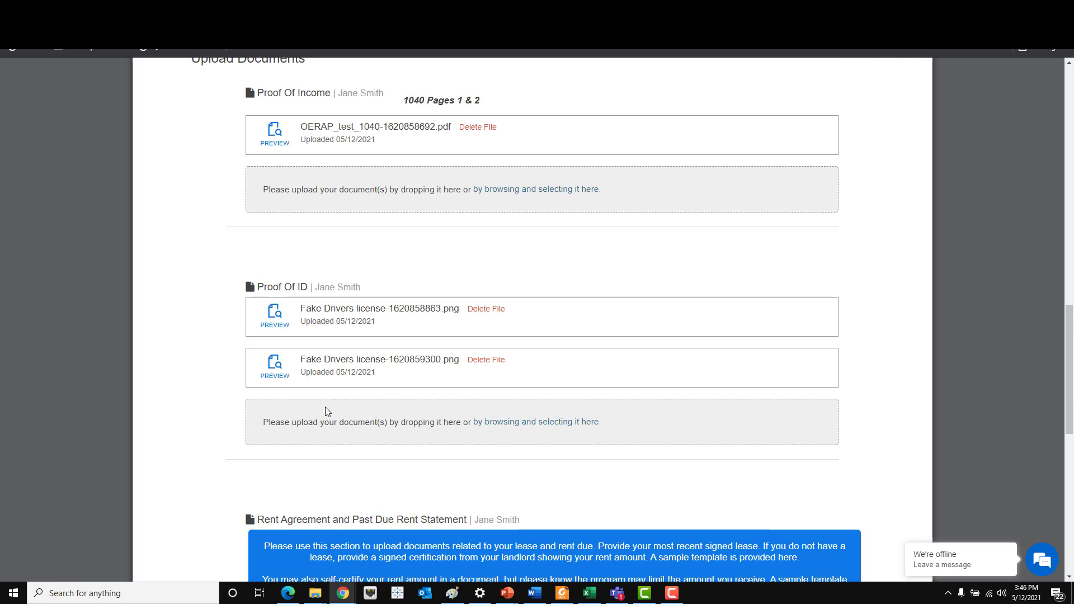
scroll(330, 411, up, 4)
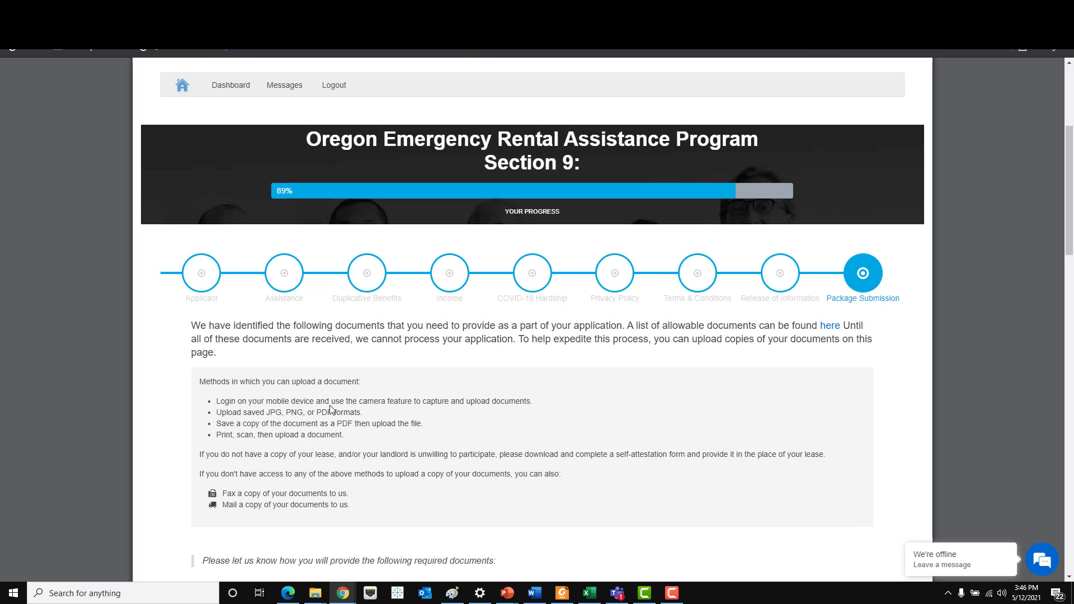
scroll(330, 410, down, 20)
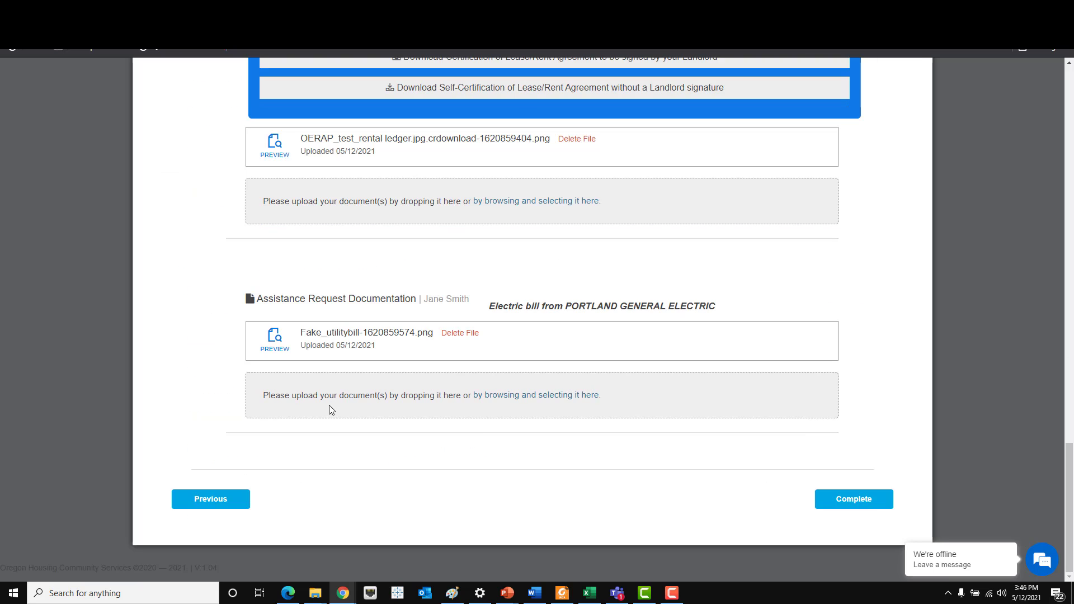
- Complete and confirm the submission, then view the pre-qualification letter and return to the dashboard
click(835, 499)
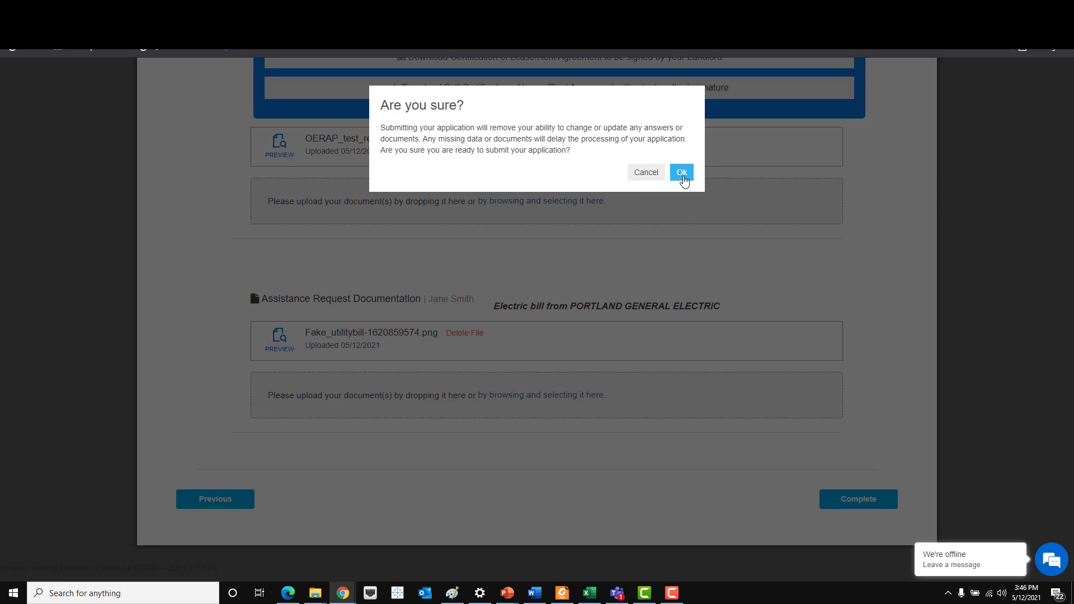
click(682, 173)
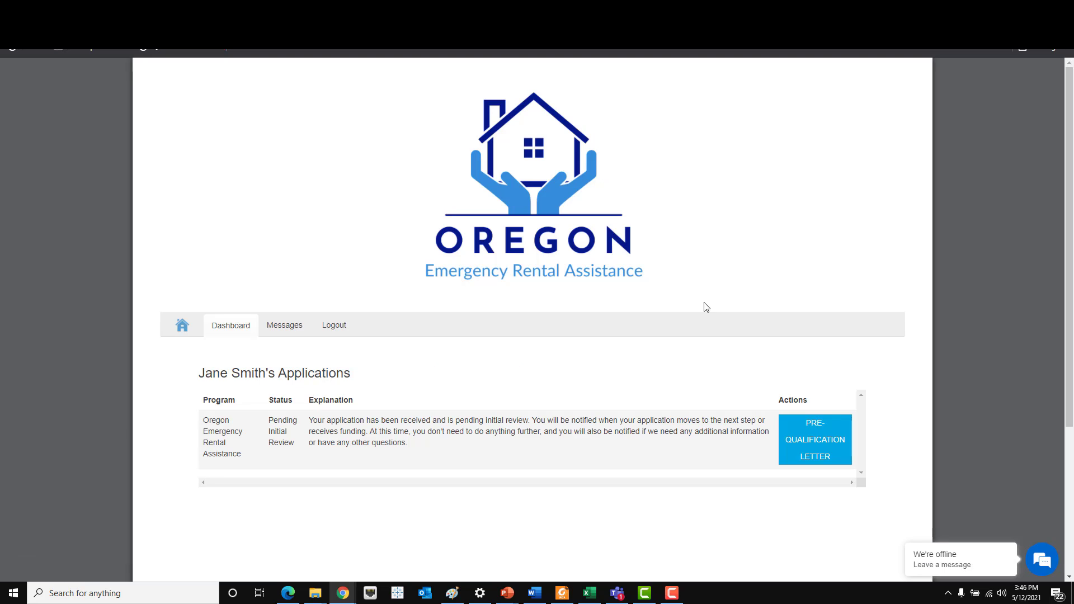
scroll(706, 307, down, 1)
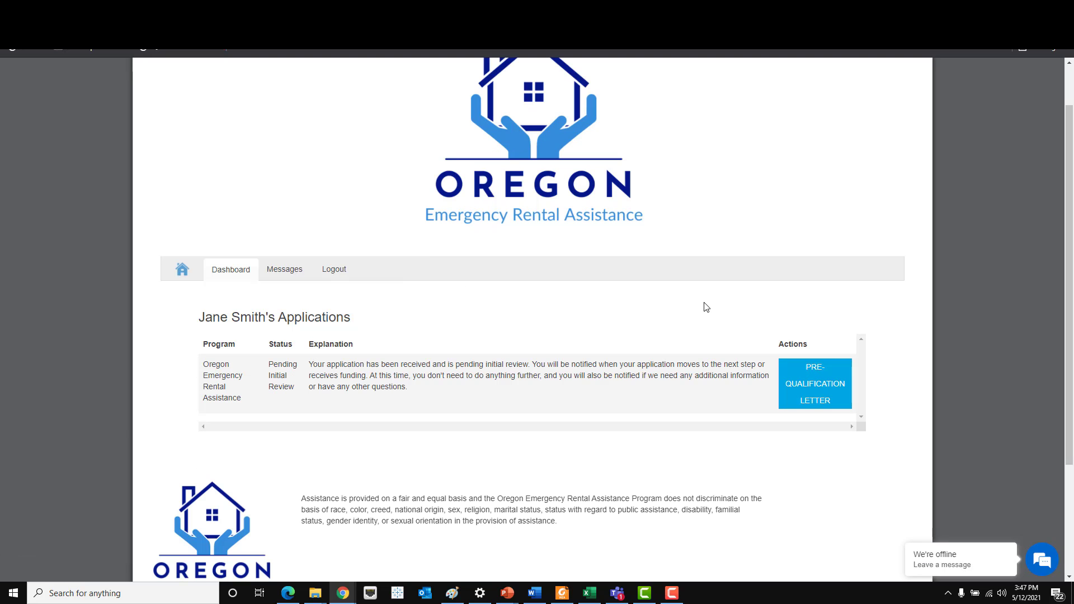
click(831, 394)
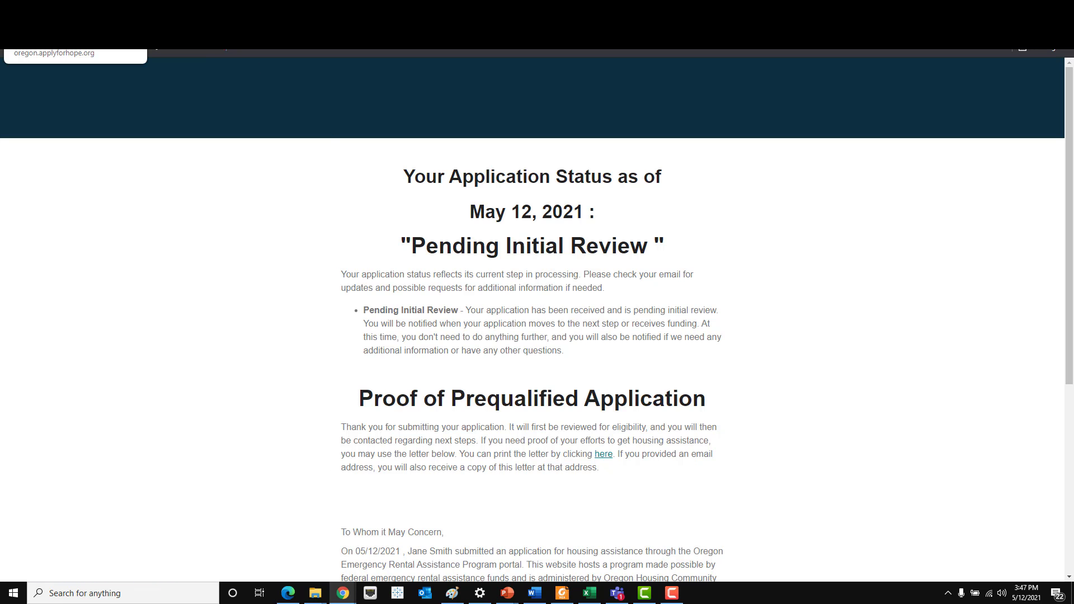
key(alt+Left)
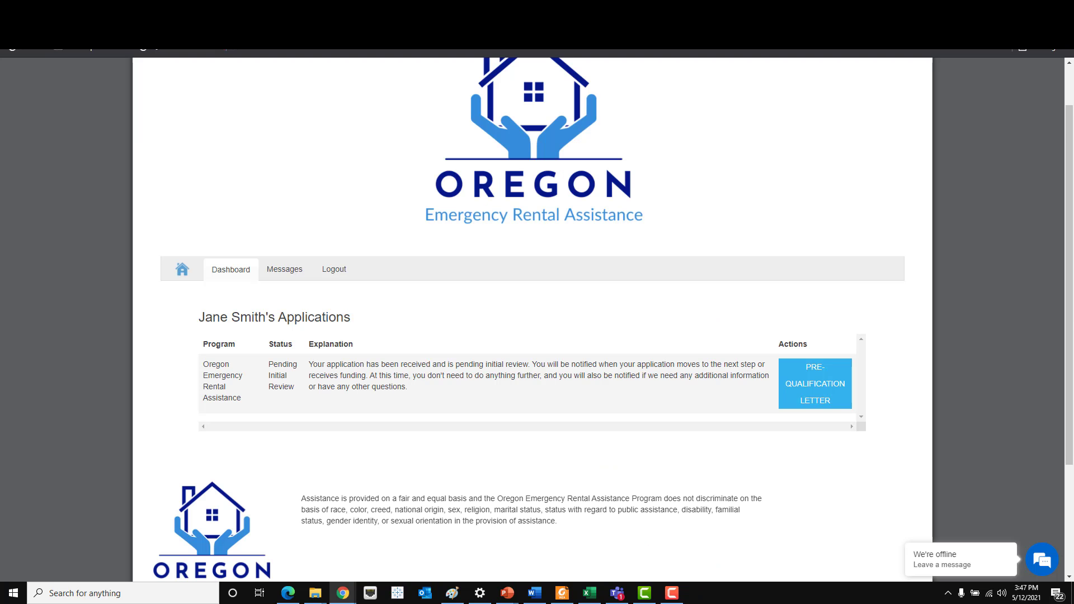
- Highlight the Pending Initial Review status in the dashboard's Status column
drag(275, 364, 300, 390)
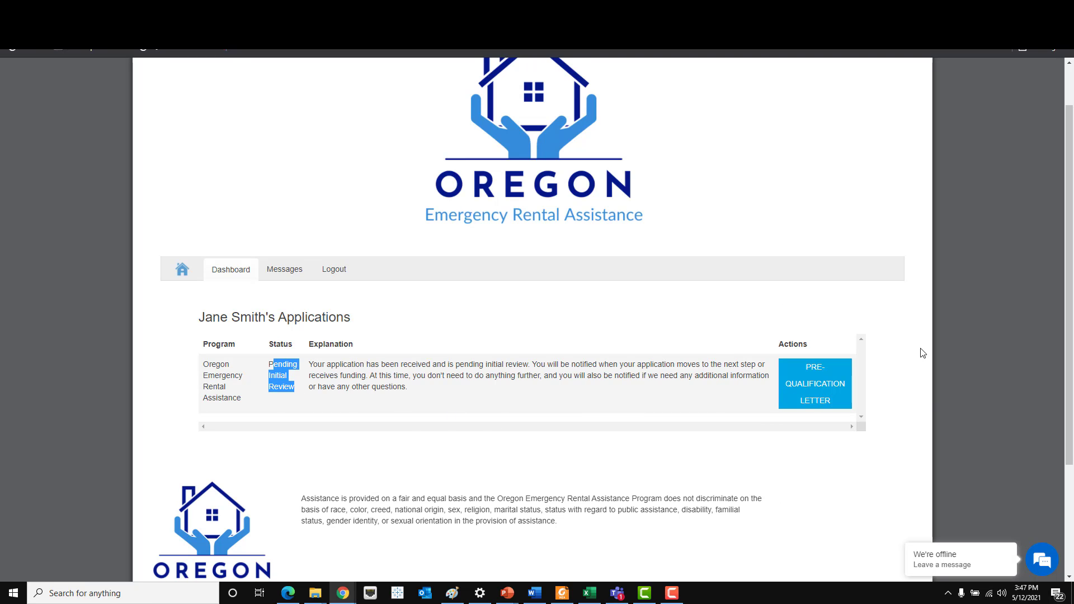
click(584, 449)
drag(273, 344, 764, 409)
click(297, 388)
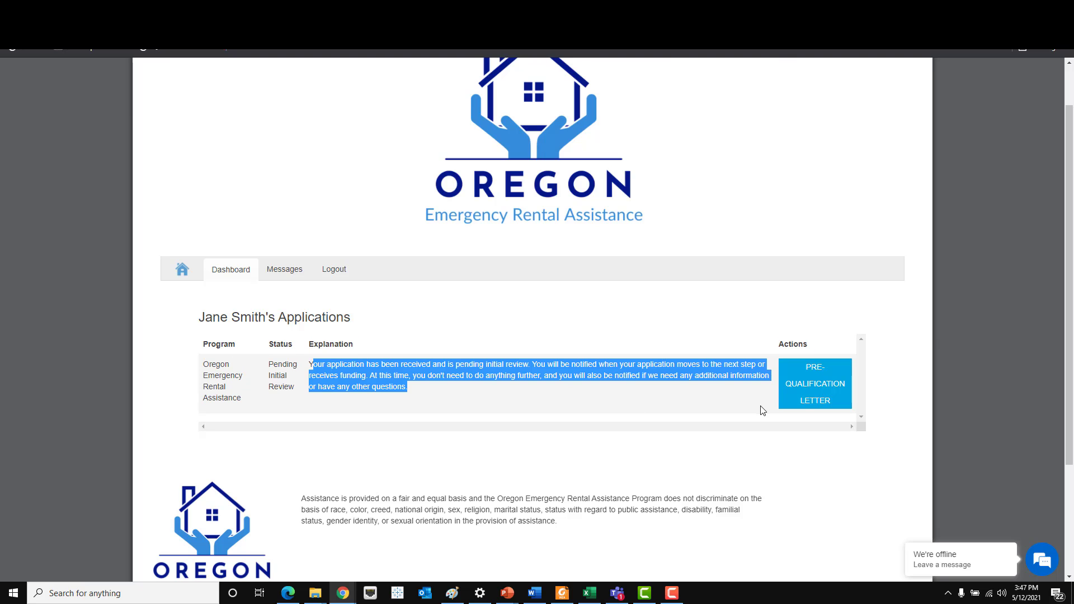
click(815, 400)
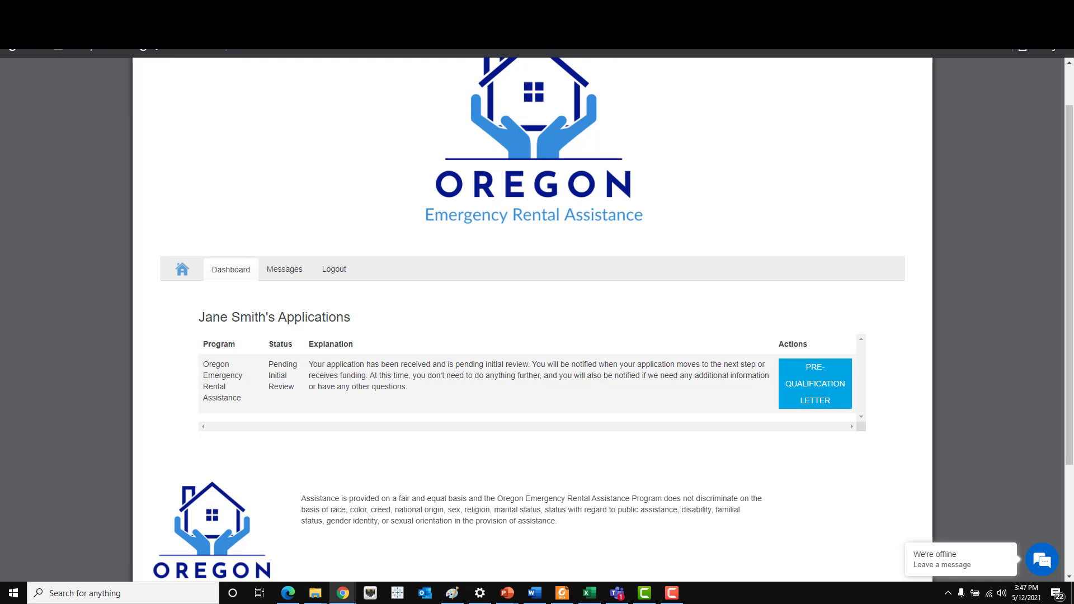